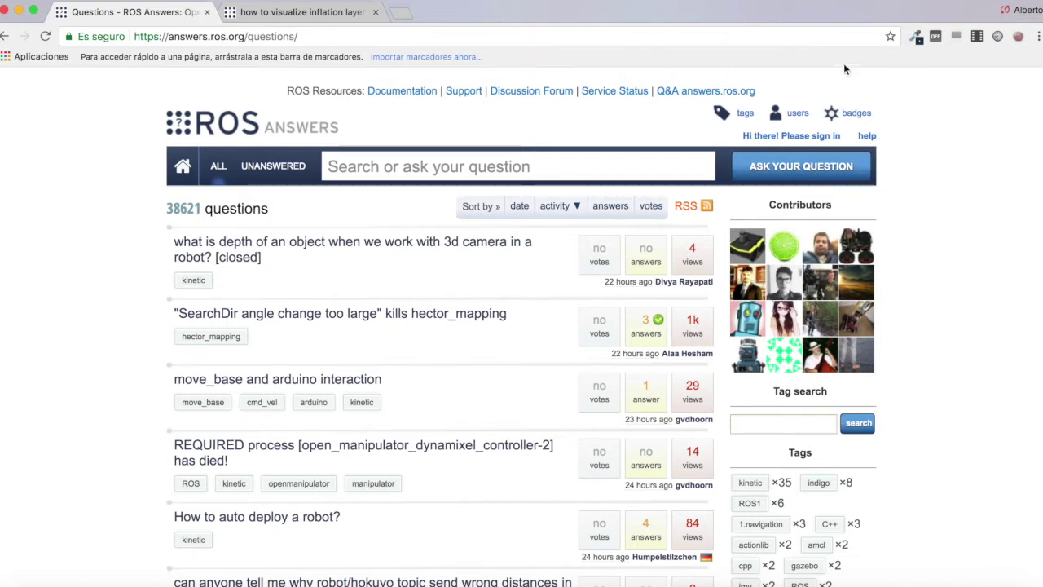
- Read the ROS Answers question about visualizing the inflation layer in RViz and view its linked example image
click(265, 23)
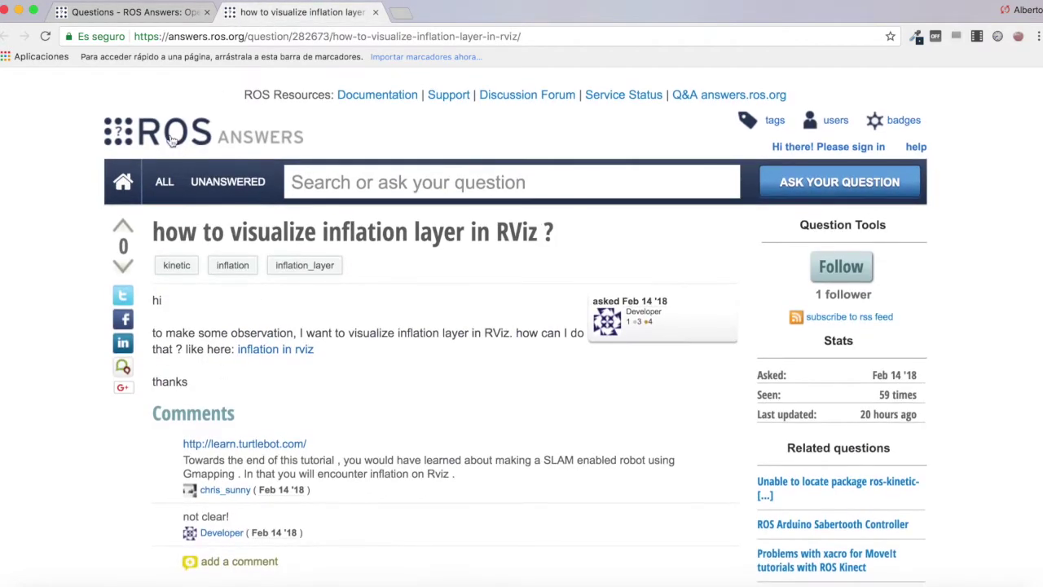
drag(154, 232, 551, 234)
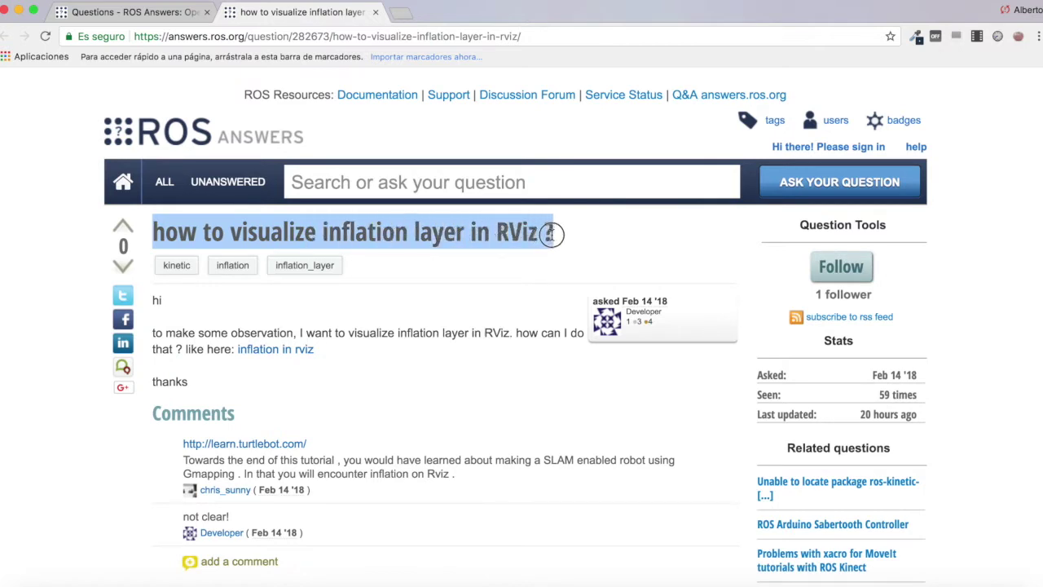
click(553, 234)
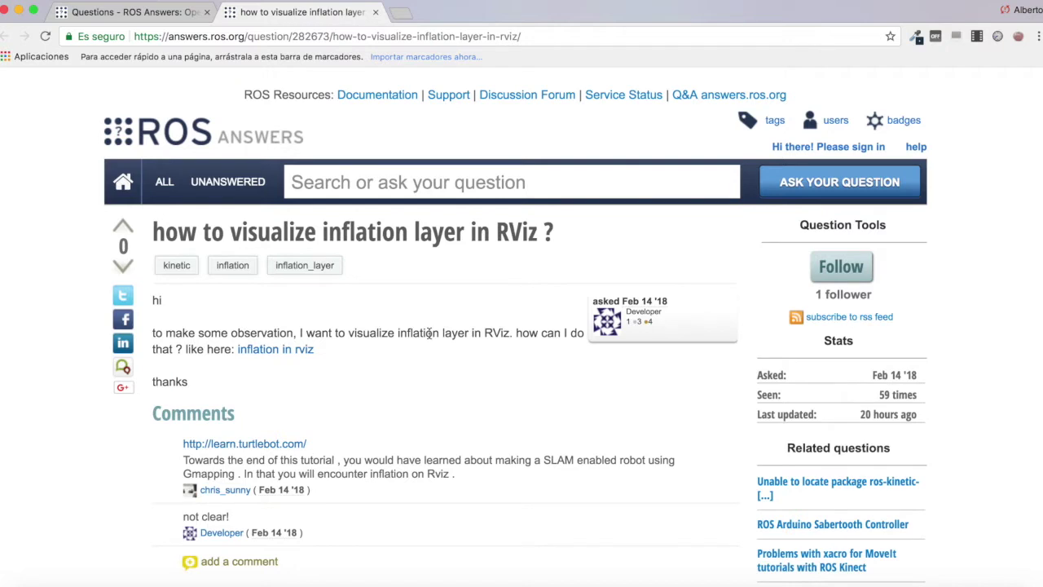
click(268, 352)
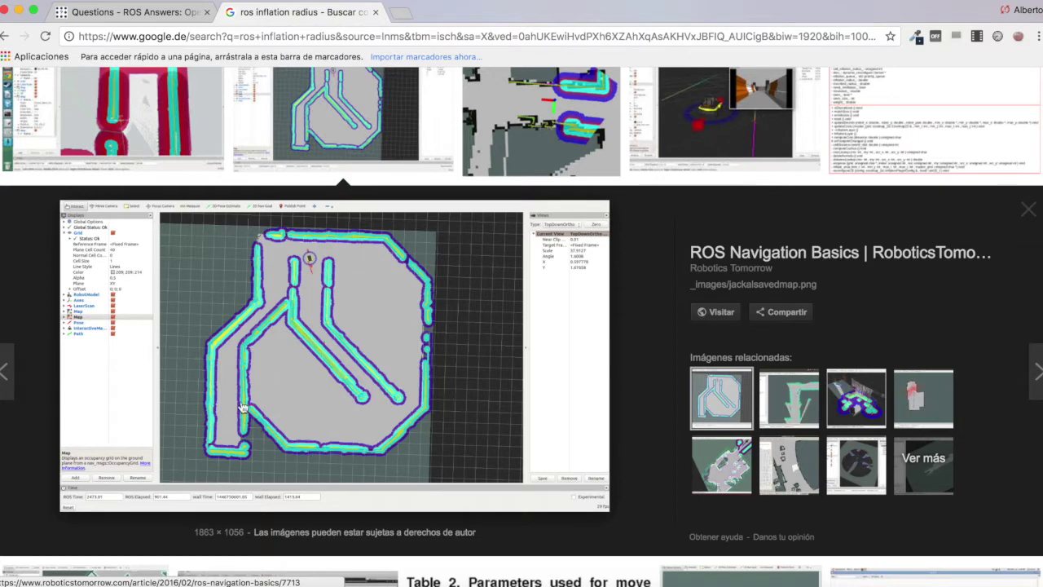
click(4, 36)
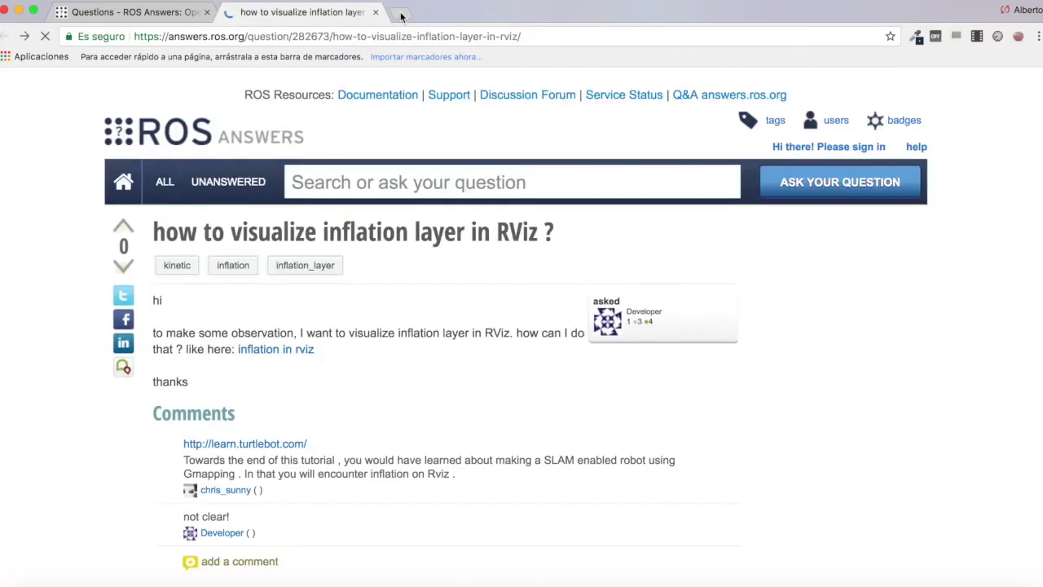
- Open the ROS Development Studio projects list in a new browser tab
click(401, 14)
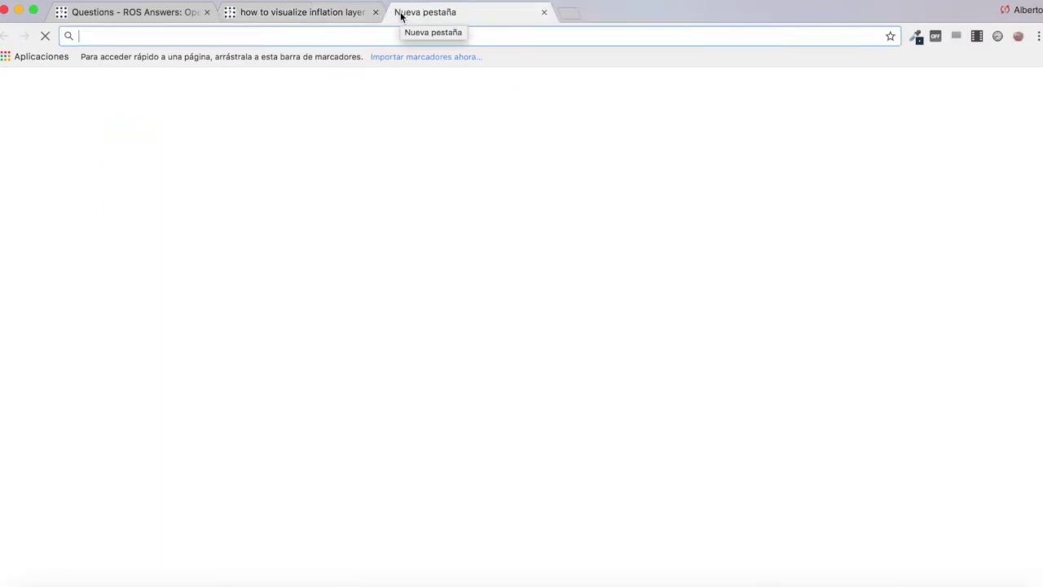
text(rds)
key(Return)
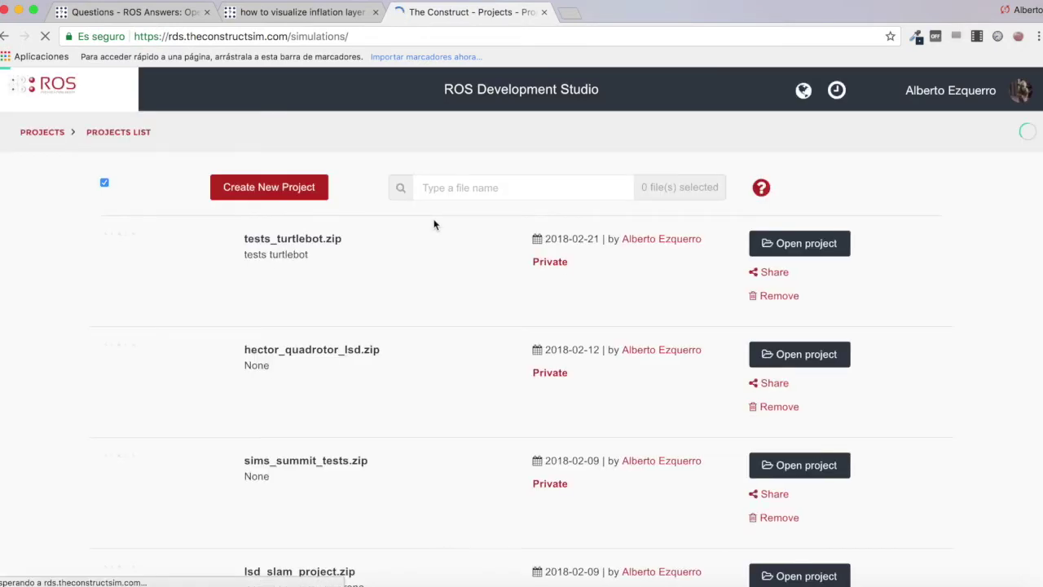
- Create a private project named inflation_radius with the description "test to visualize inflation in RViz" and open it
click(283, 188)
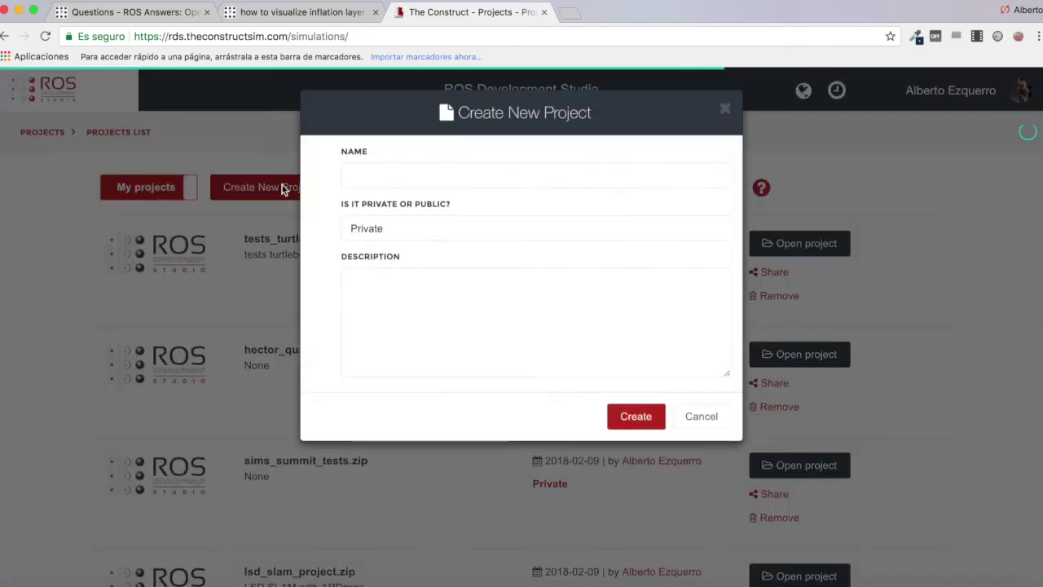
click(418, 173)
text(inflation_radius)
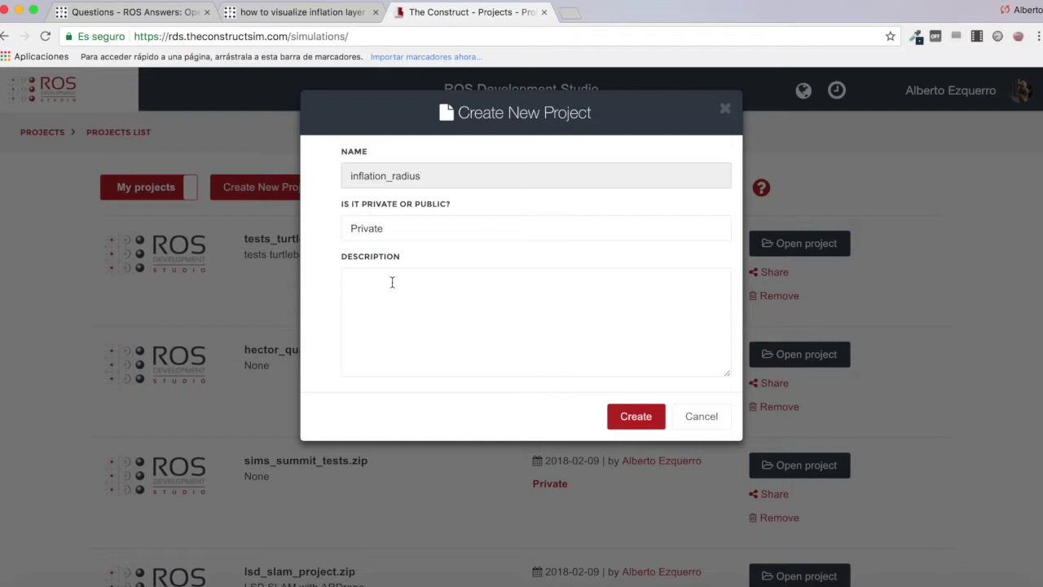
click(392, 282)
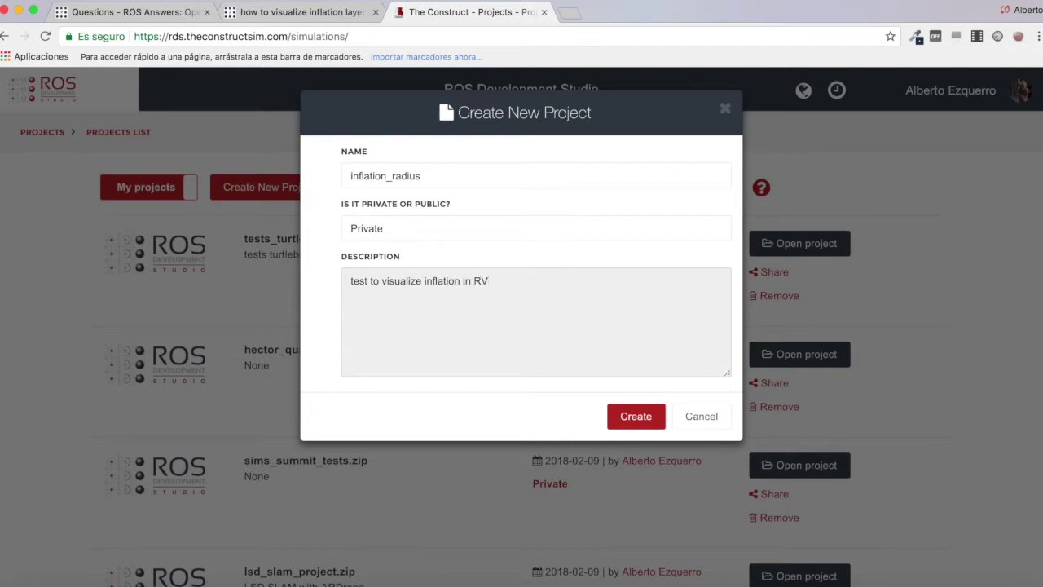
click(634, 416)
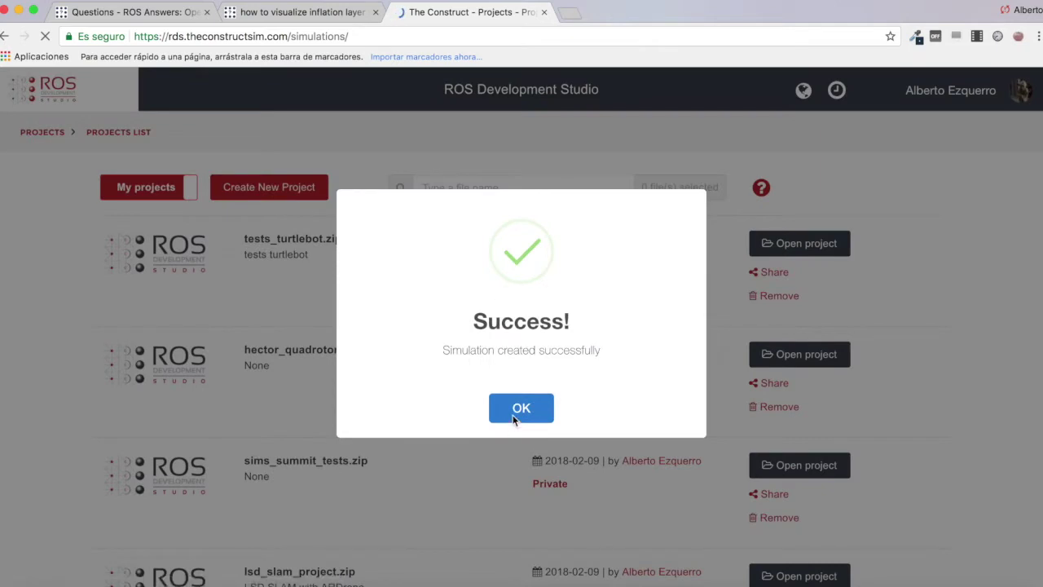
click(522, 409)
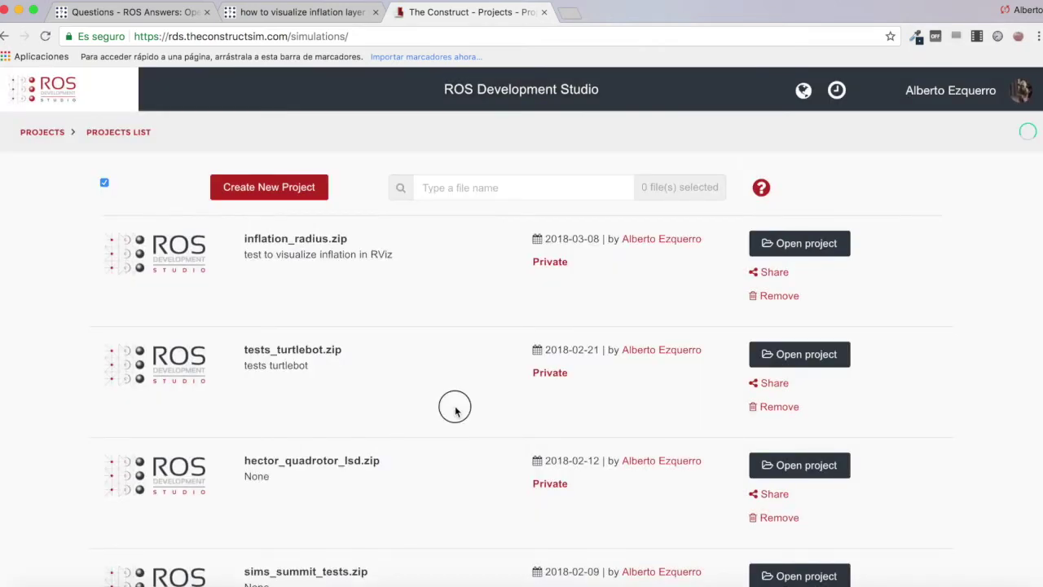
click(782, 243)
click(613, 303)
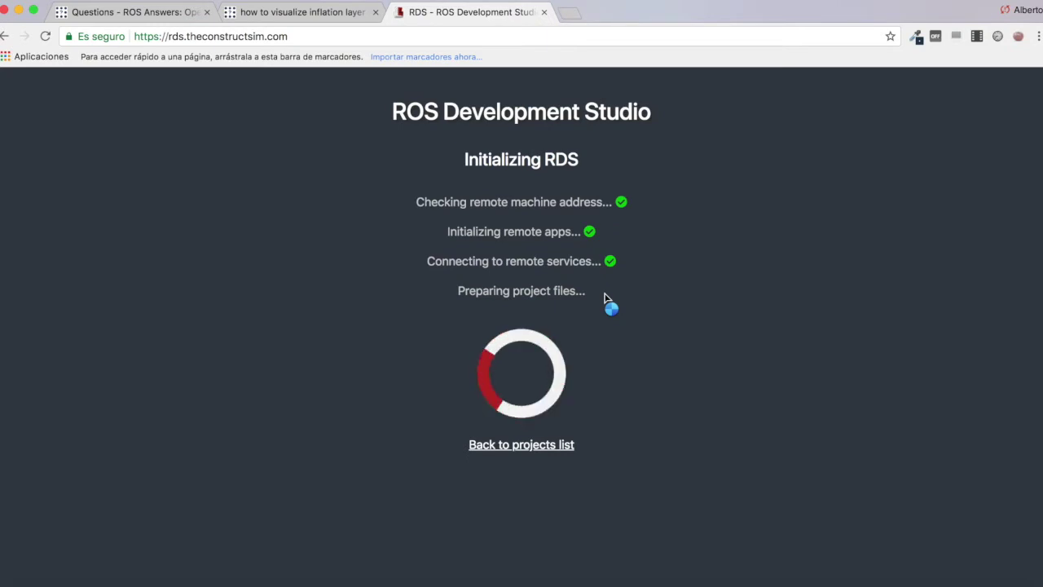
click(570, 13)
text(https://bitbucket.org/theconstructcore/)
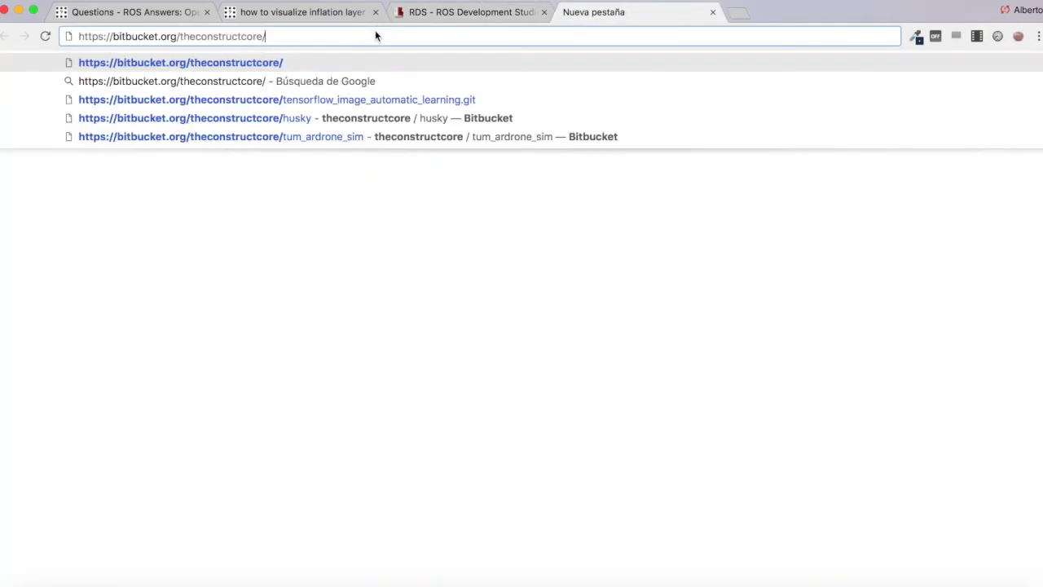
key(Return)
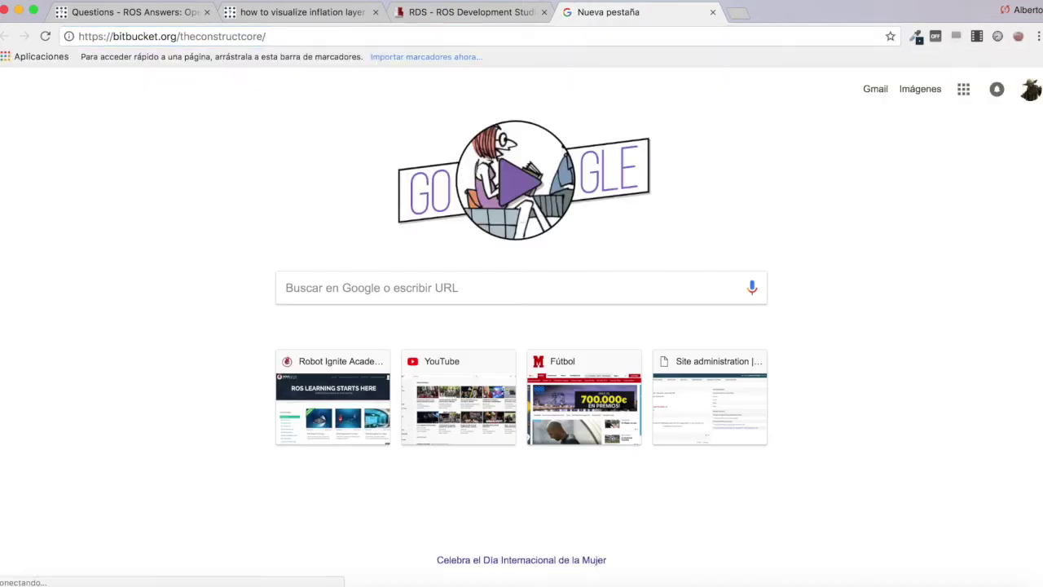
click(291, 36)
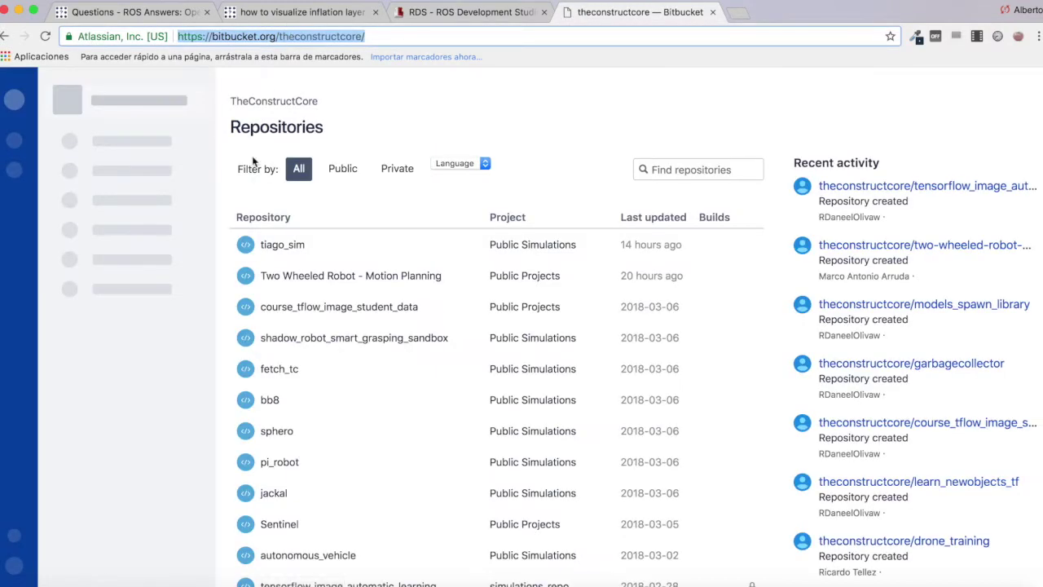
scroll(308, 428, down, 5)
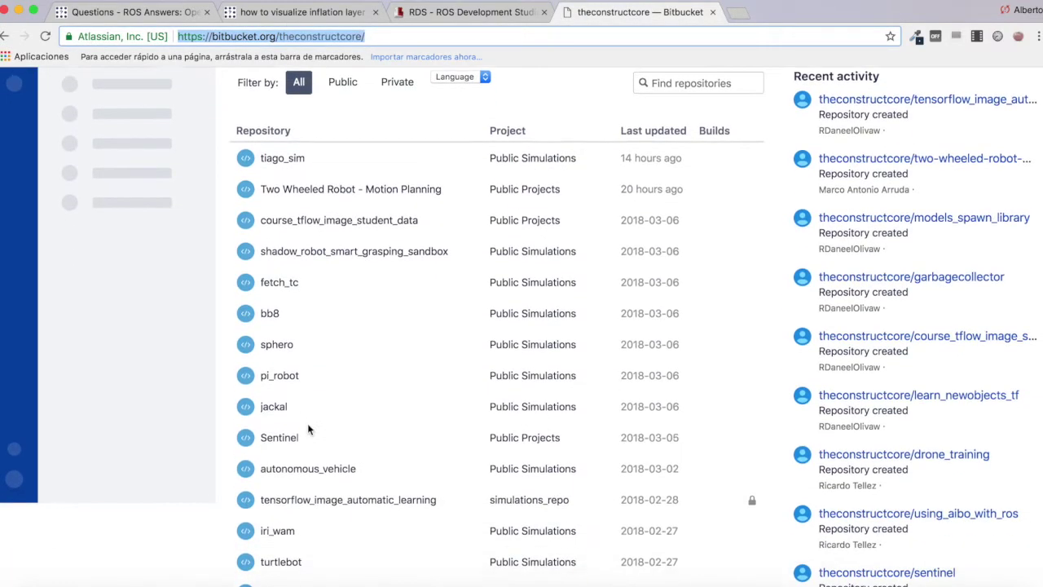
scroll(307, 430, down, 3)
scroll(307, 423, up, 8)
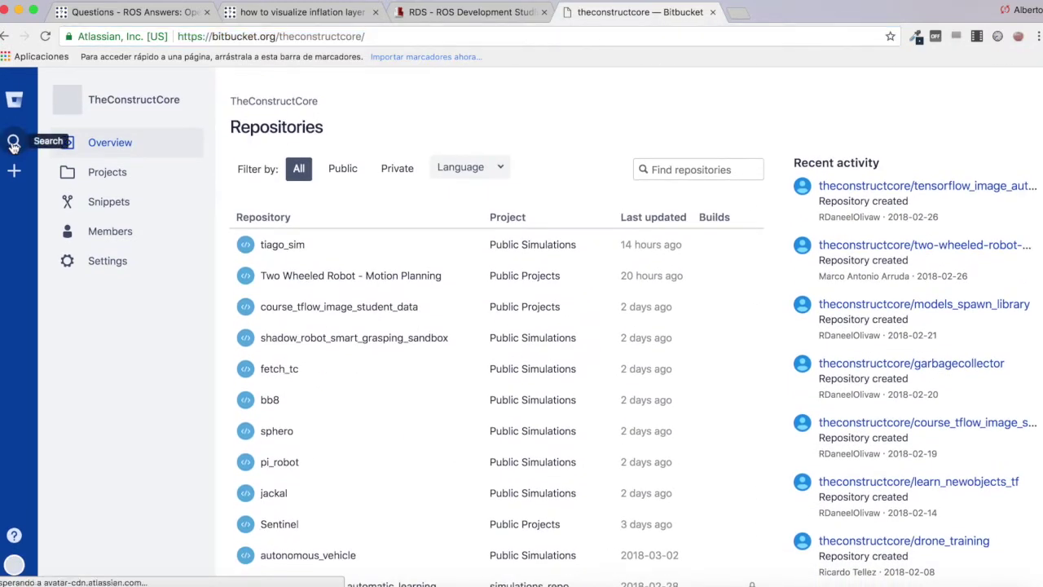
- Find the husky repository on Bitbucket and copy its HTTPS clone URL
click(13, 147)
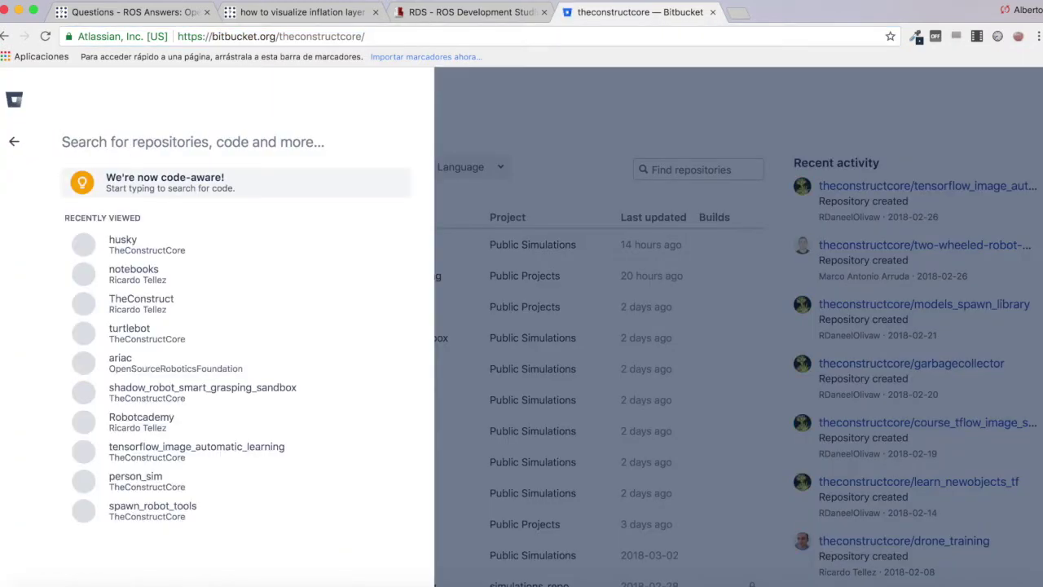
text(husky)
click(120, 277)
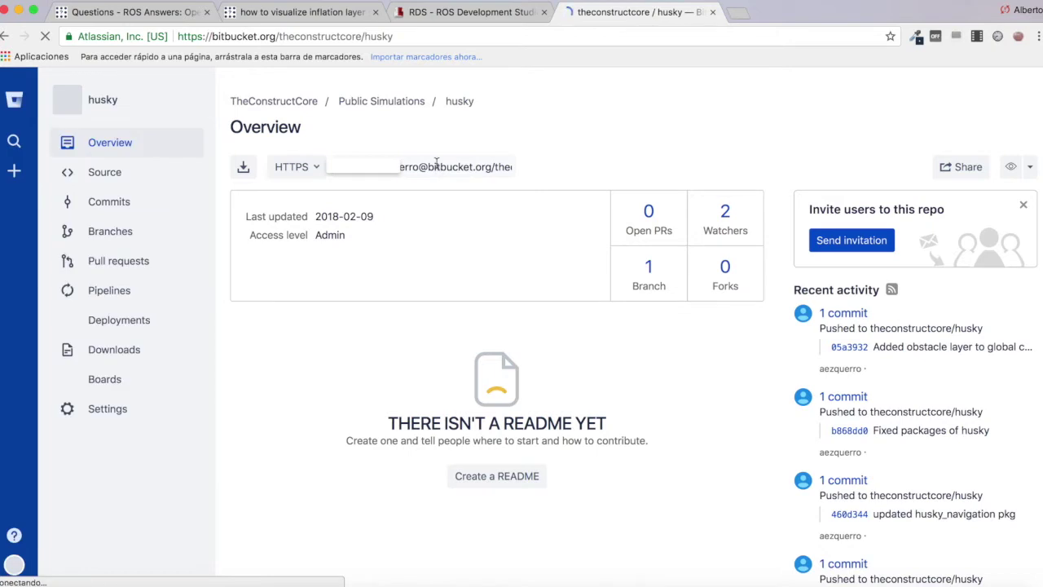
click(390, 163)
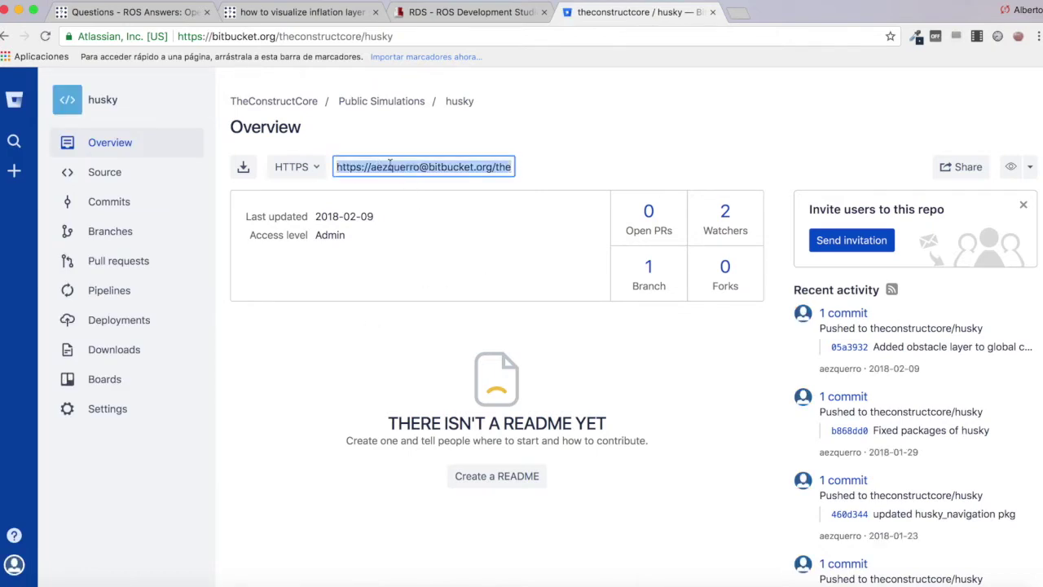
- Return to ROS Development Studio, decline restoring the previous workspace, and open a Shell window fully in view
click(474, 16)
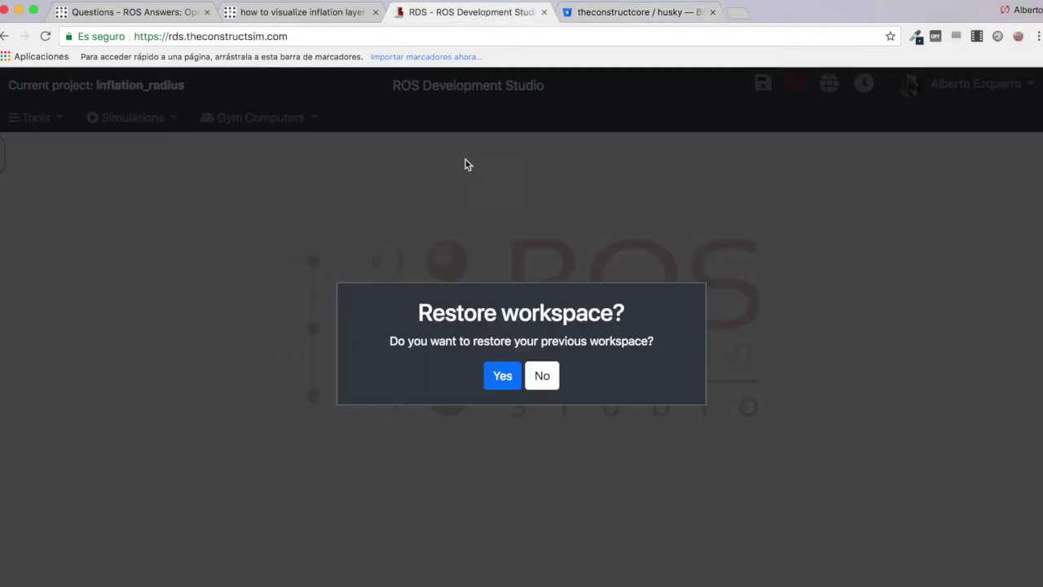
click(542, 375)
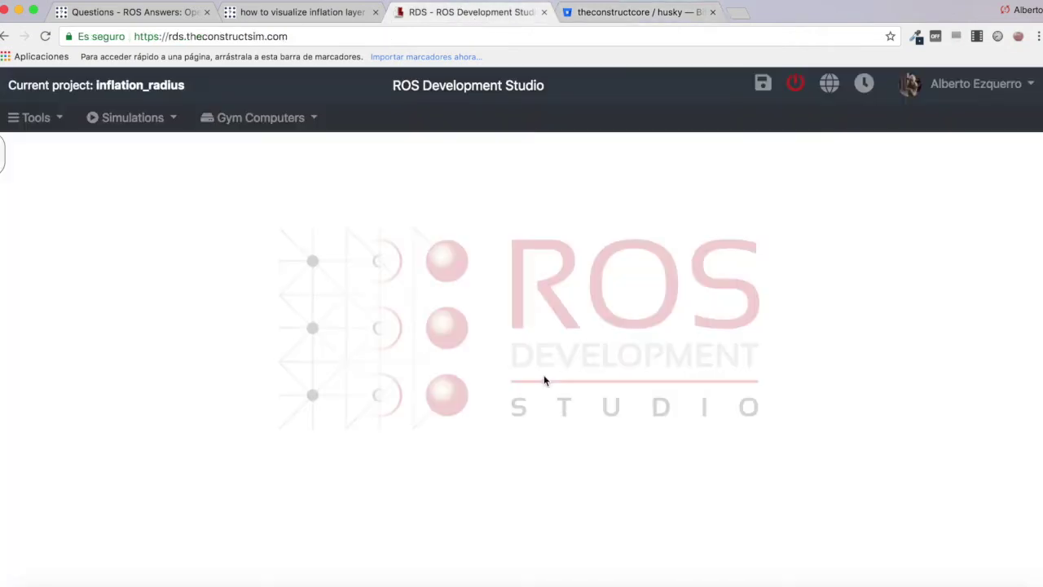
click(36, 118)
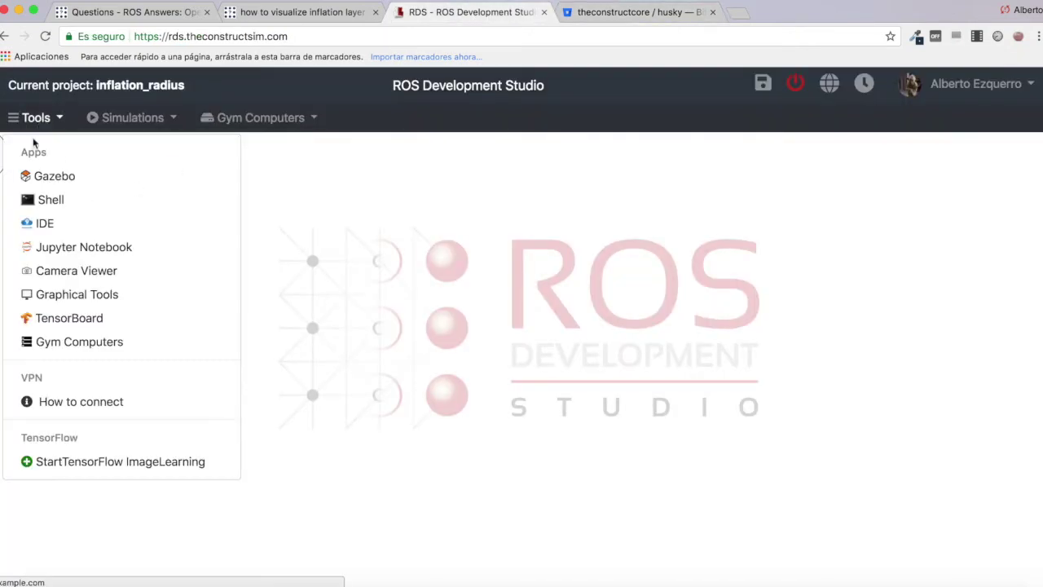
click(62, 202)
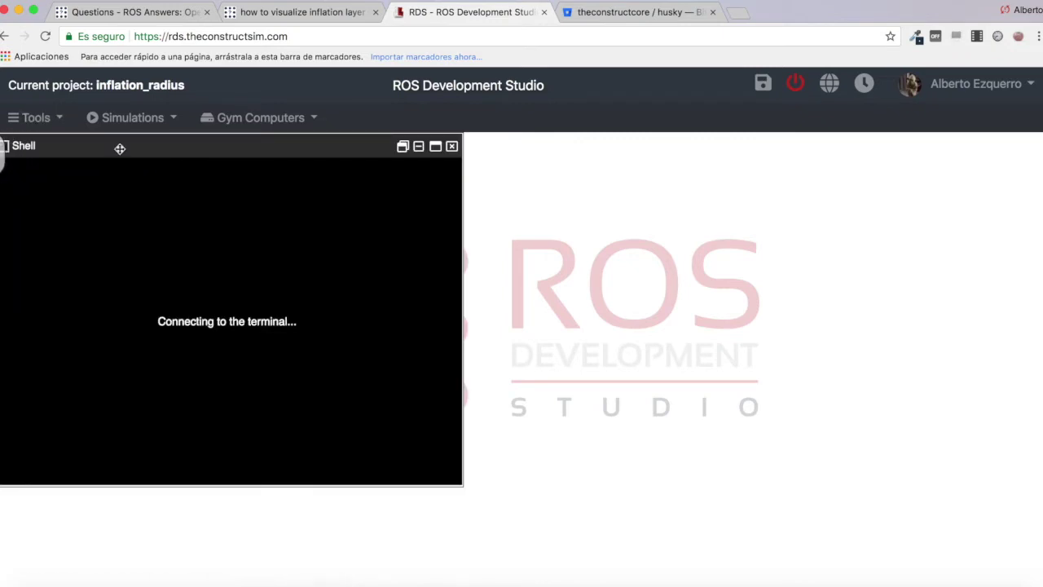
drag(124, 149, 170, 150)
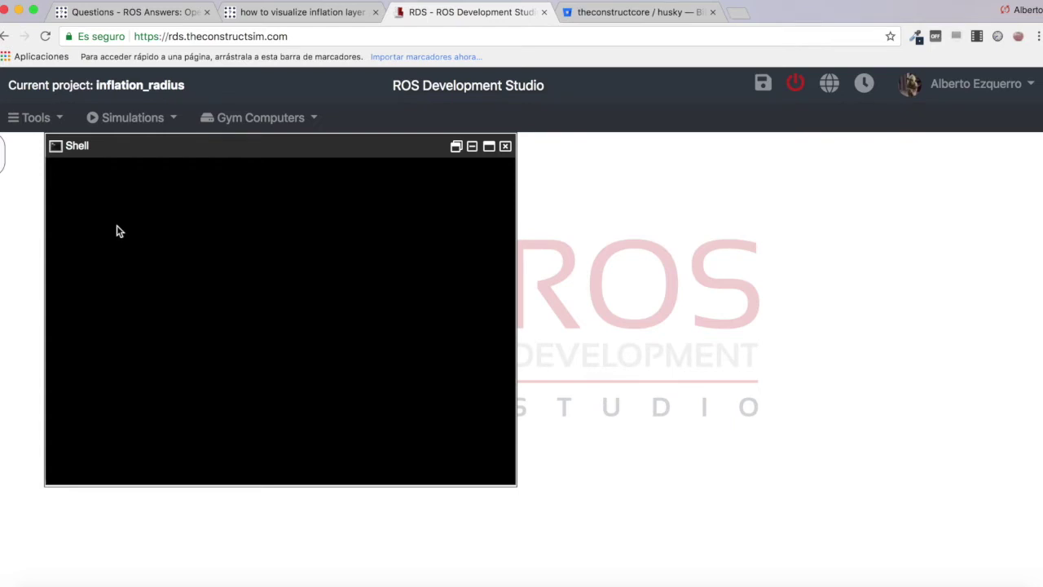
- List the contents of the home directory in the shell and check for the simulation workspace
click(127, 213)
key(Return)
text(cd)
key(BackSpace)
key(BackSpace)
key(BackSpace)
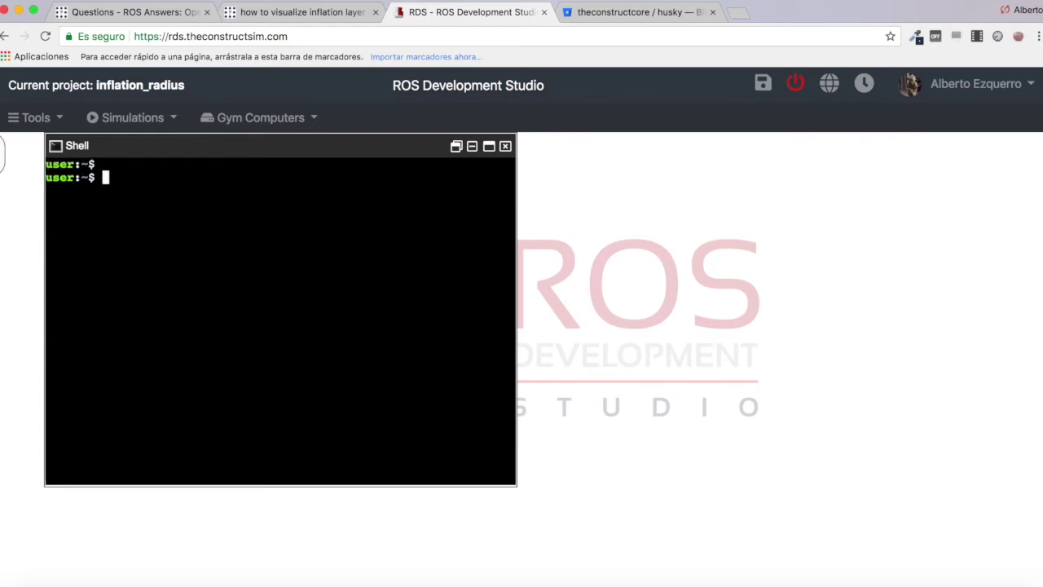
text(ls)
key(Return)
drag(333, 192, 425, 194)
click(283, 262)
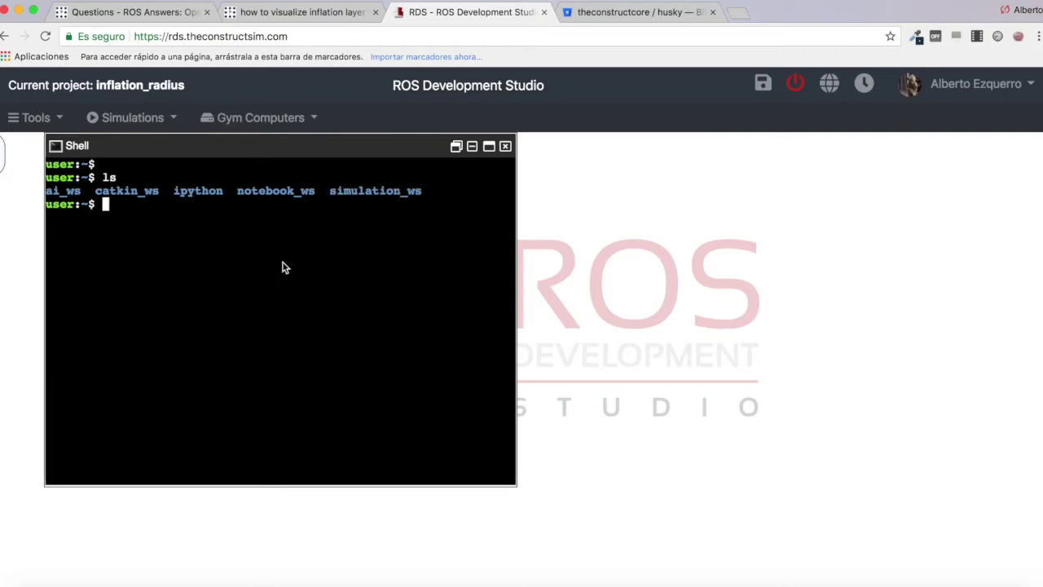
- Clone the husky repository into simulation_ws/src using the copied Bitbucket URL
text(cd si)
key(Tab)
text(s)
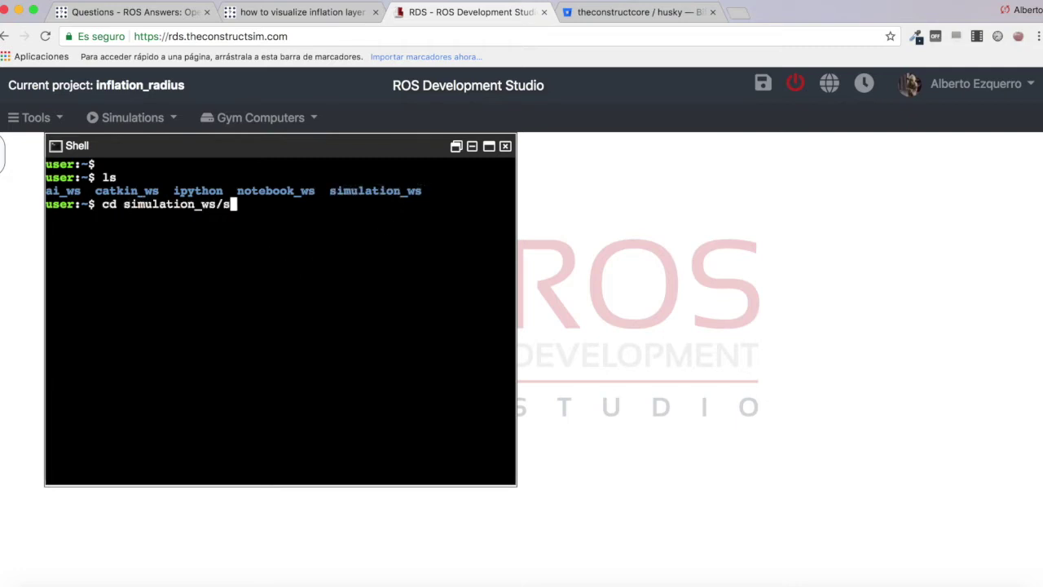
key(Tab)
key(Return)
text(git clone)
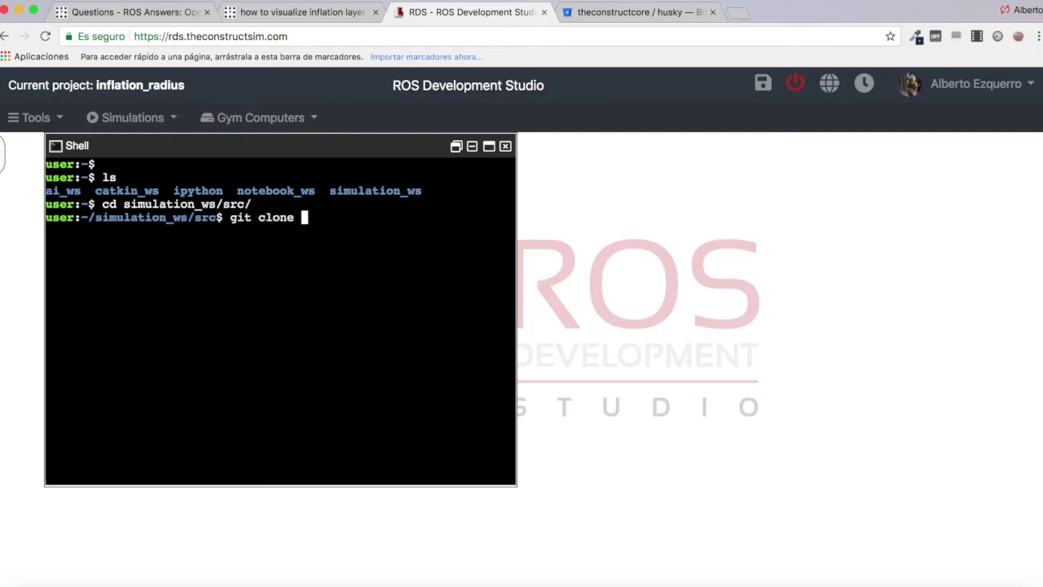
key(super+v)
key(Return)
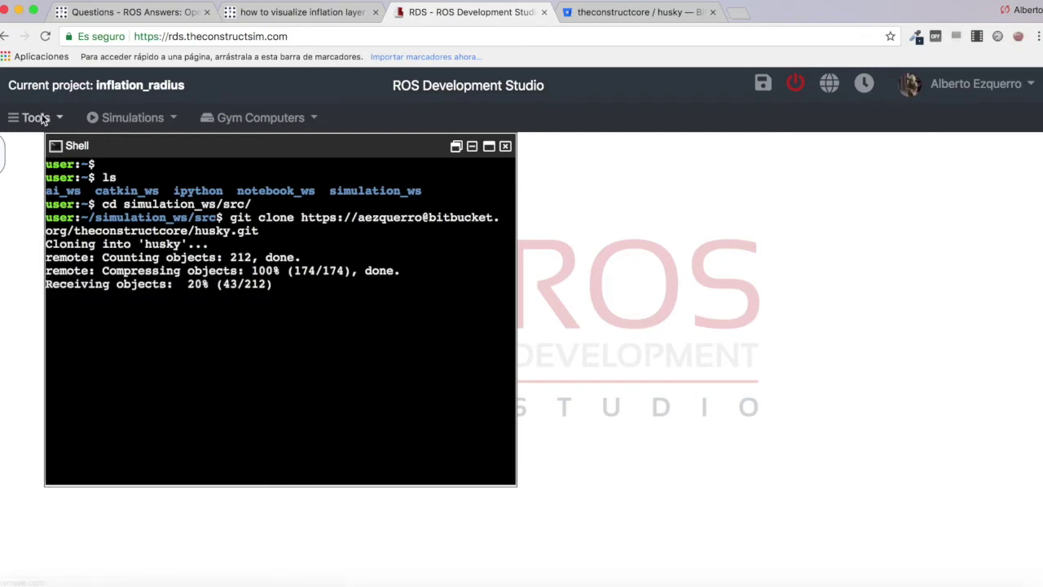
- Go up to the simulation_ws folder and build the workspace with catkin_make
key(Return)
text(cd ../)
key(Return)
text(catkin_make)
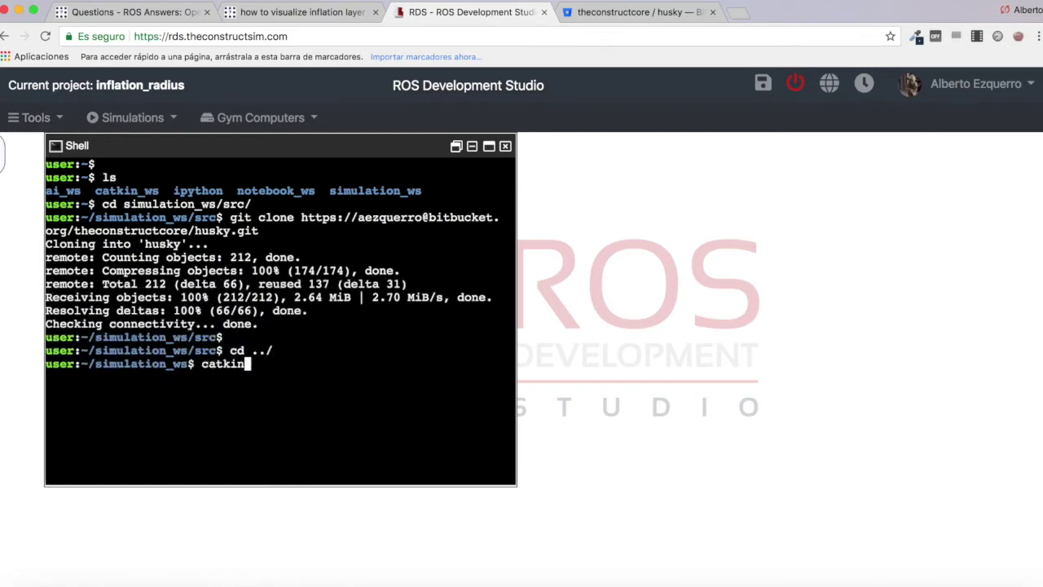
key(Return)
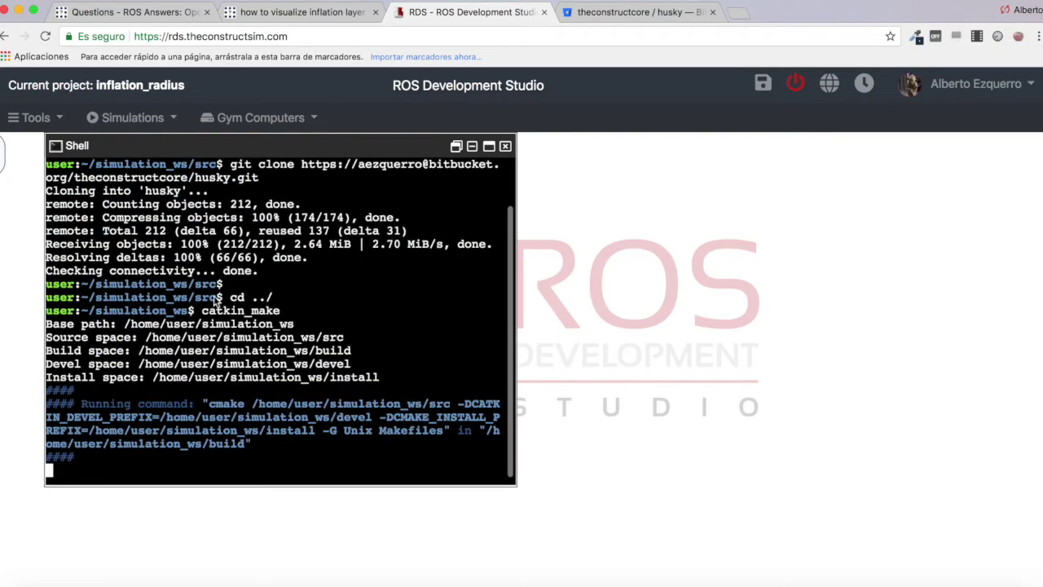
- Open the IDE and place its window beside the Shell window
click(41, 119)
click(50, 225)
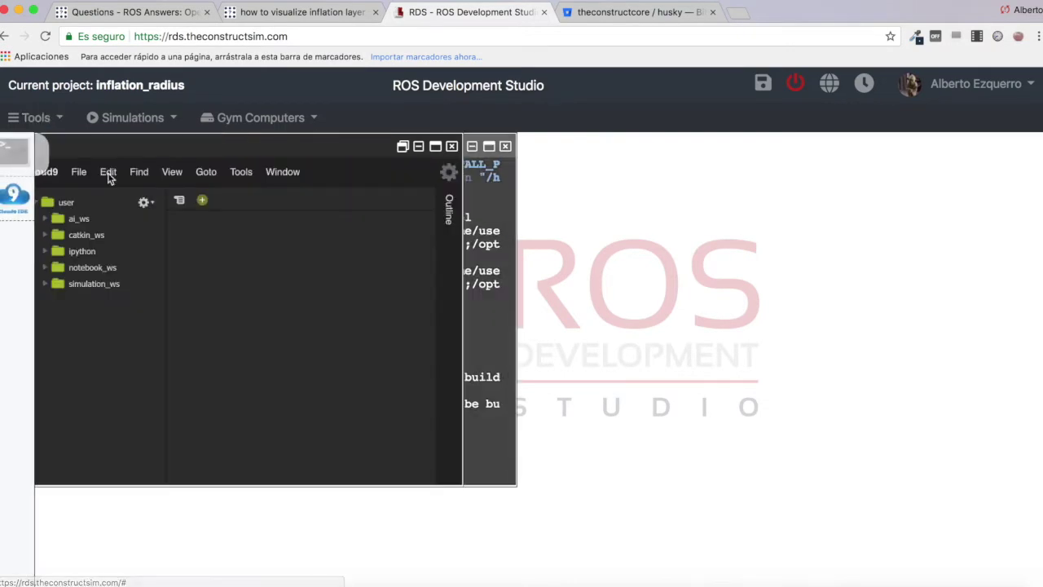
drag(163, 146, 726, 153)
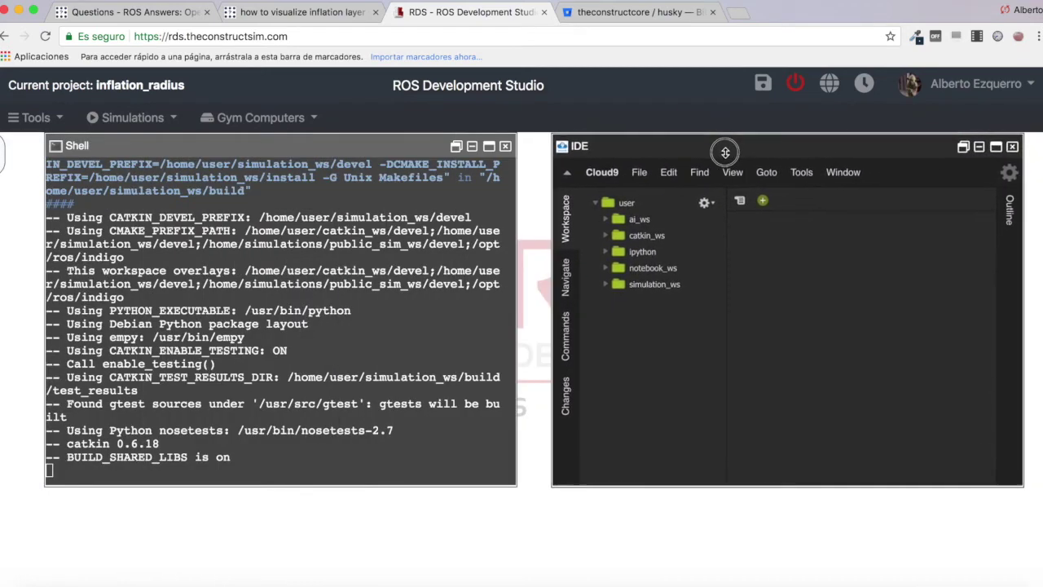
- Move the Shell window slightly away from the IDE window and bring the IDE to the front
click(302, 149)
drag(287, 149, 265, 150)
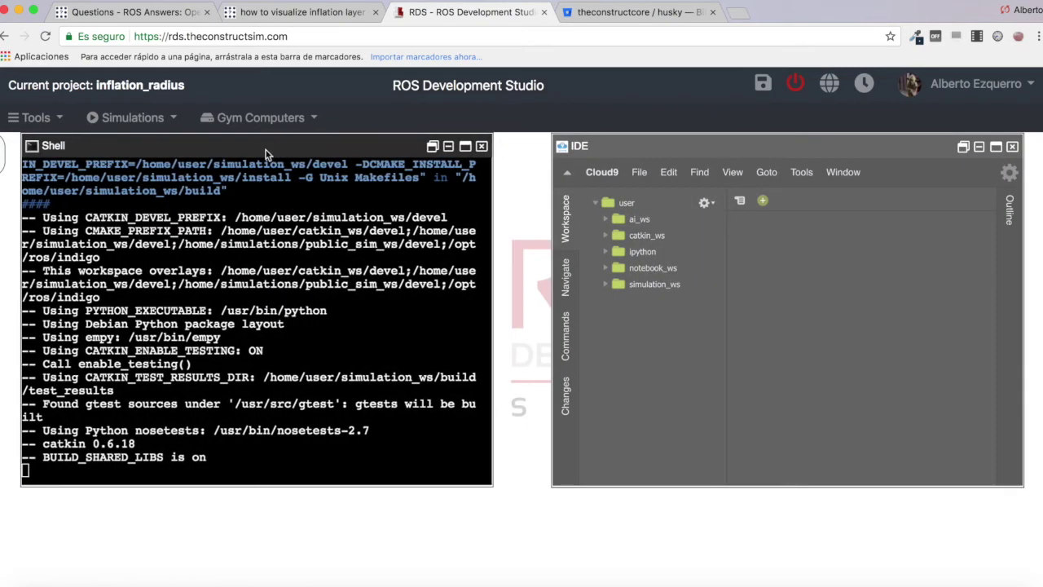
click(717, 352)
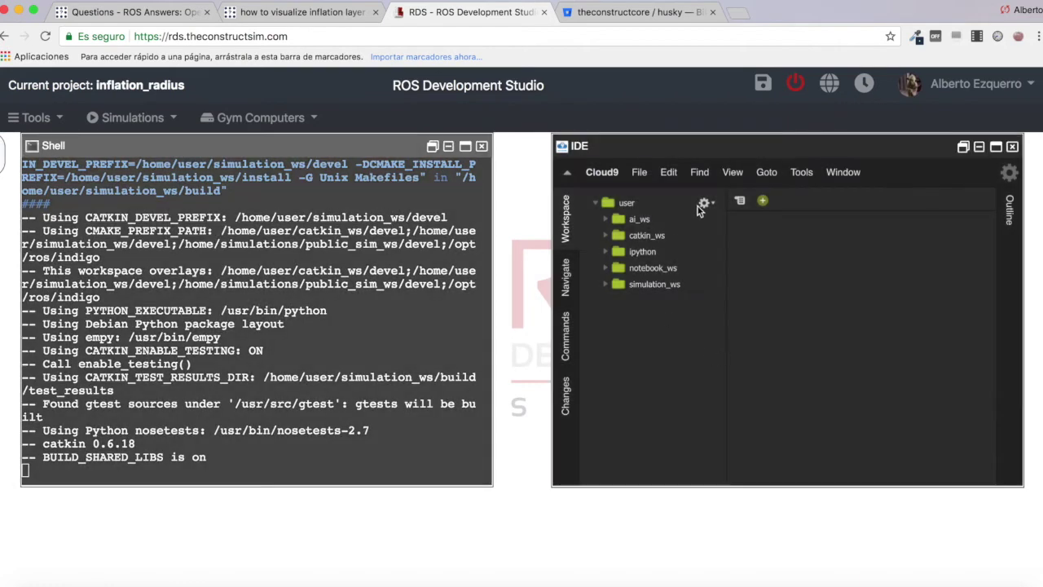
- Open Graphical Tools in its own browser tab, log in there, and close its embedded window in ROS Development Studio
click(33, 119)
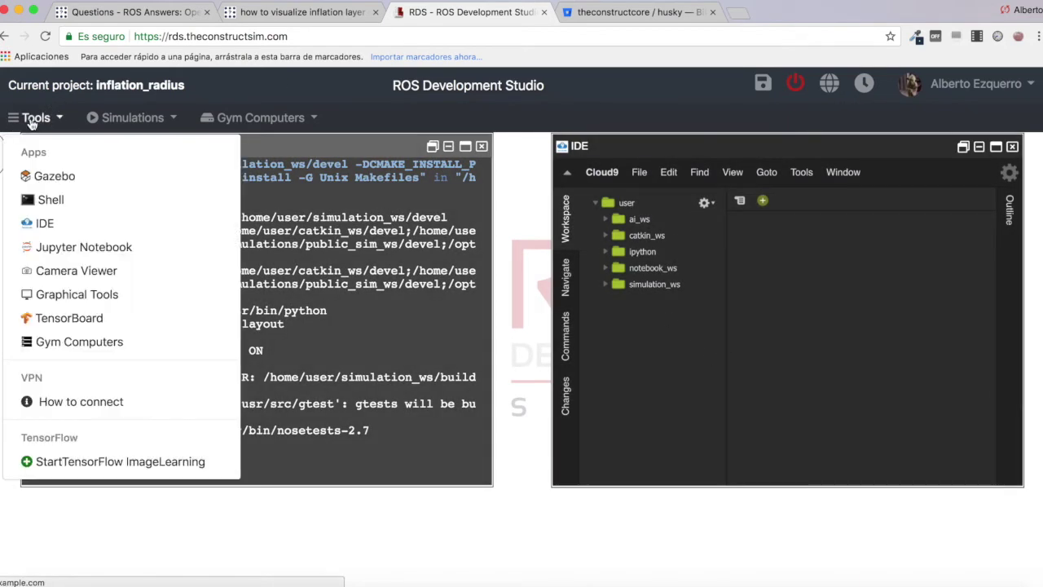
click(81, 295)
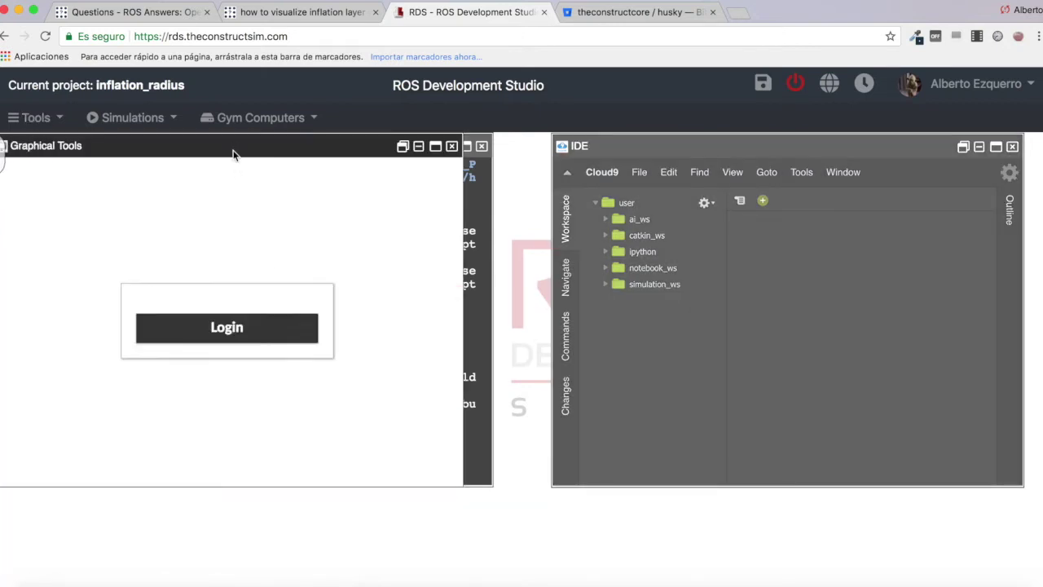
drag(221, 155, 293, 193)
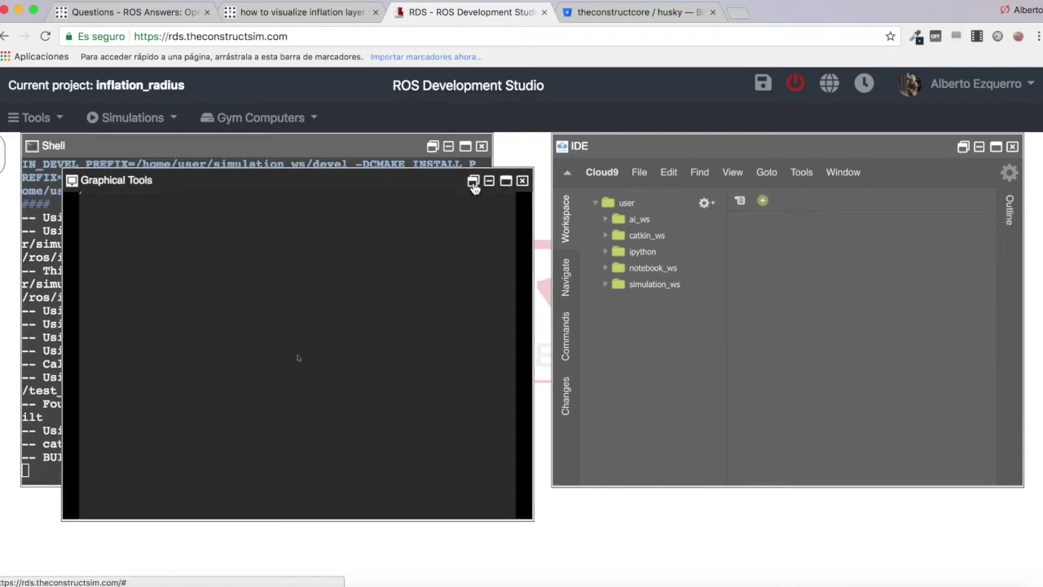
click(473, 182)
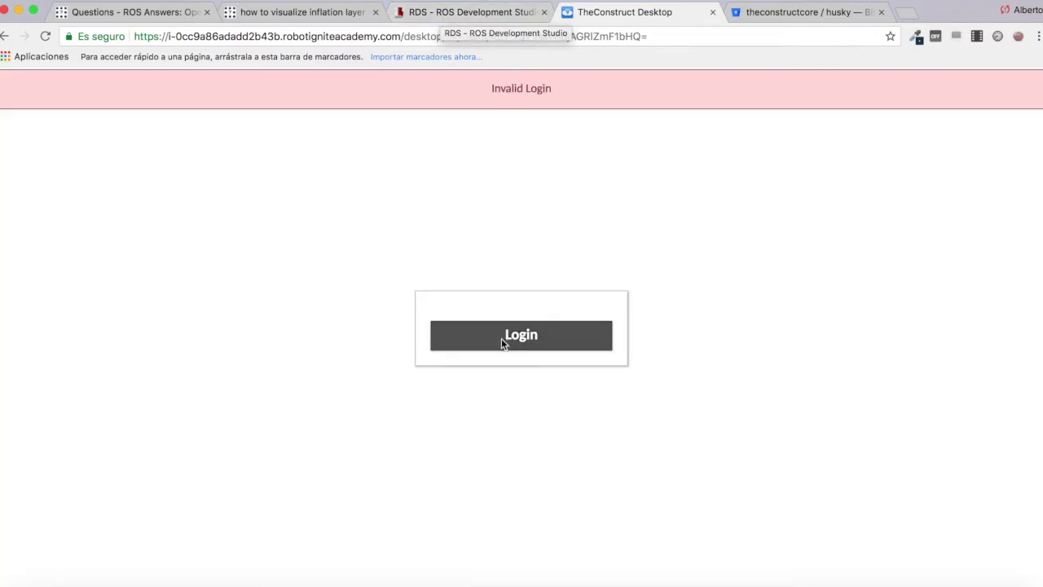
click(502, 338)
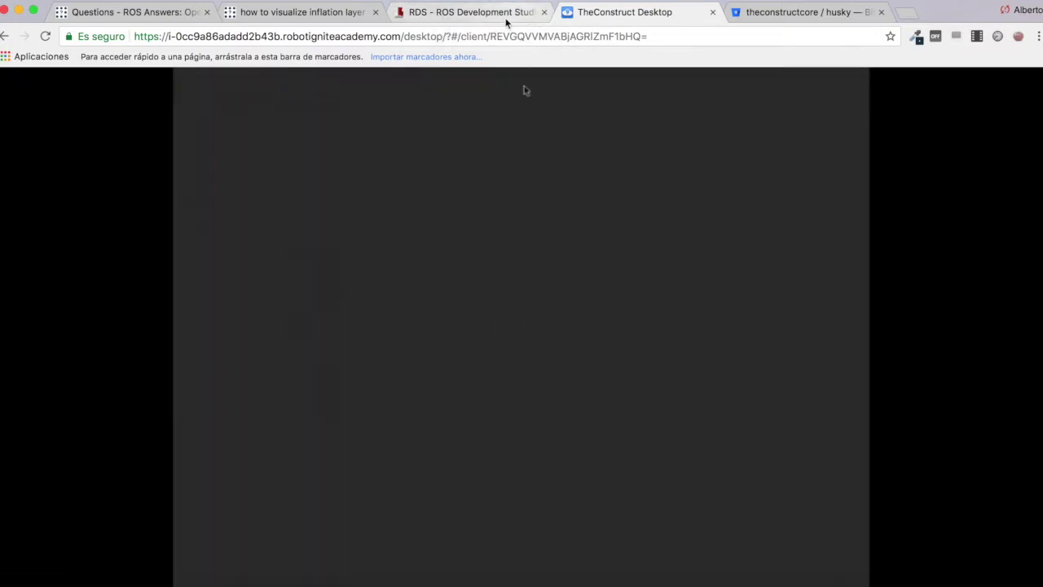
click(473, 12)
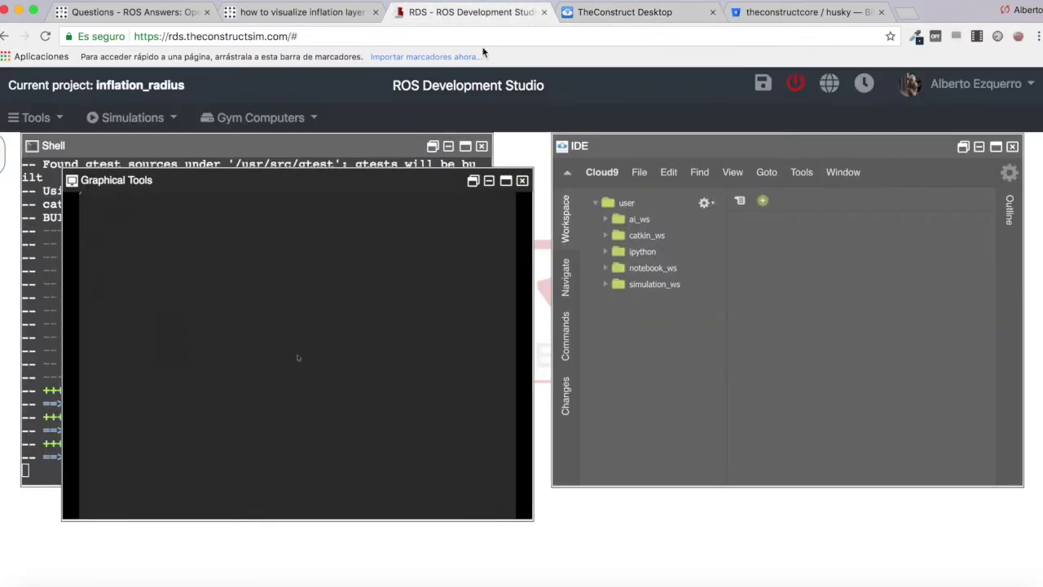
click(522, 181)
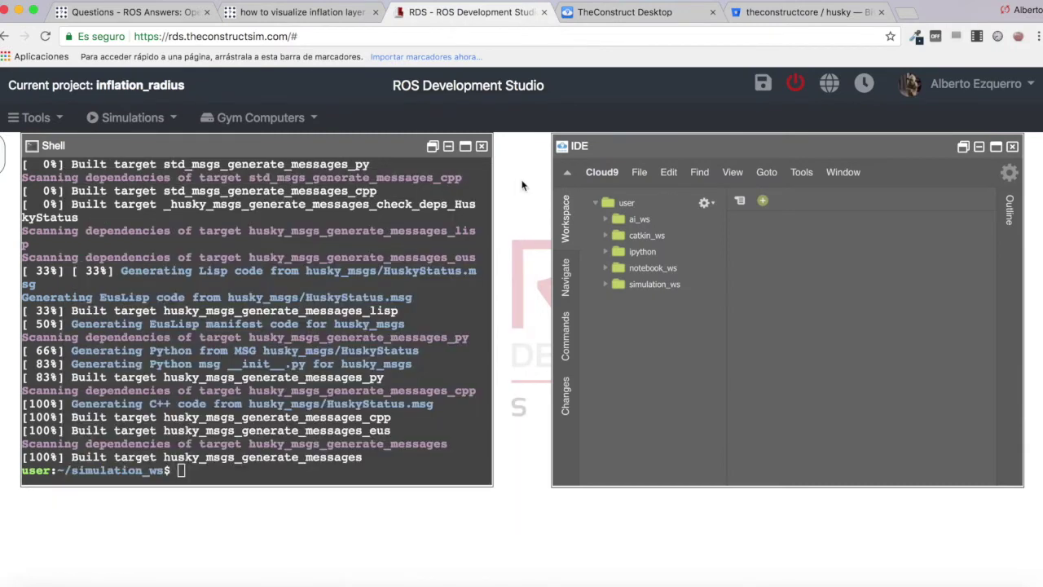
- Source devel/setup.bash in the simulation_ws shell
text(source devel/se)
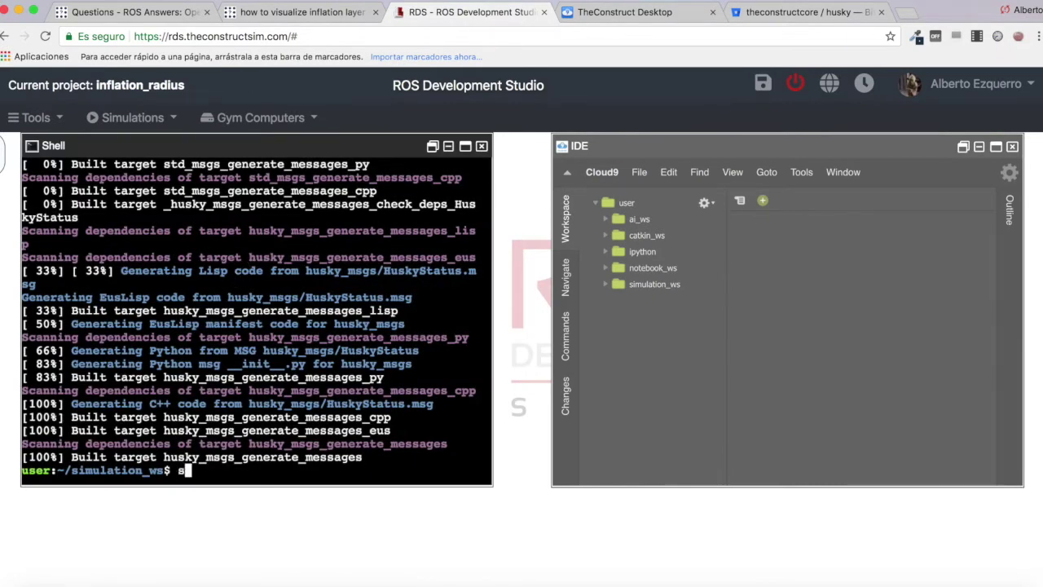
text(tup.bash)
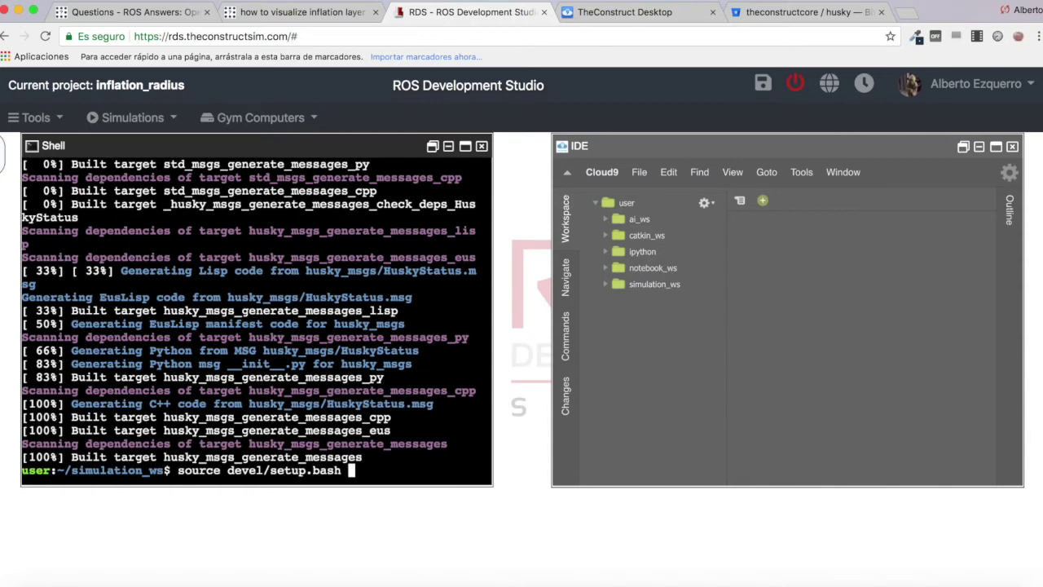
key(Return)
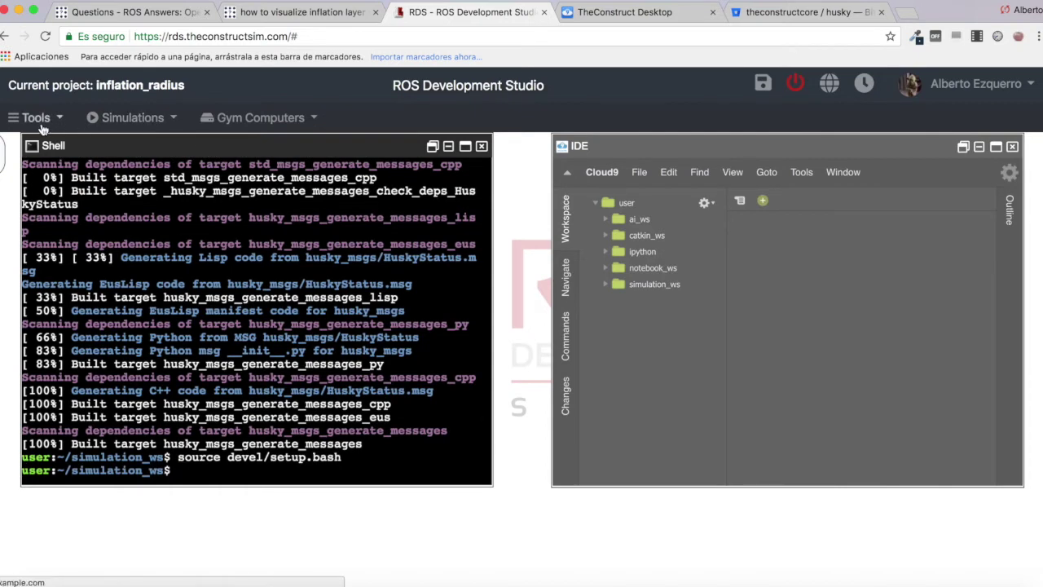
key(Return)
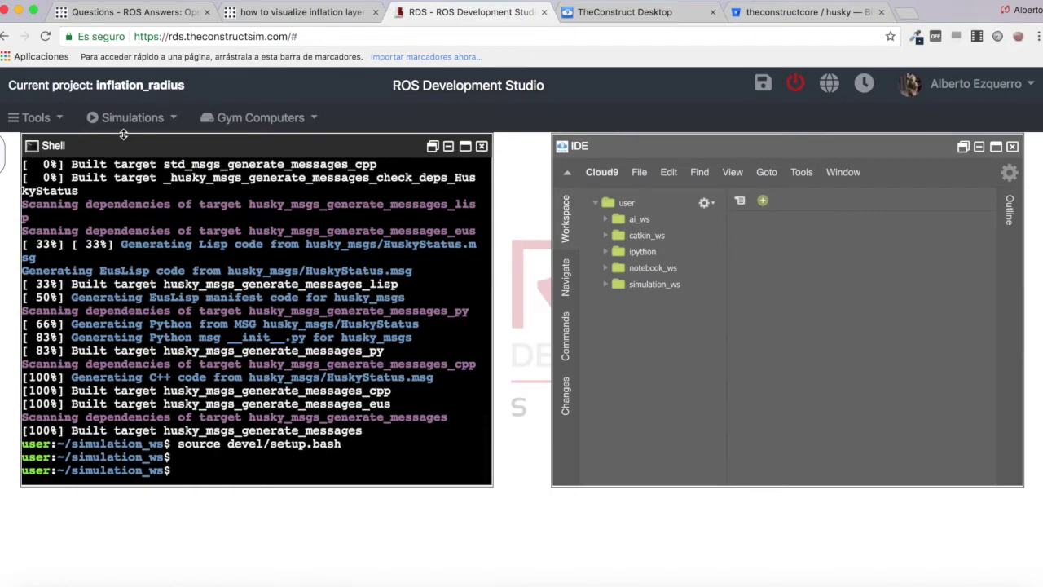
- Start the simulation with main.launch from the husky_navigation_launch package
click(134, 121)
click(144, 181)
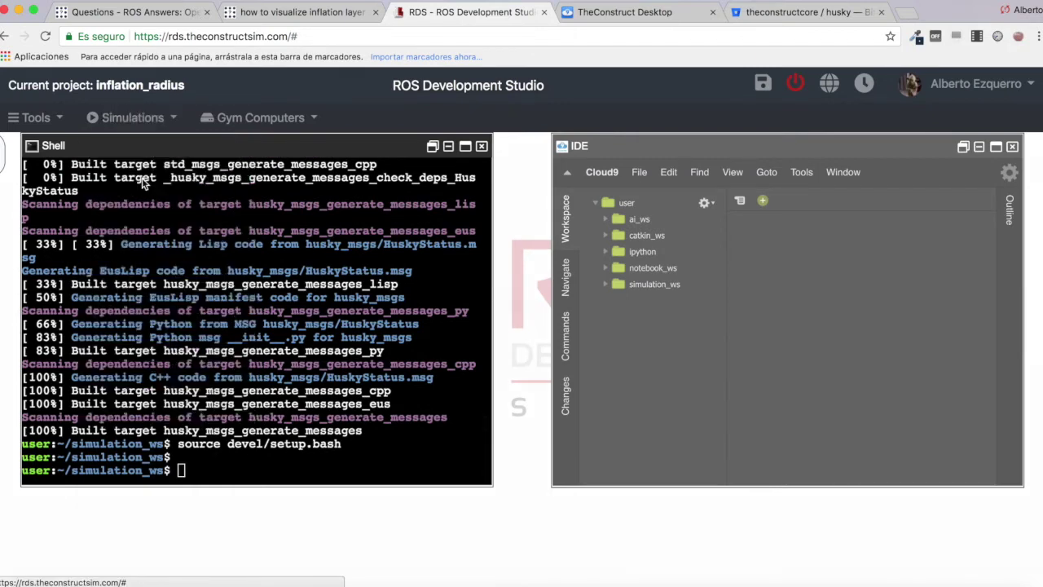
click(508, 352)
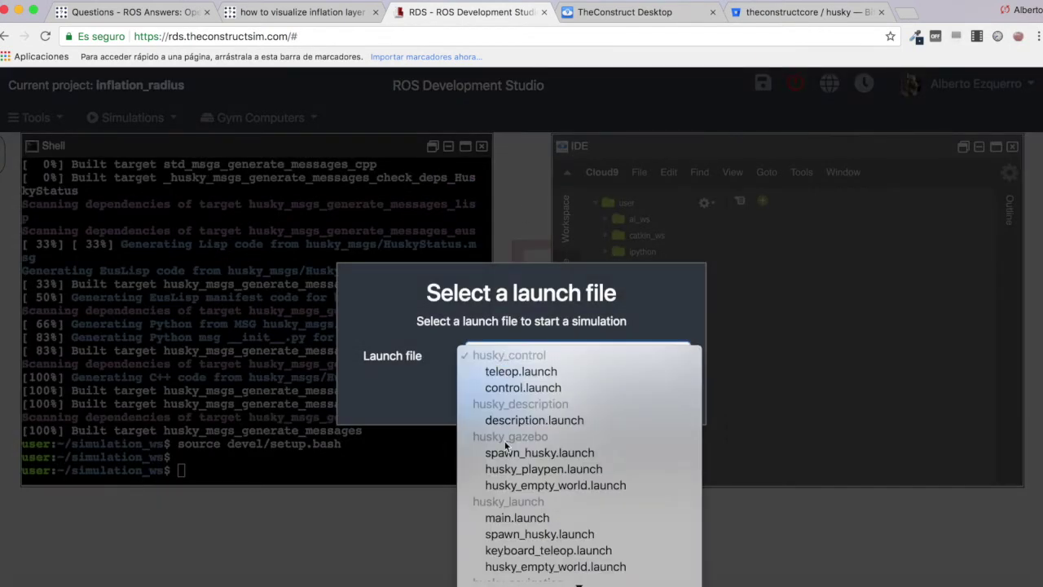
scroll(504, 444, down, 10)
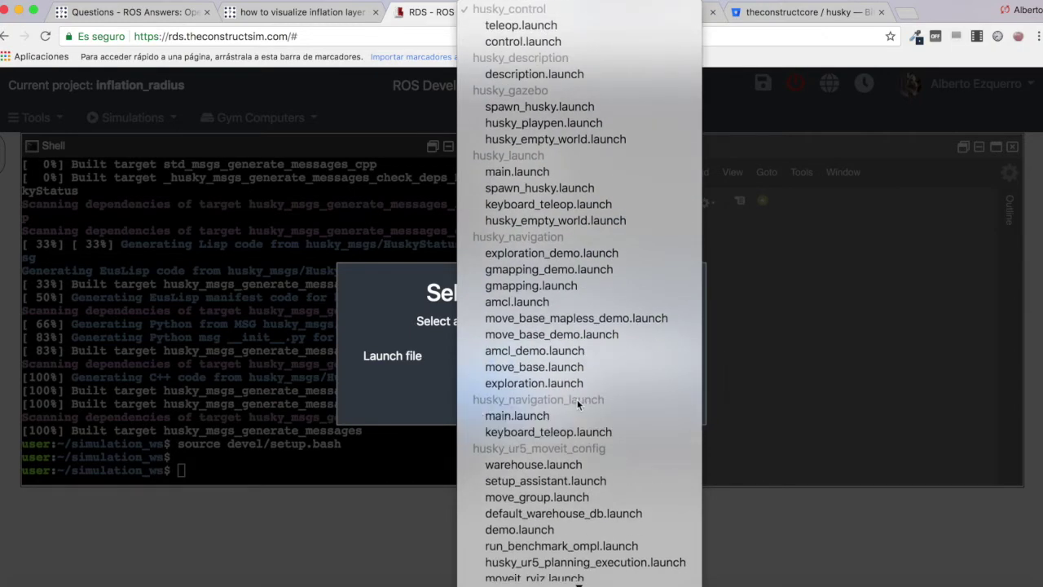
click(512, 418)
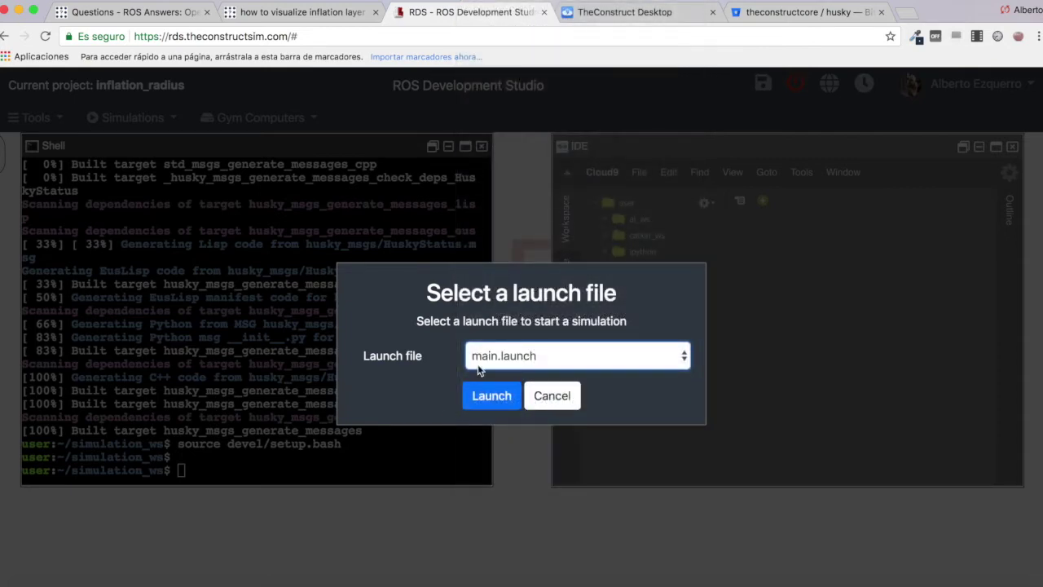
click(494, 394)
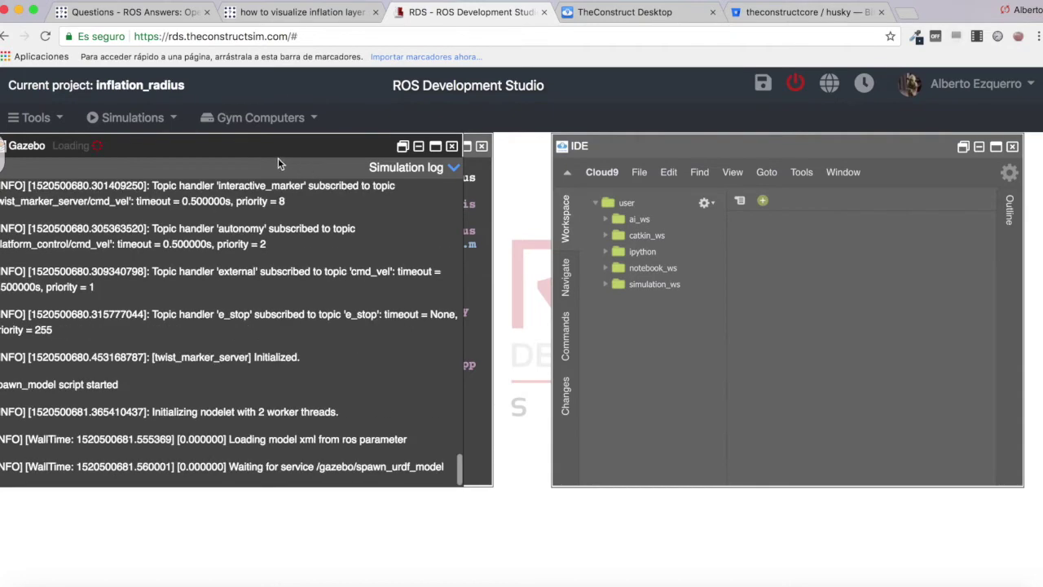
- Move the Gazebo window off the Shell and open a second Shell placed beside it
drag(261, 146, 470, 233)
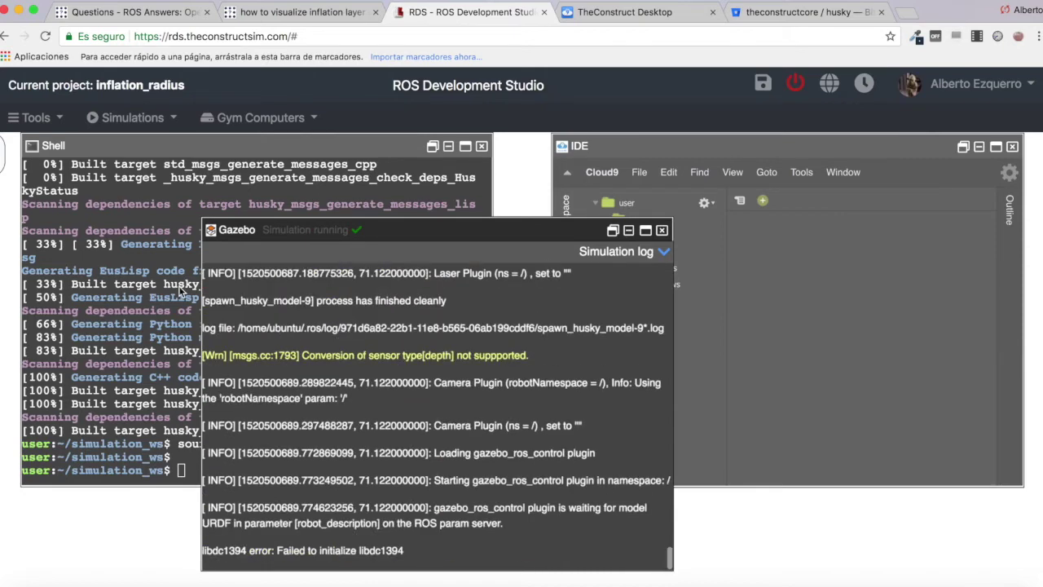
click(41, 118)
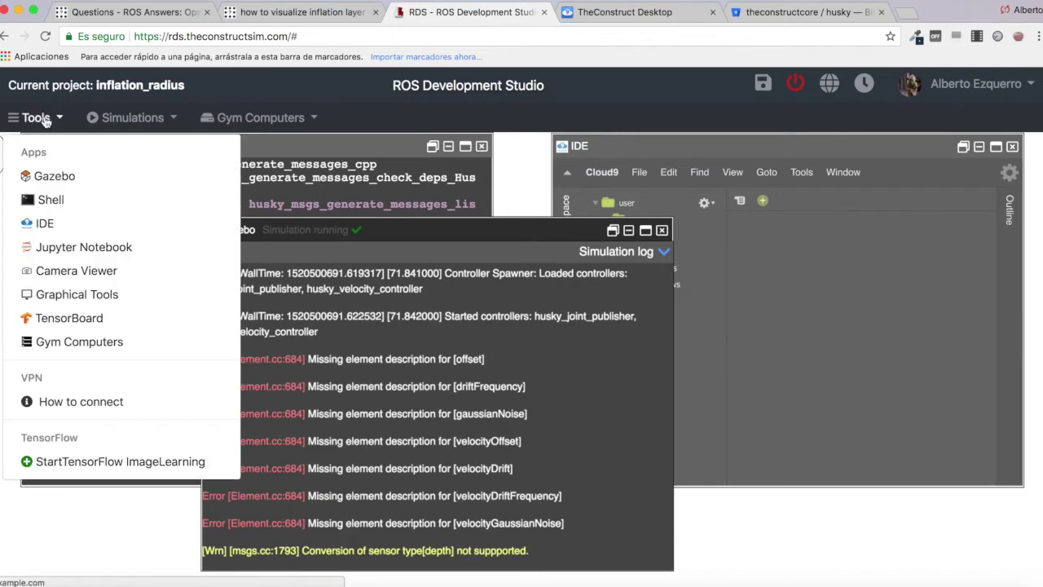
click(64, 200)
drag(148, 151, 673, 182)
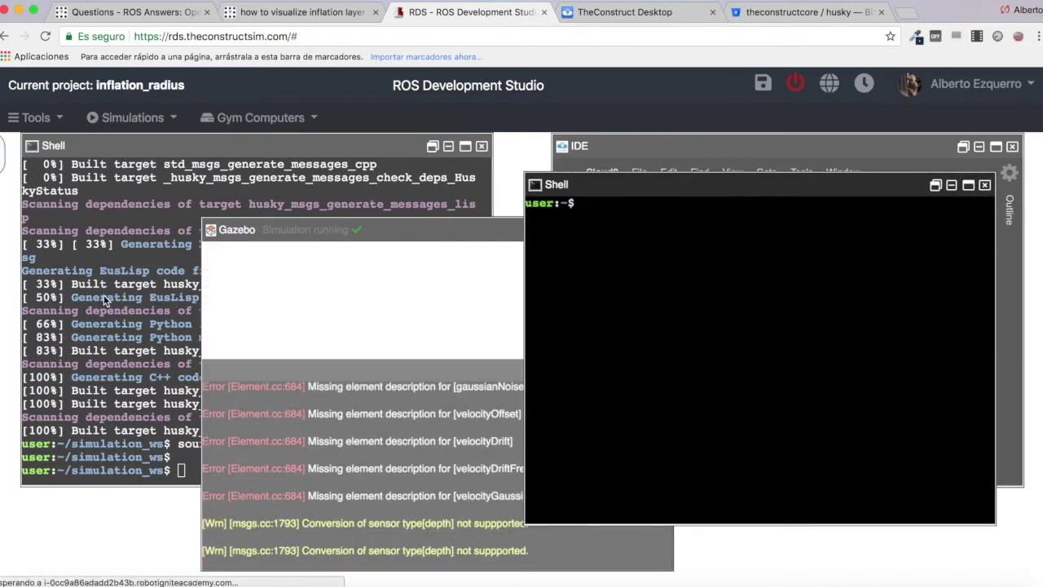
- Collapse Gazebo's simulation log and examine the Husky robot and its surroundings in the simulated world
click(377, 304)
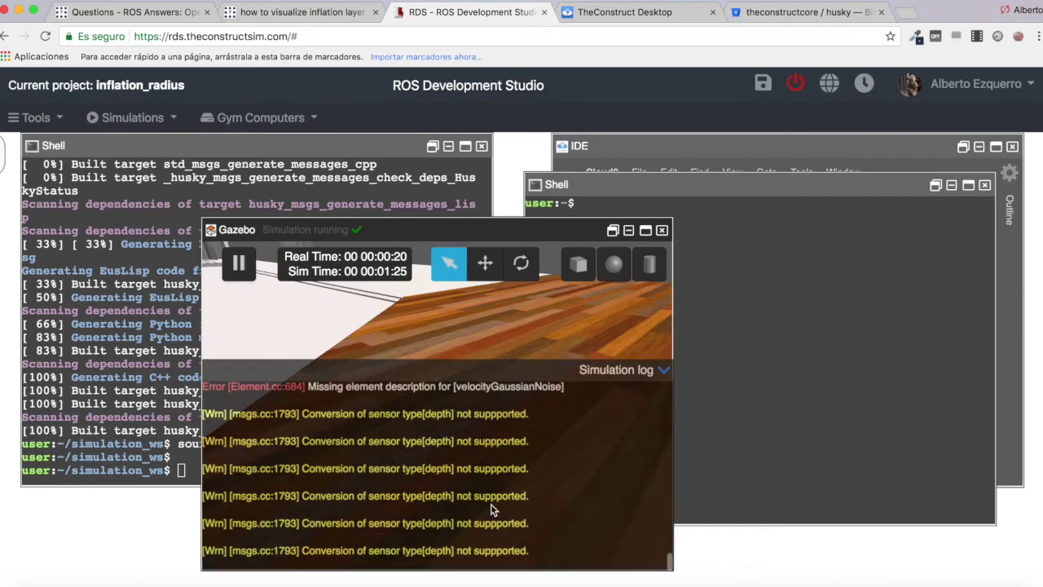
click(664, 370)
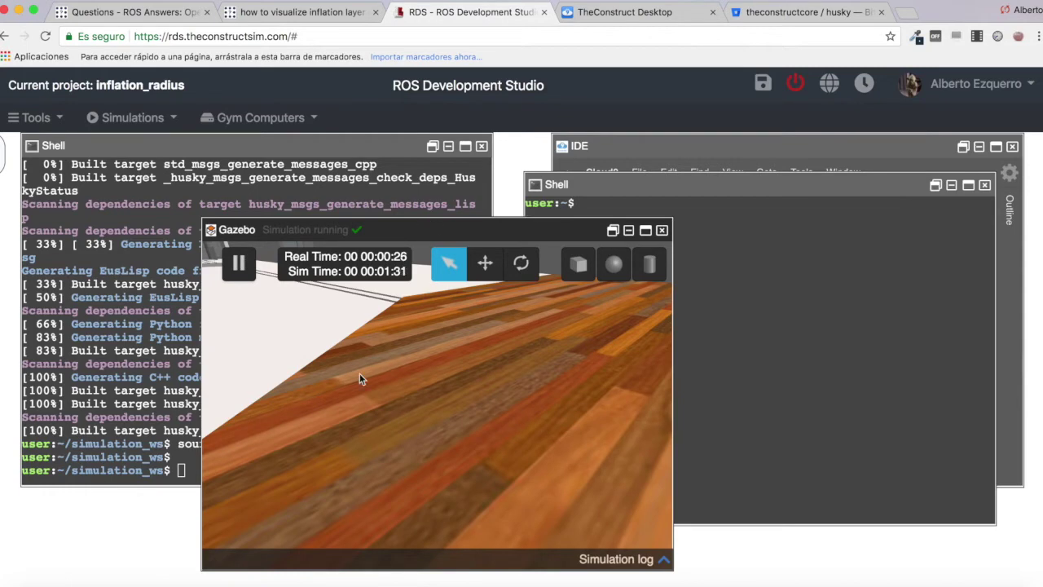
scroll(359, 375, down, 3)
drag(360, 374, 331, 400)
scroll(331, 400, down, 5)
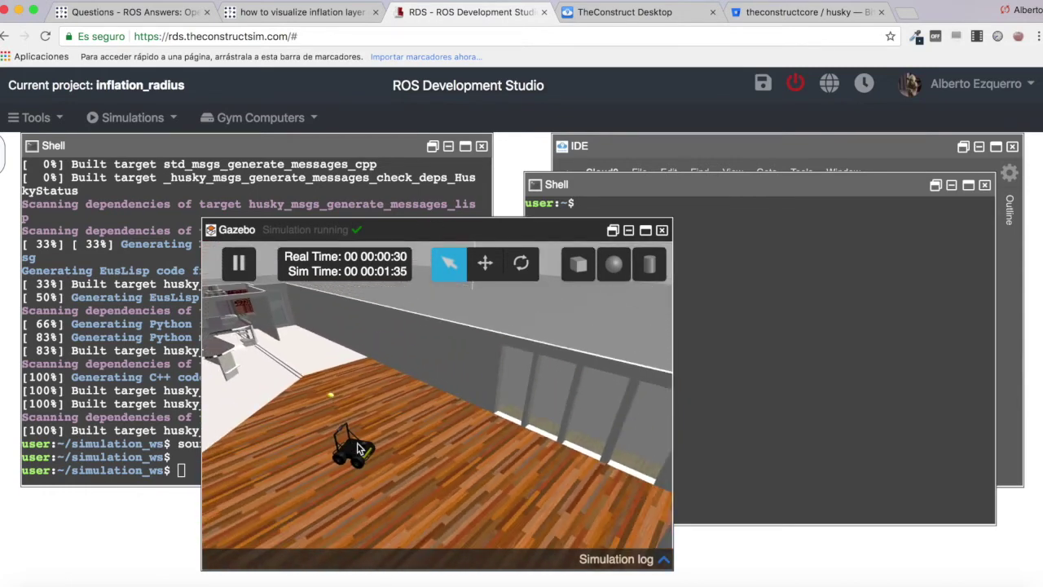
scroll(335, 472, down, 5)
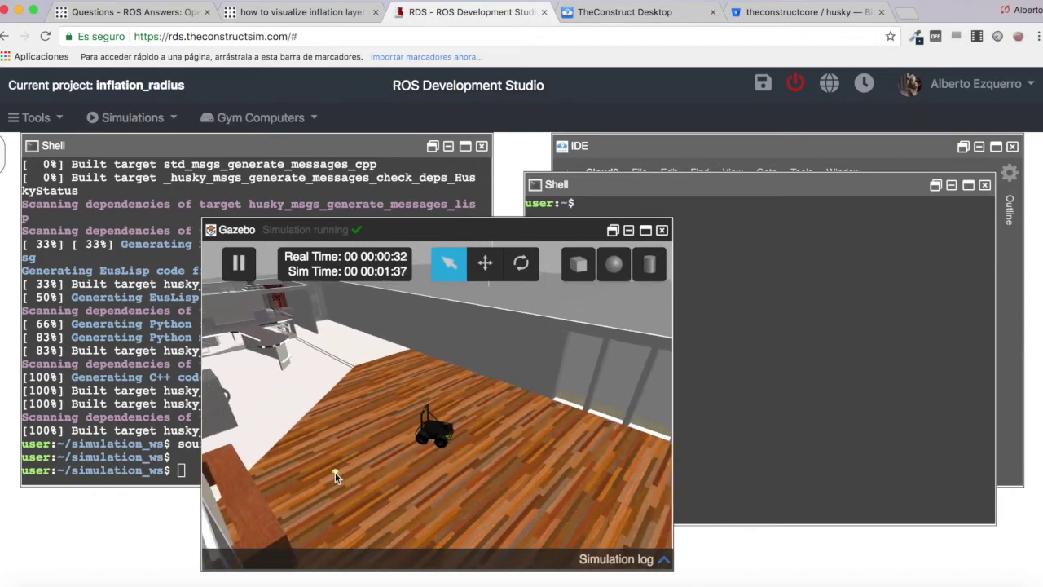
drag(323, 478, 291, 484)
drag(341, 420, 383, 396)
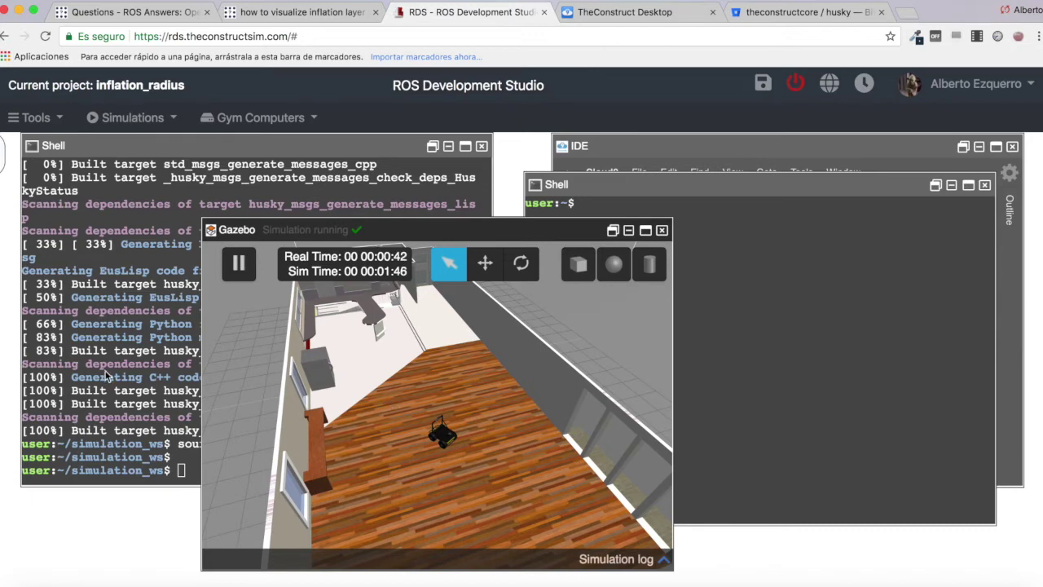
- Launch move_base_demo.launch from the husky_navigation package with roslaunch in the simulation_ws shell
click(151, 374)
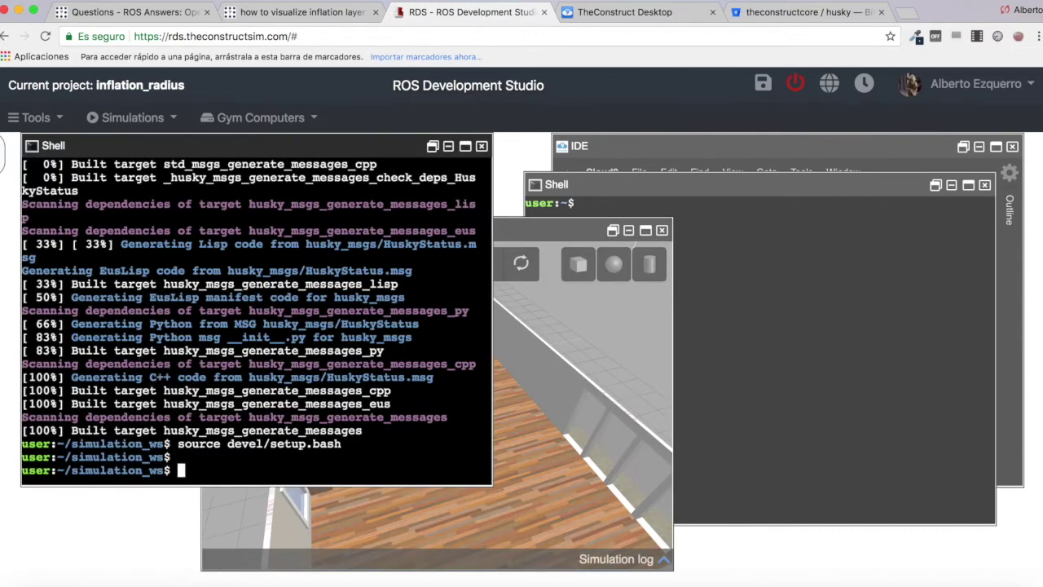
key(Return)
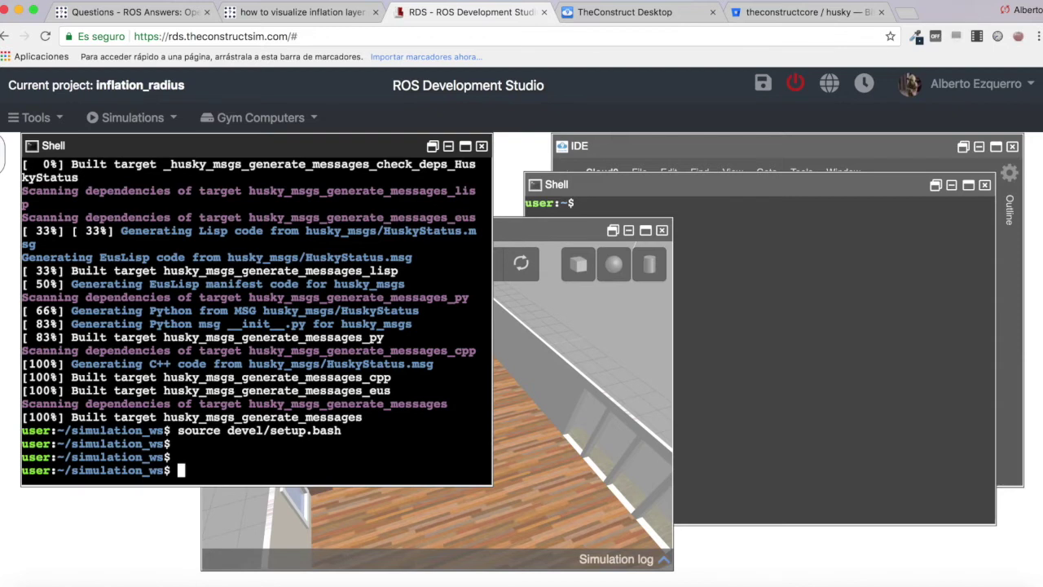
text(roslaunch)
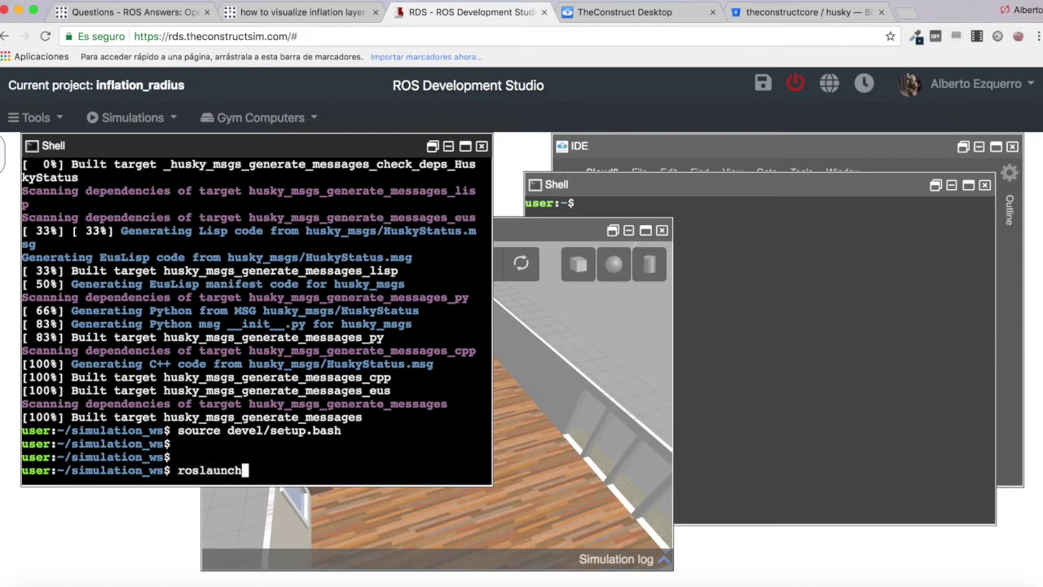
text( move)
key(BackSpace)
key(BackSpace)
key(BackSpace)
key(BackSpace)
text(husky_nav)
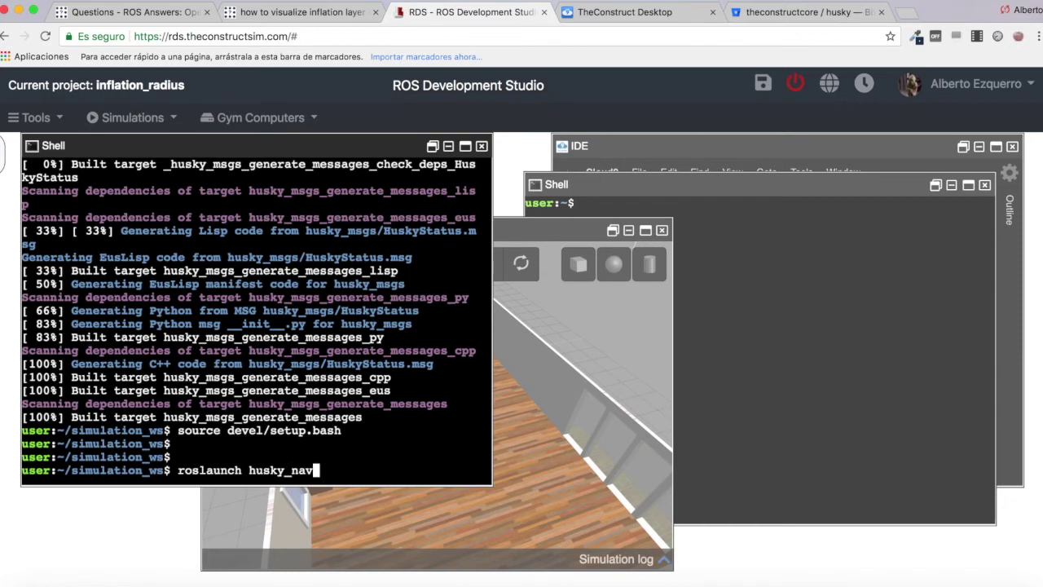
key(Tab)
text(move)
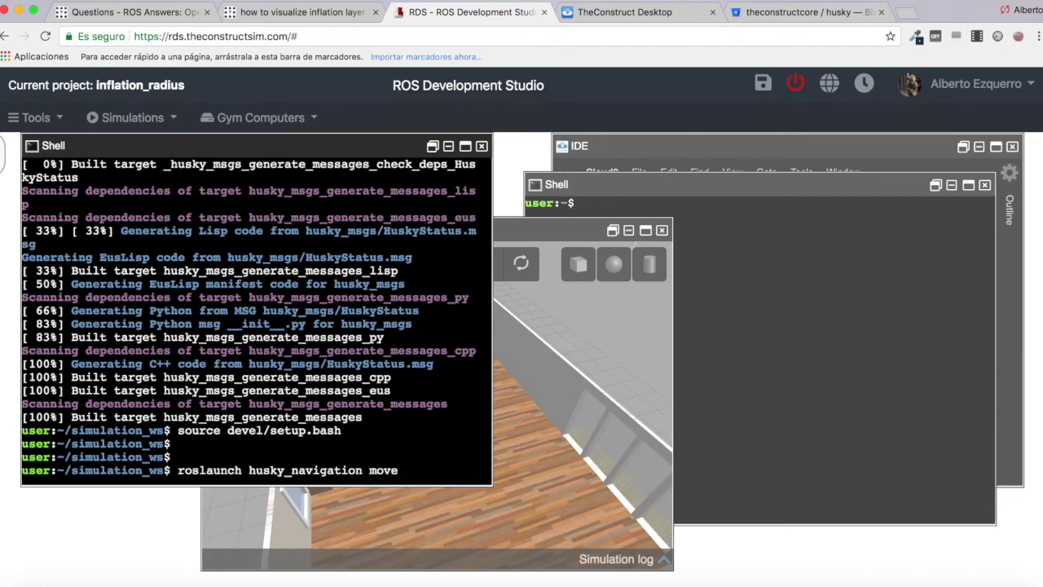
key(Tab)
text(_de)
key(Tab)
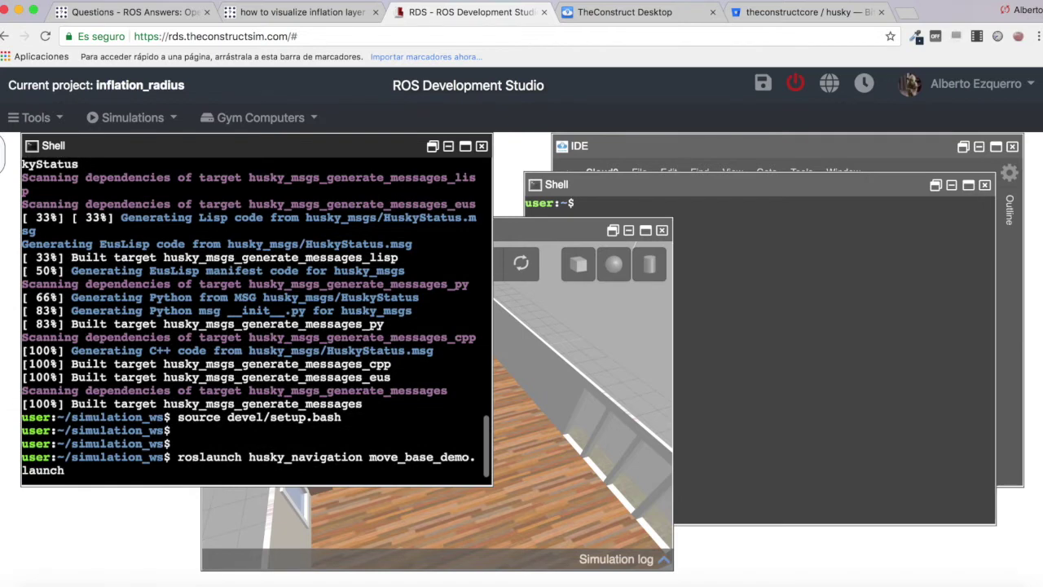
key(Return)
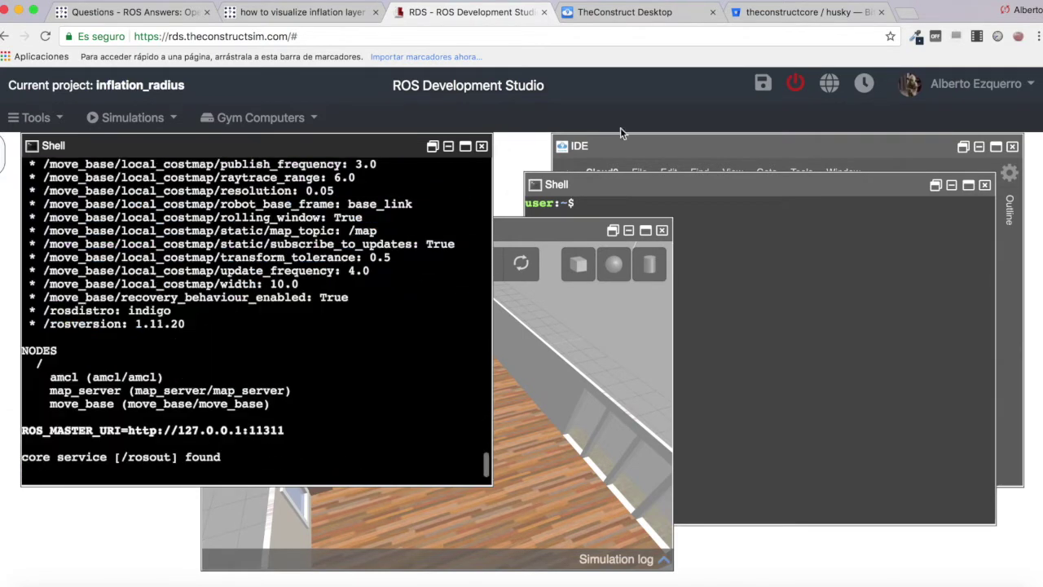
- Expand simulation_ws, src and the two nested husky folders in the IDE's file tree, and widen the tree
click(618, 146)
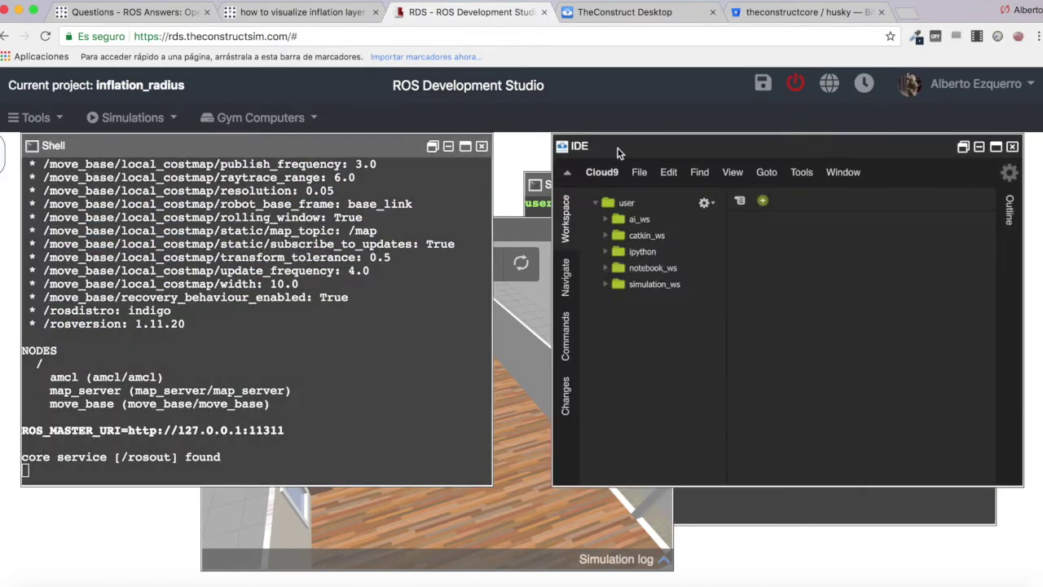
click(608, 285)
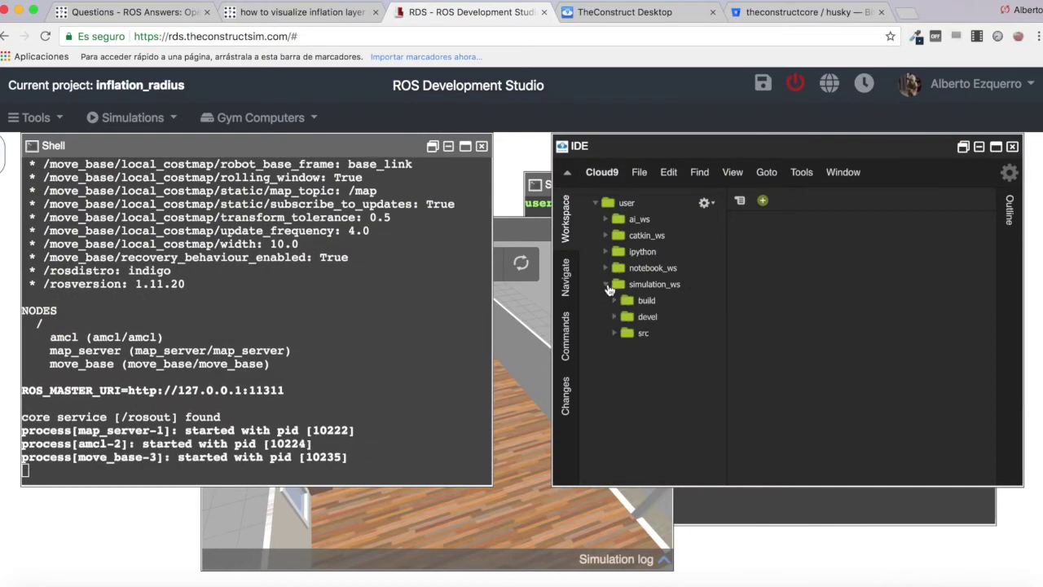
click(614, 333)
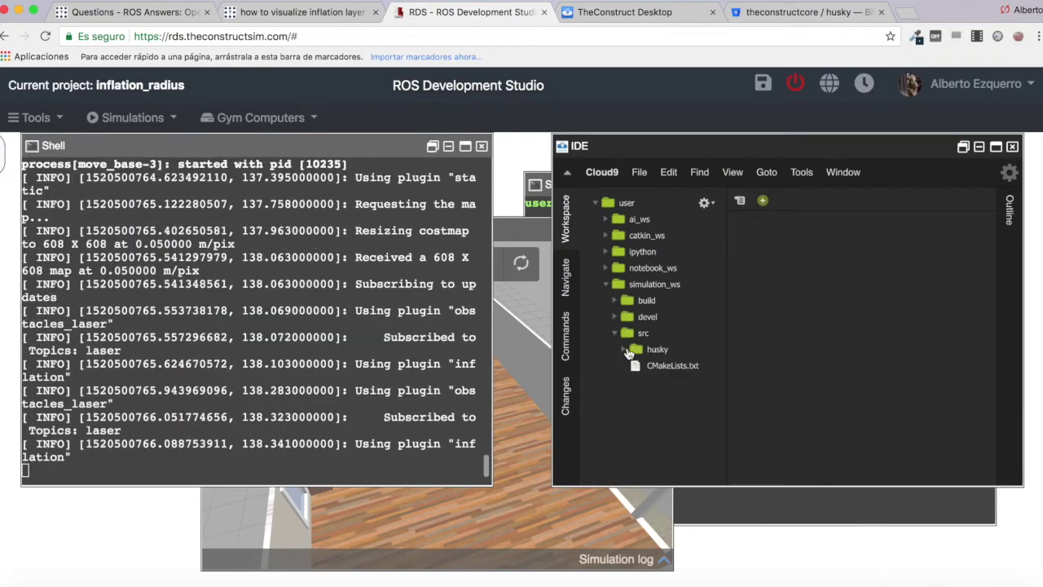
click(624, 349)
click(632, 367)
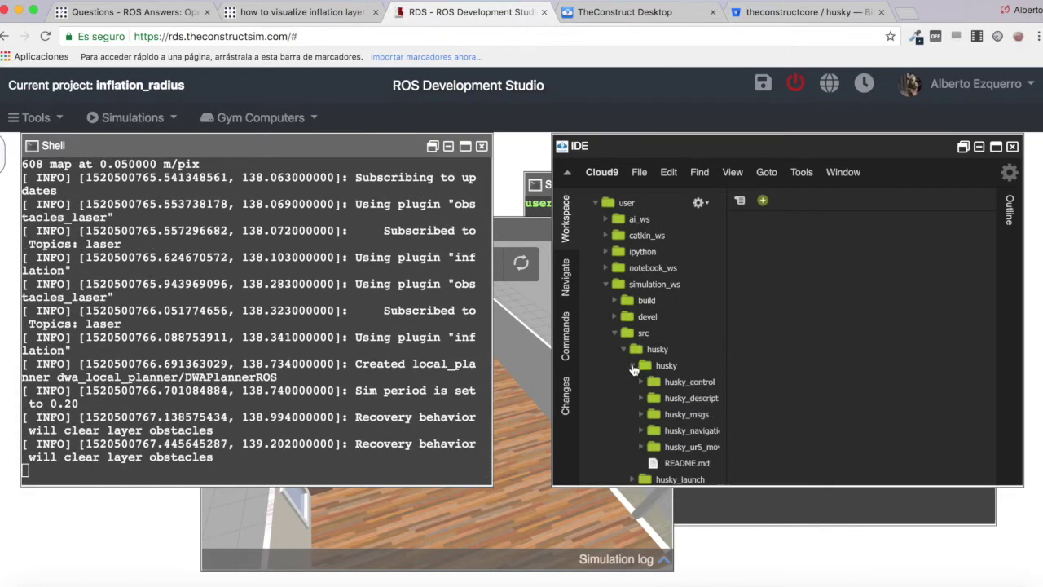
drag(727, 299, 766, 295)
- Expand the husky_navigation package and its launch folder, widening the file tree to fit the full launch file names
click(652, 434)
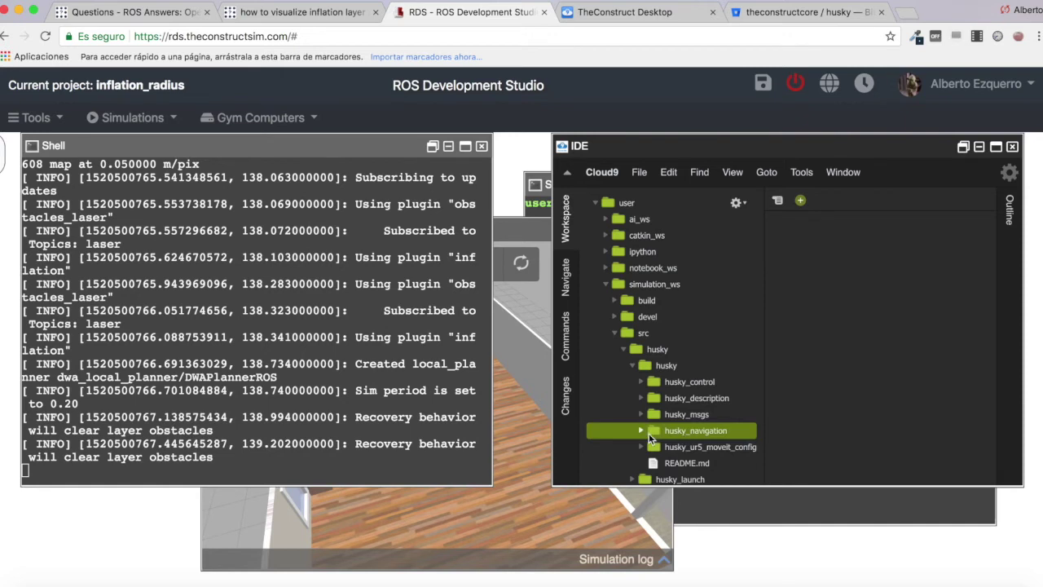
click(641, 434)
scroll(659, 407, down, 3)
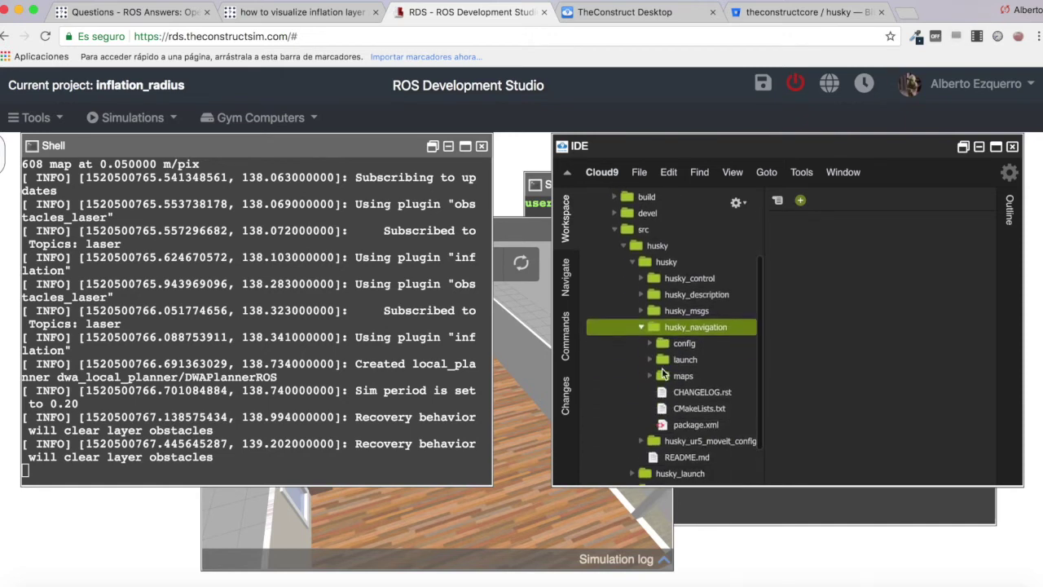
click(650, 361)
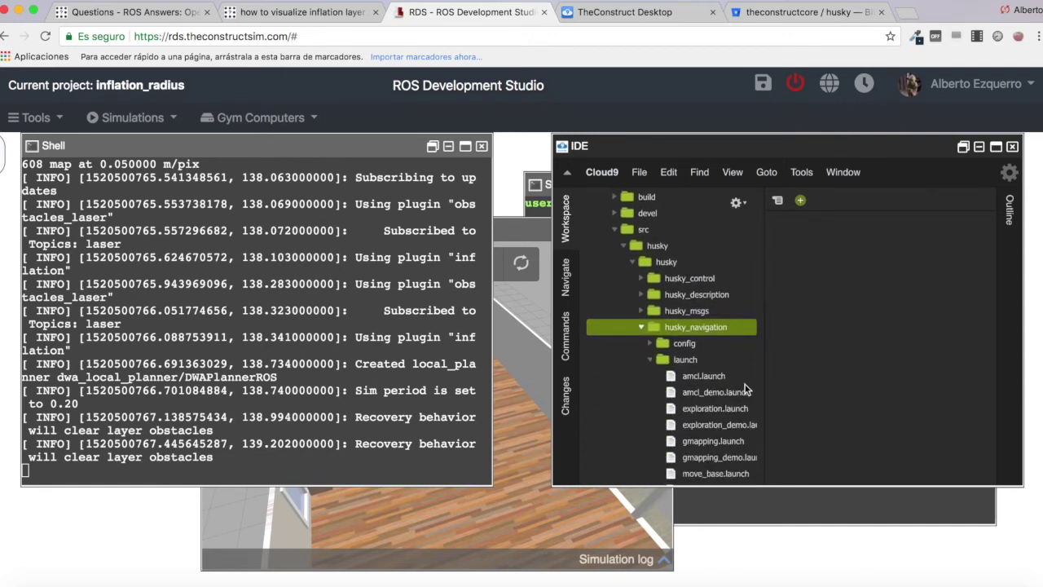
scroll(725, 350, down, 3)
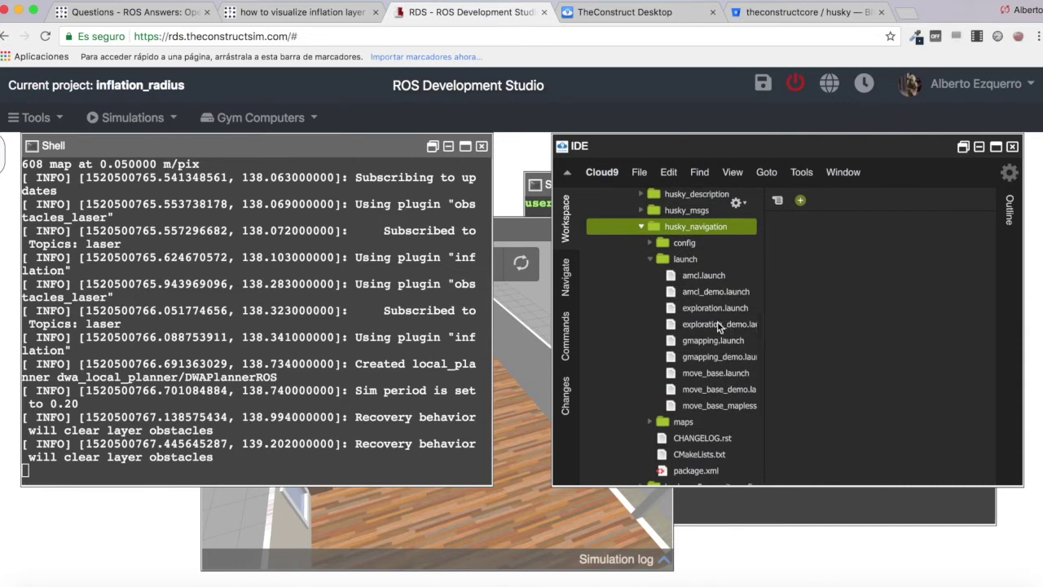
drag(766, 324, 822, 320)
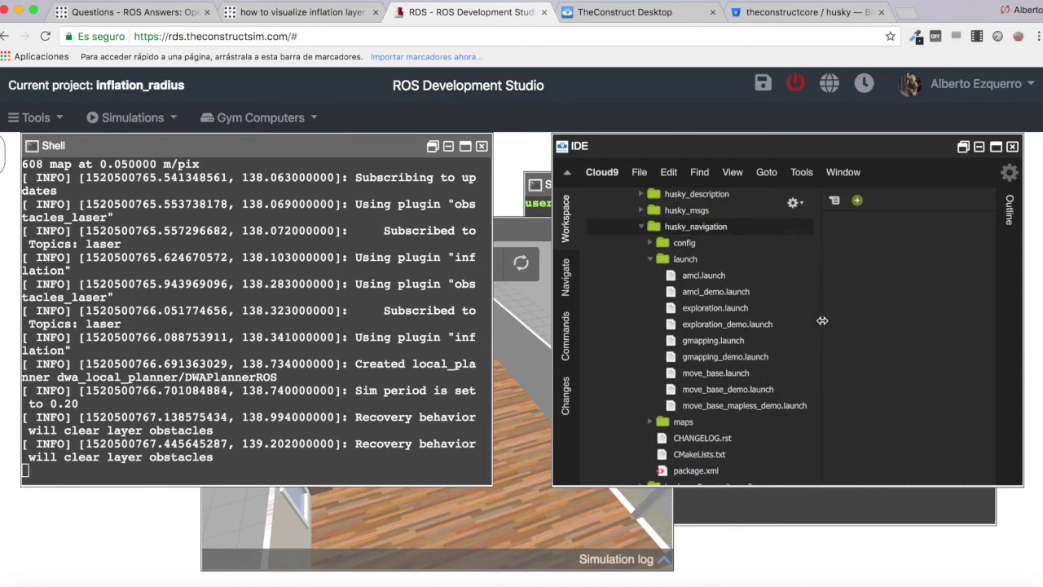
- Open move_base_demo.launch in a maximized IDE and examine its amcl.launch and move_base.launch includes
click(706, 392)
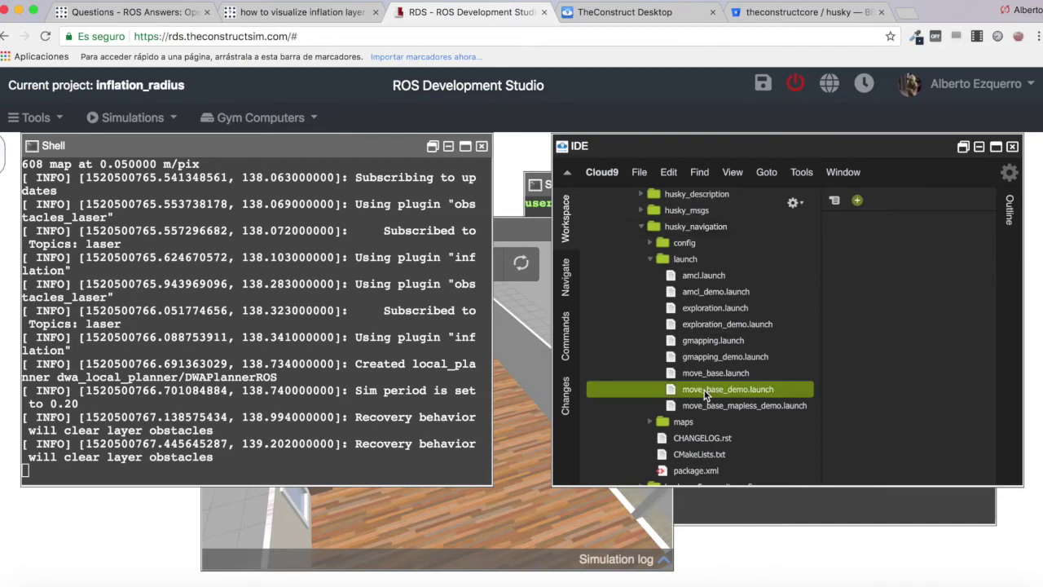
double_click(706, 392)
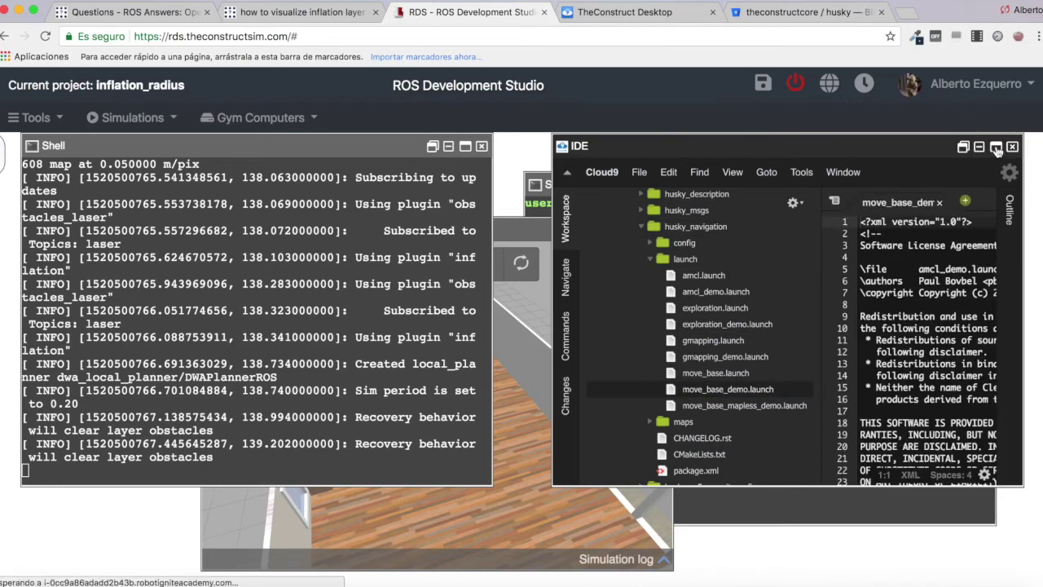
click(996, 147)
scroll(549, 472, down, 5)
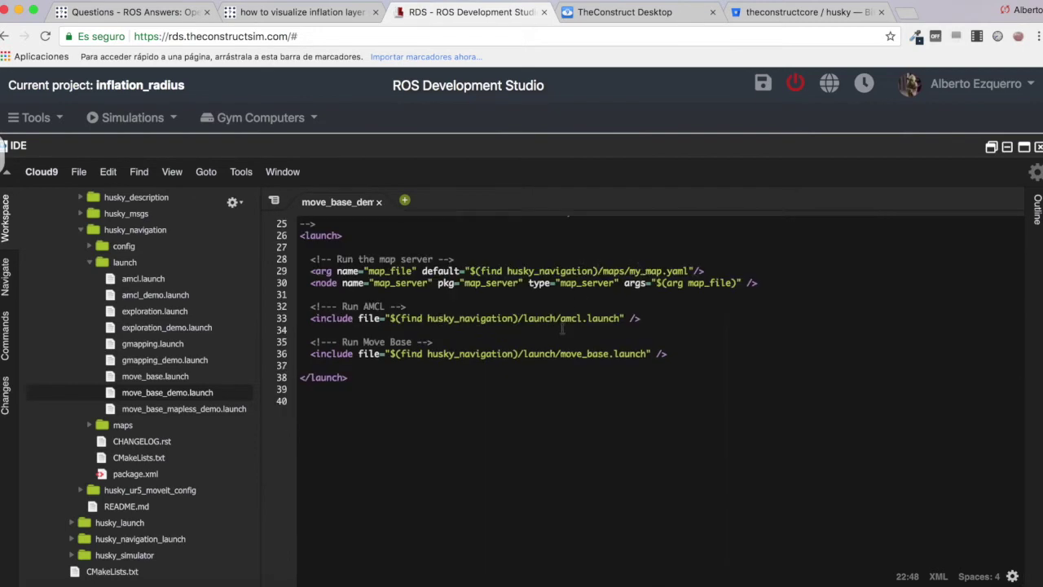
drag(562, 319, 603, 319)
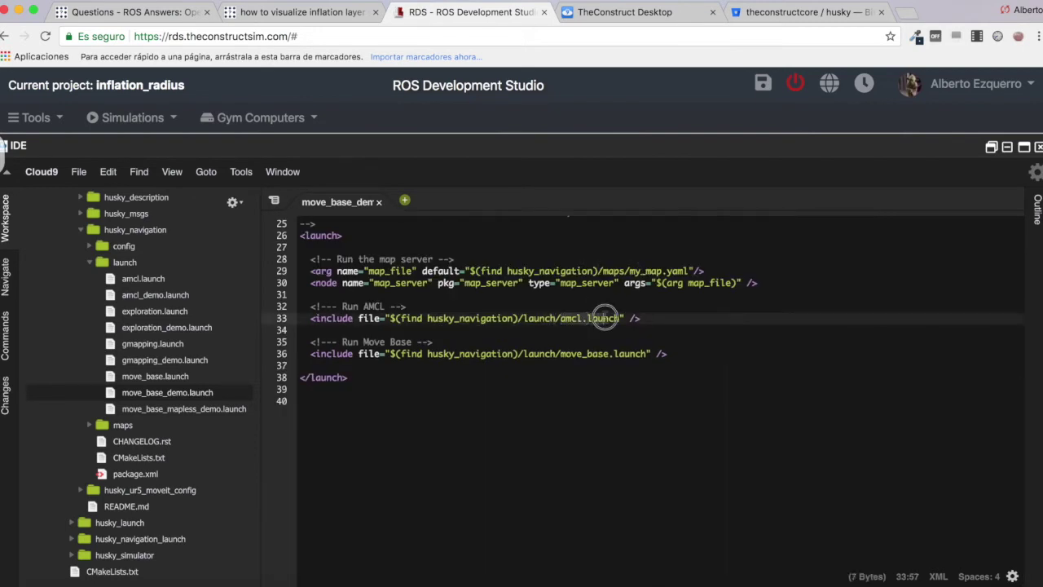
click(576, 355)
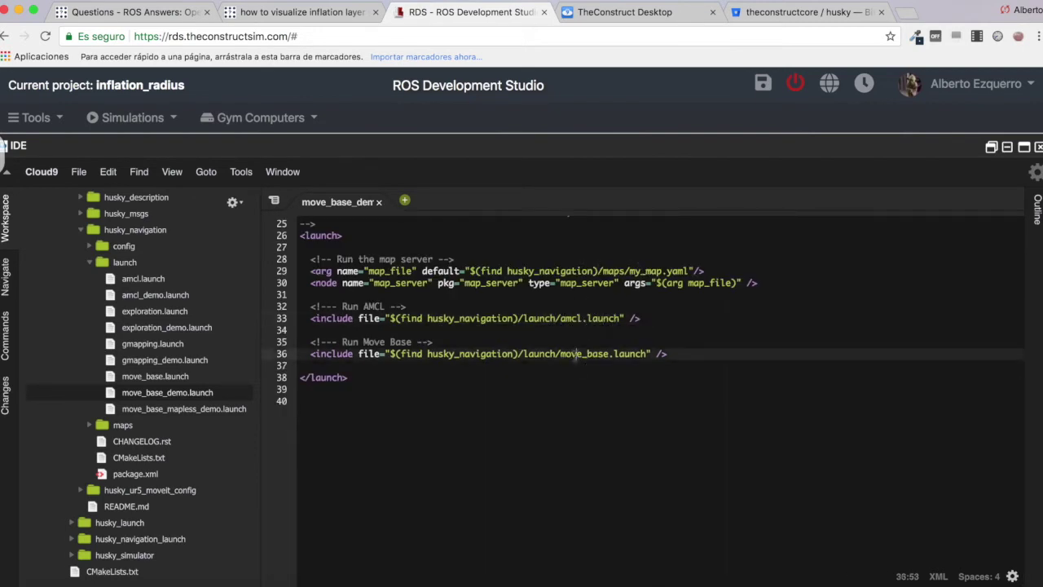
- Open move_base.launch, examine its planner and costmap parameters, and restore the IDE window to its smaller size
double_click(155, 376)
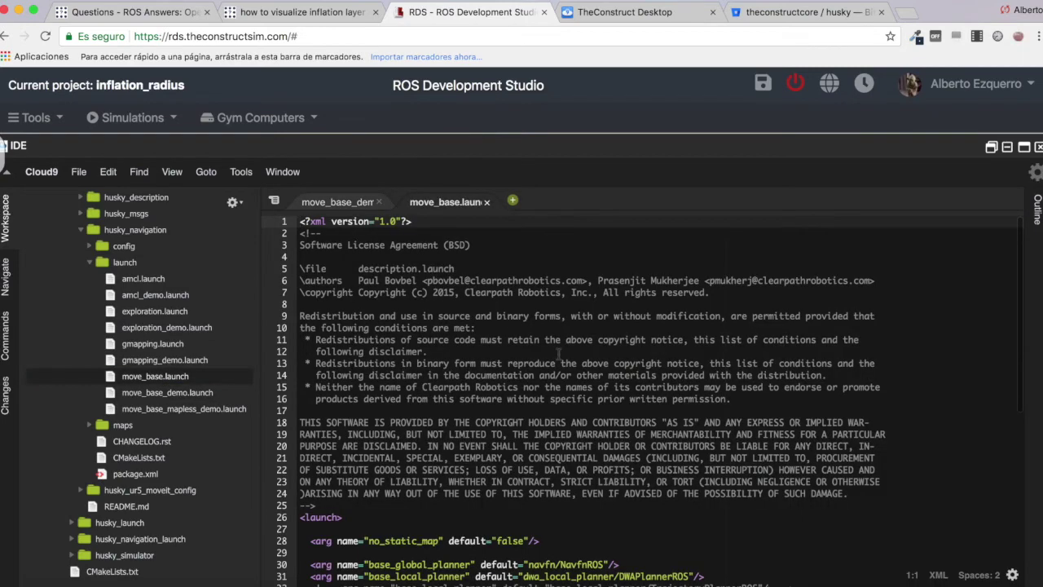
scroll(449, 326, down, 10)
scroll(449, 404, up, 2)
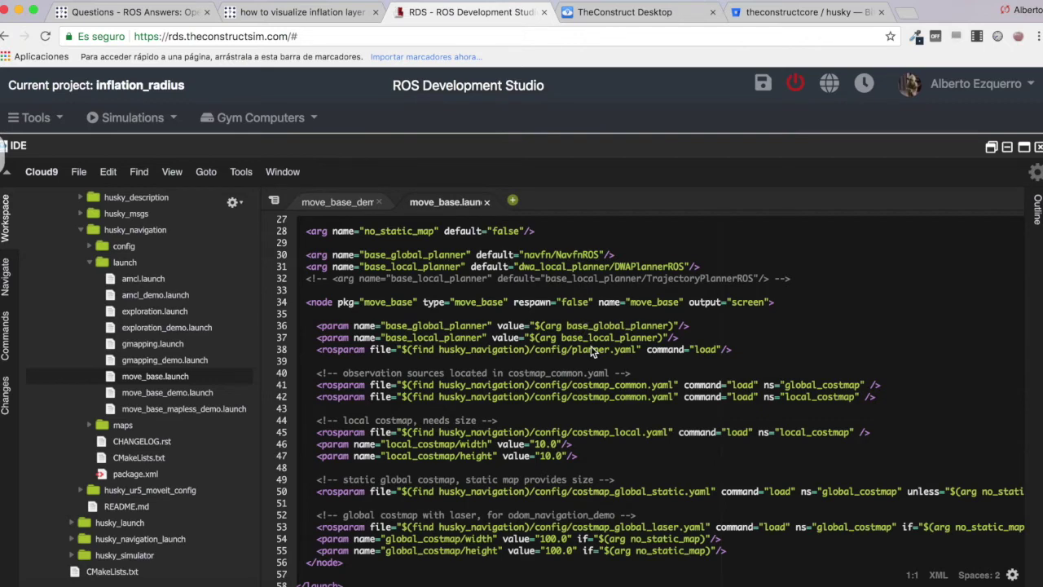
click(1025, 147)
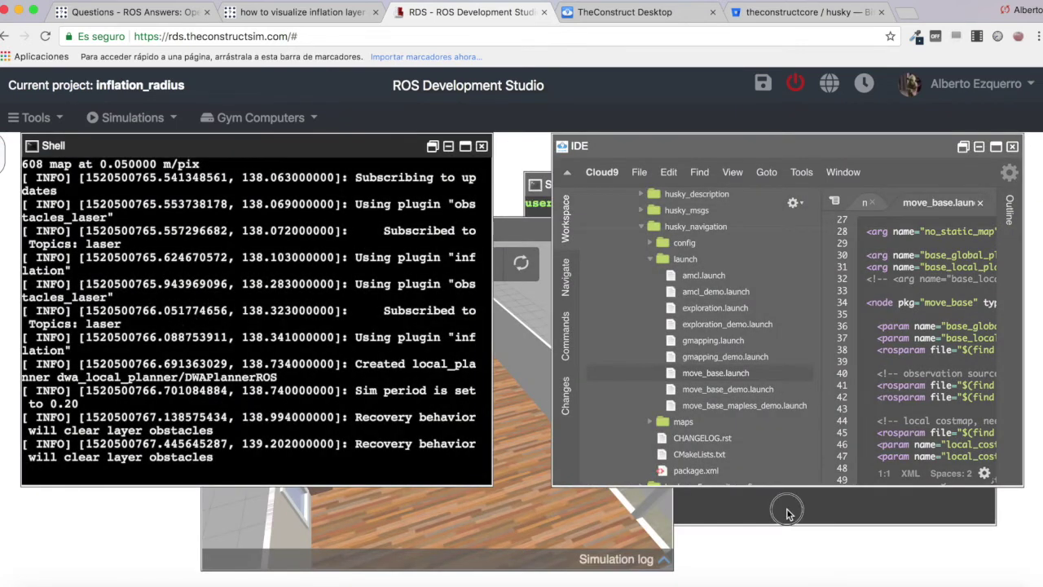
- Start RViz with rosrun rviz rviz in the idle Shell
click(788, 512)
key(Return)
text(rosrun  rviz rviz)
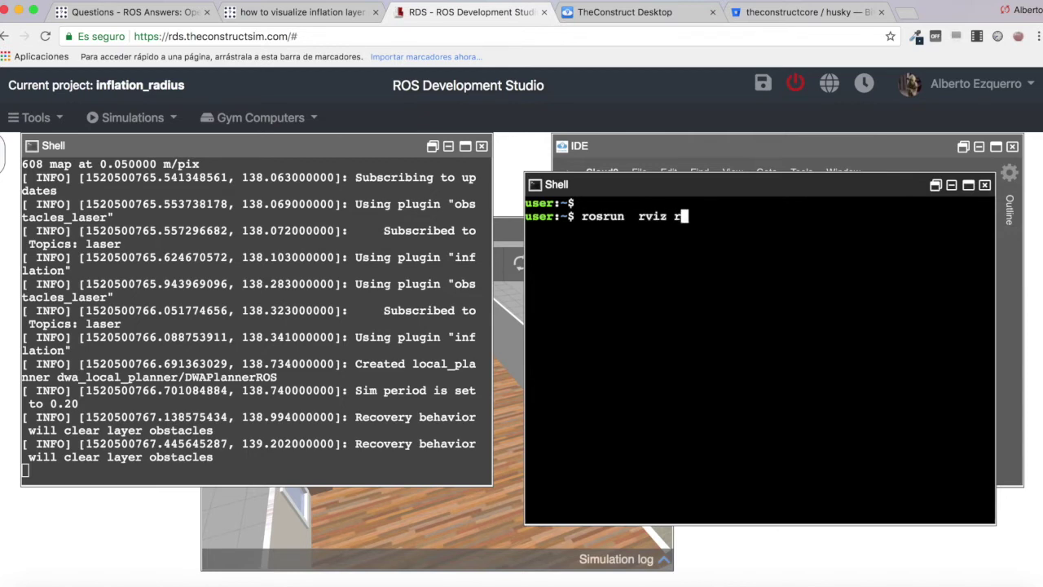
key(Return)
- Switch to TheConstruct Desktop, close the Bitbucket husky page, and maximize the RViz window
click(620, 13)
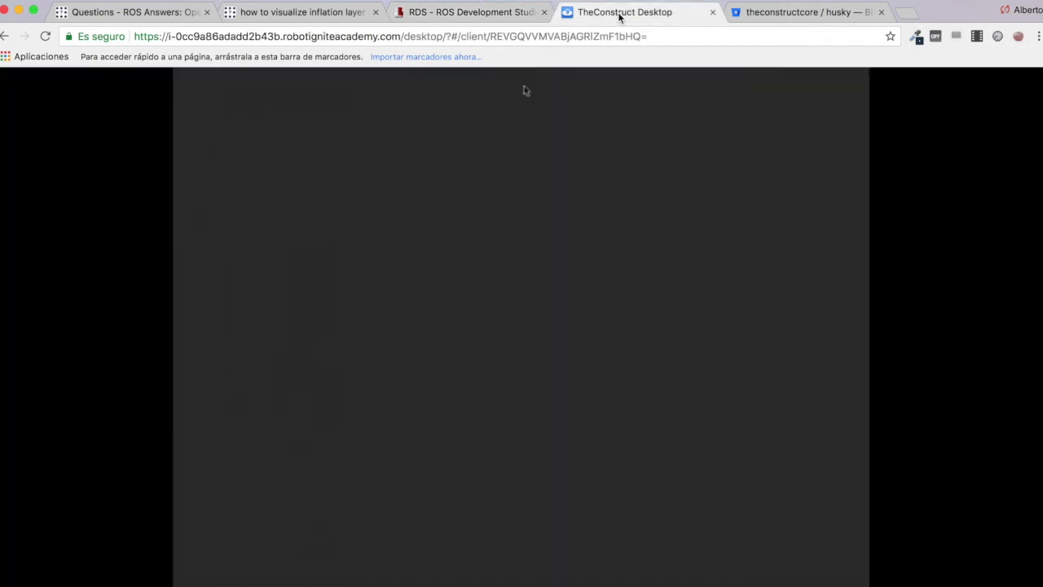
click(882, 12)
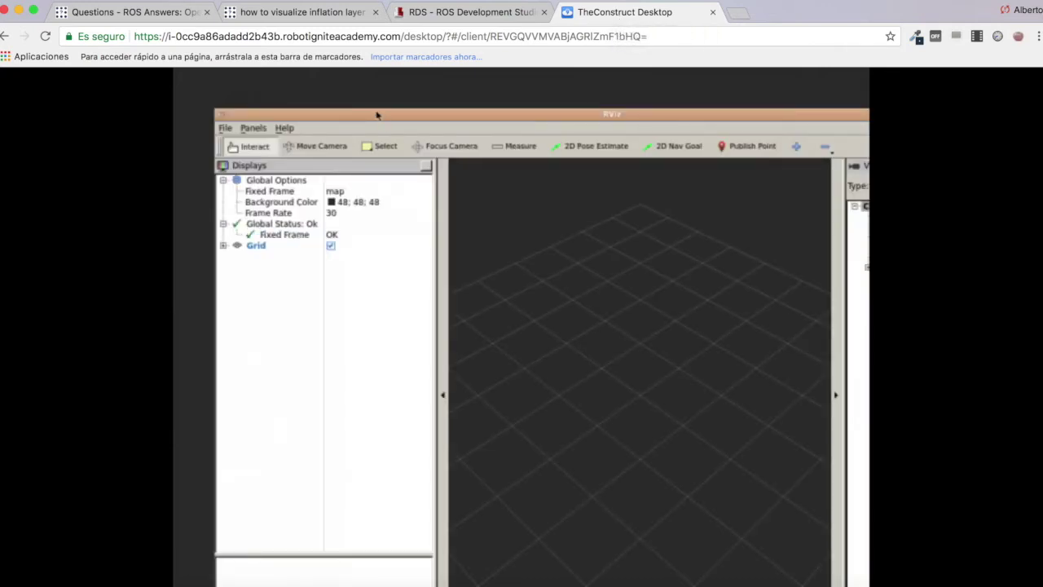
double_click(376, 114)
click(675, 320)
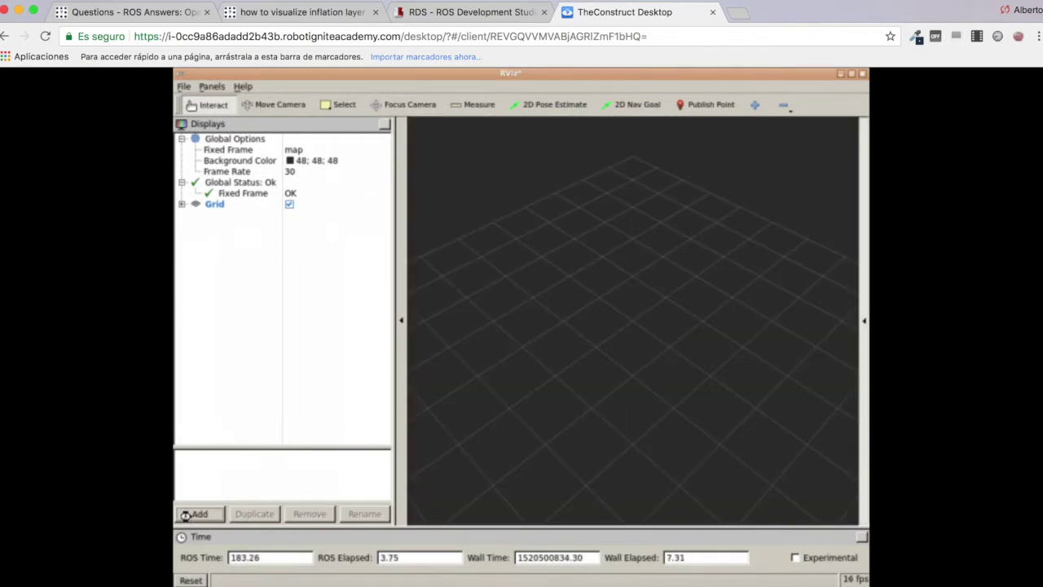
- Add a RobotModel display to RViz from the rviz display types
click(196, 513)
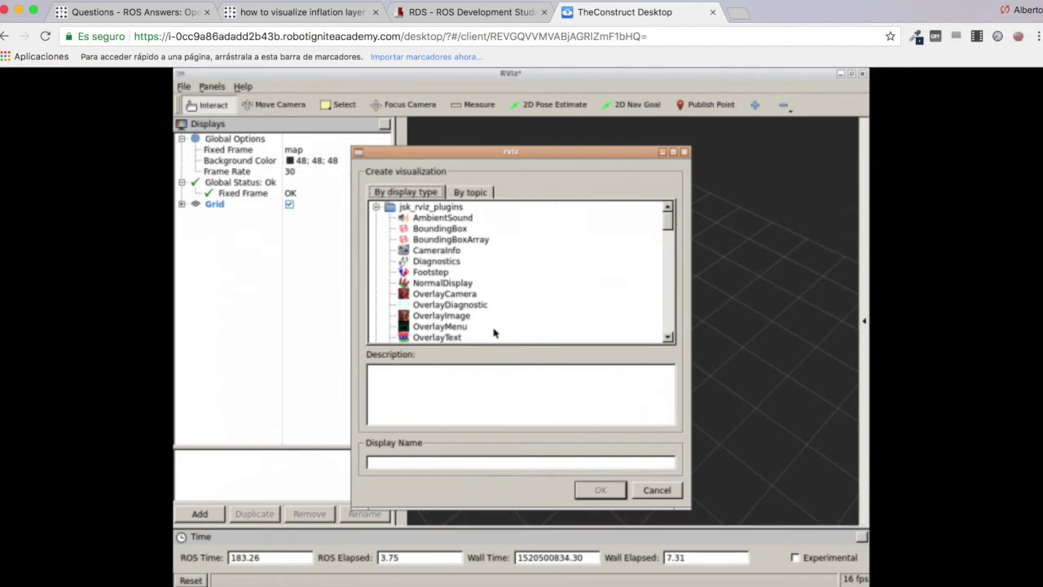
scroll(494, 333, down, 6)
scroll(465, 283, down, 8)
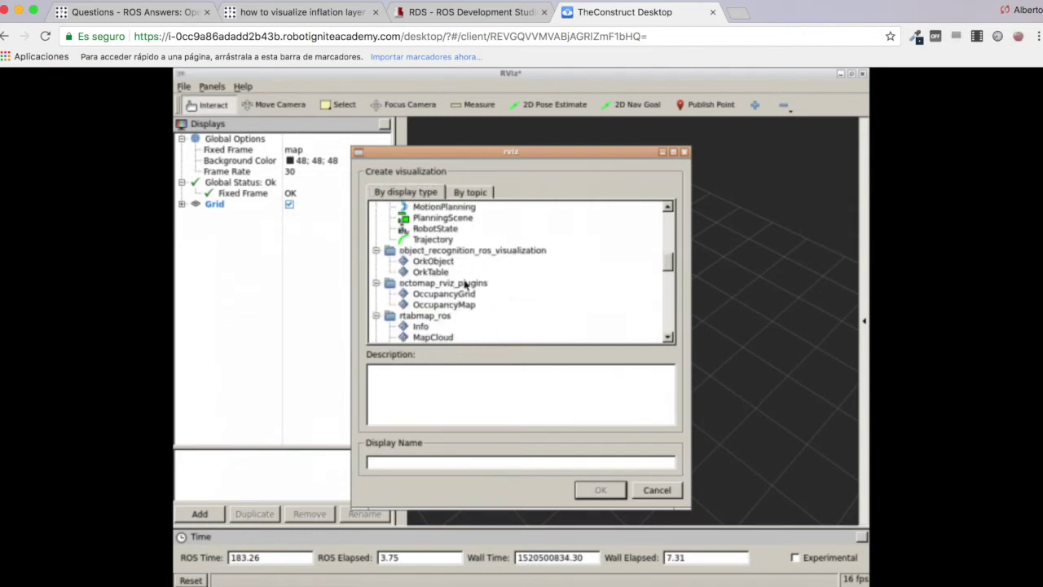
scroll(465, 283, down, 3)
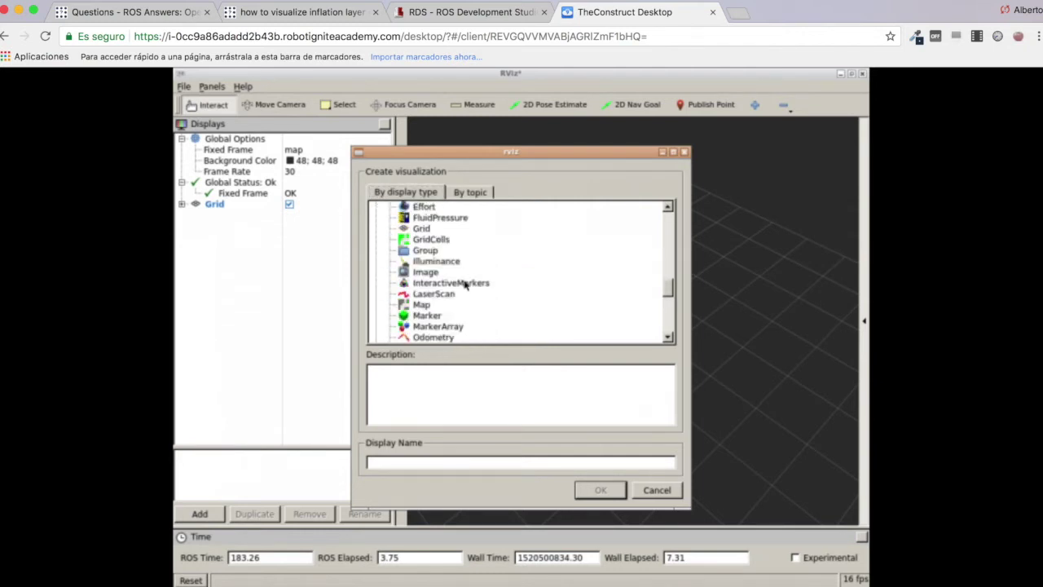
scroll(466, 283, down, 3)
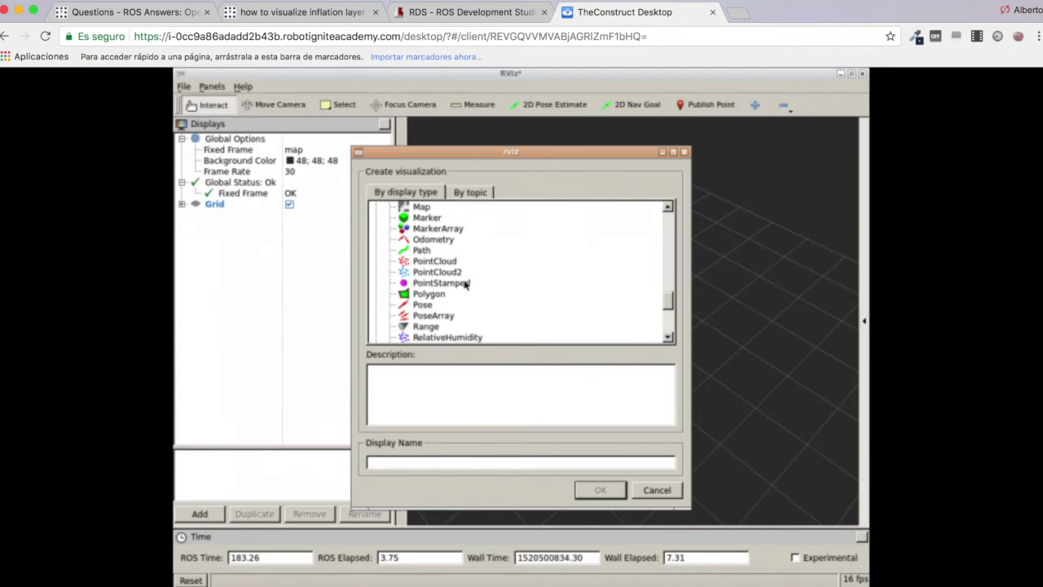
scroll(465, 282, down, 2)
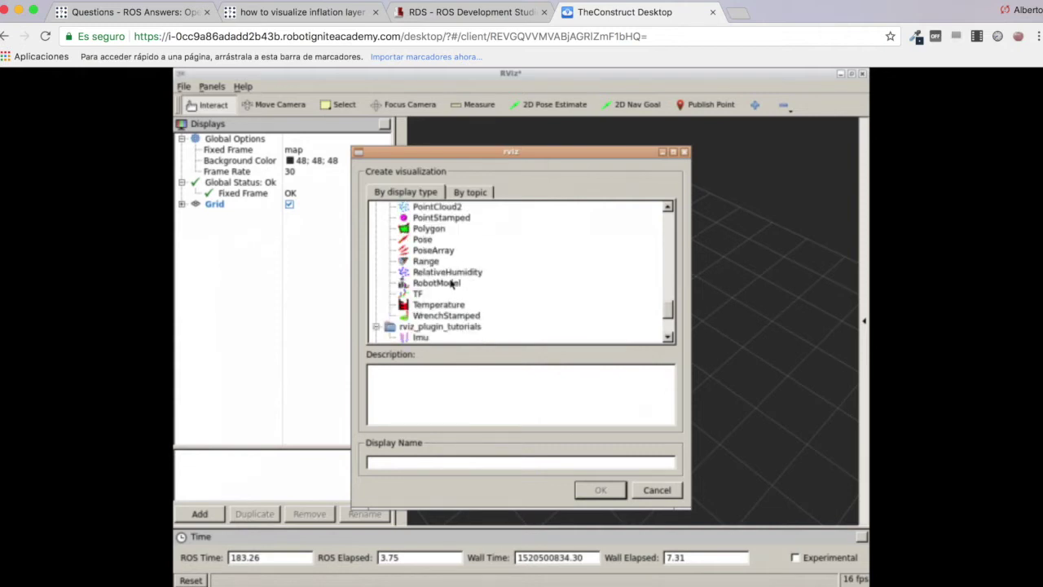
double_click(448, 282)
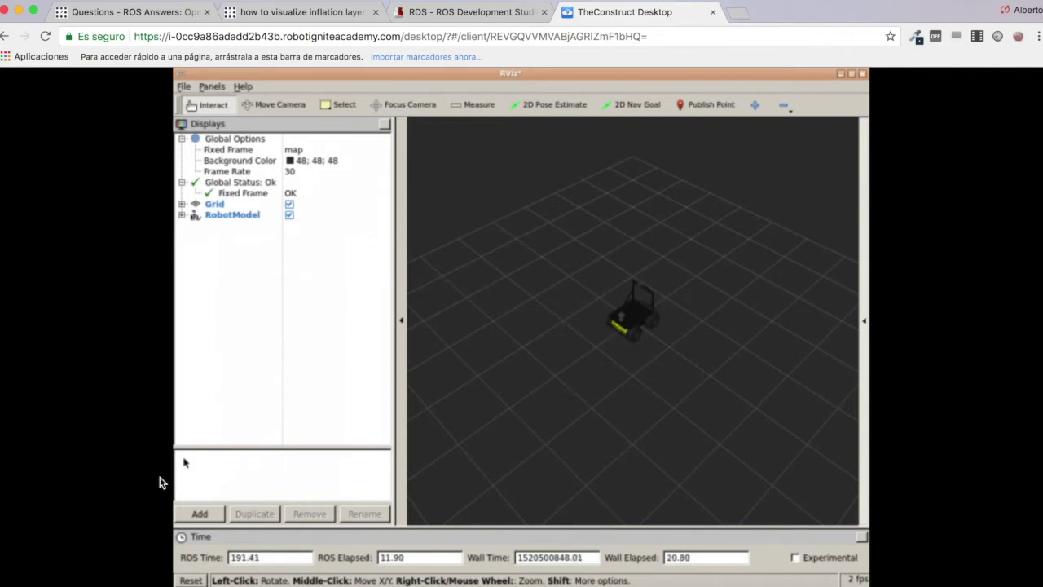
- Add a Map display to RViz from the rviz display types
click(200, 513)
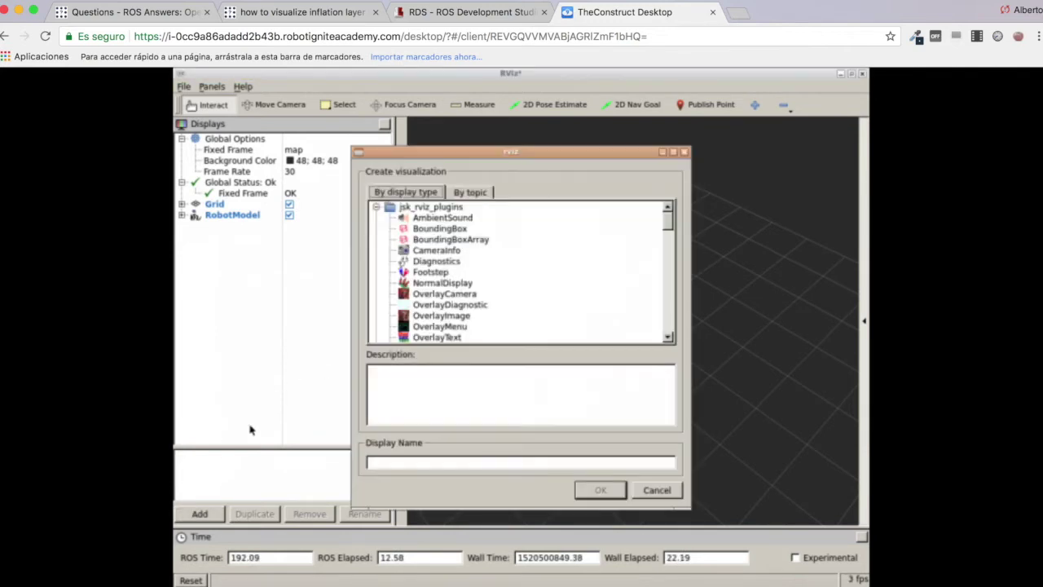
scroll(411, 261, down, 12)
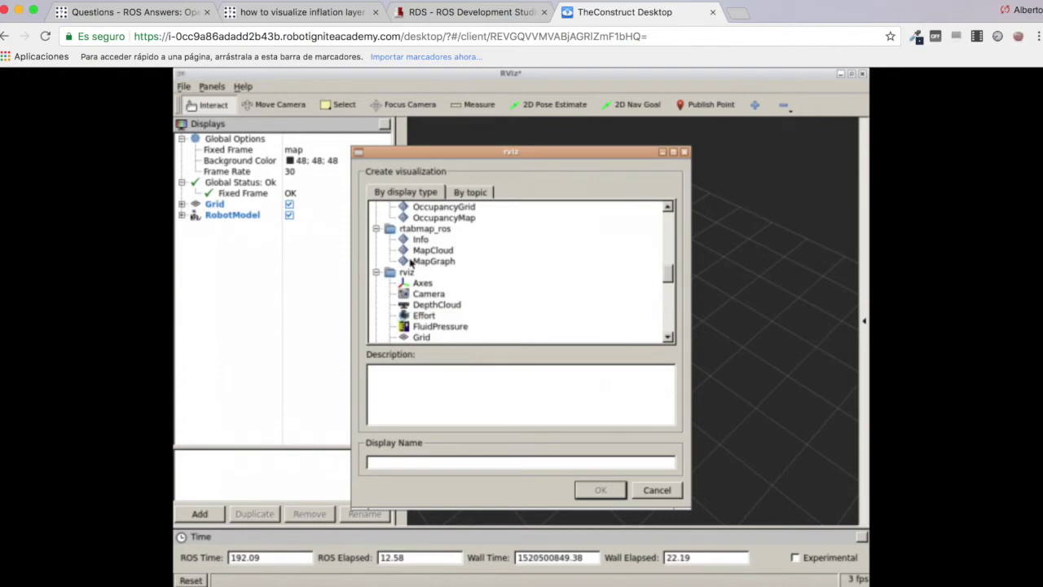
scroll(411, 260, down, 3)
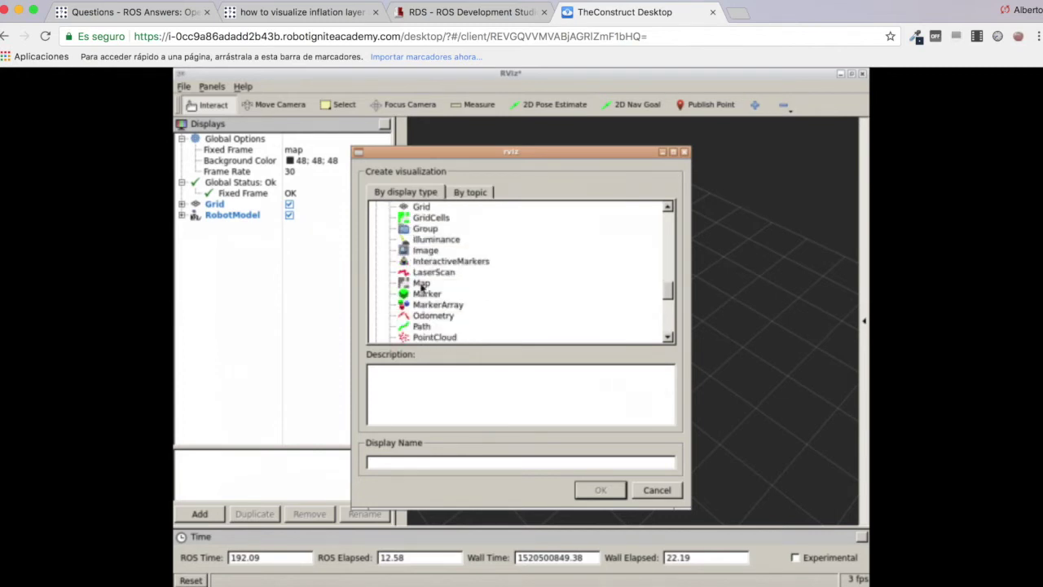
click(422, 284)
double_click(424, 283)
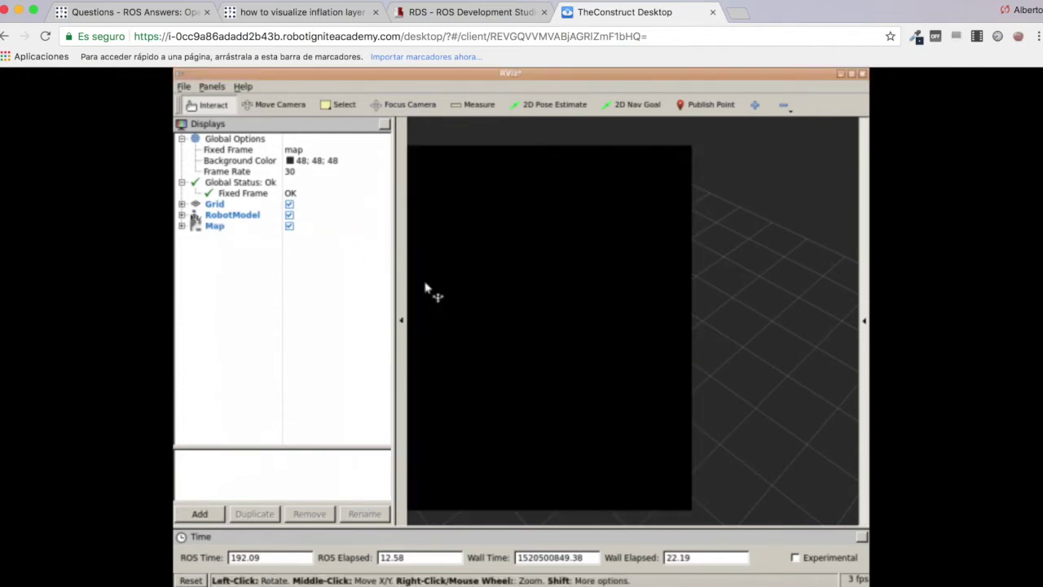
- Expand the Map display, widen the Displays area, and set the Map topic to /move_base/global_costmap/costmap
click(181, 227)
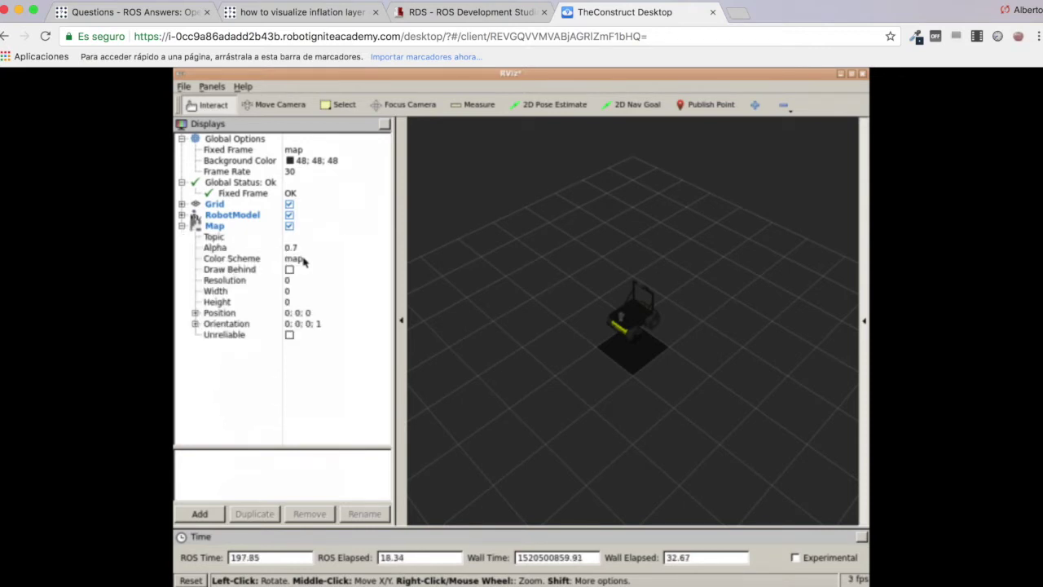
click(297, 238)
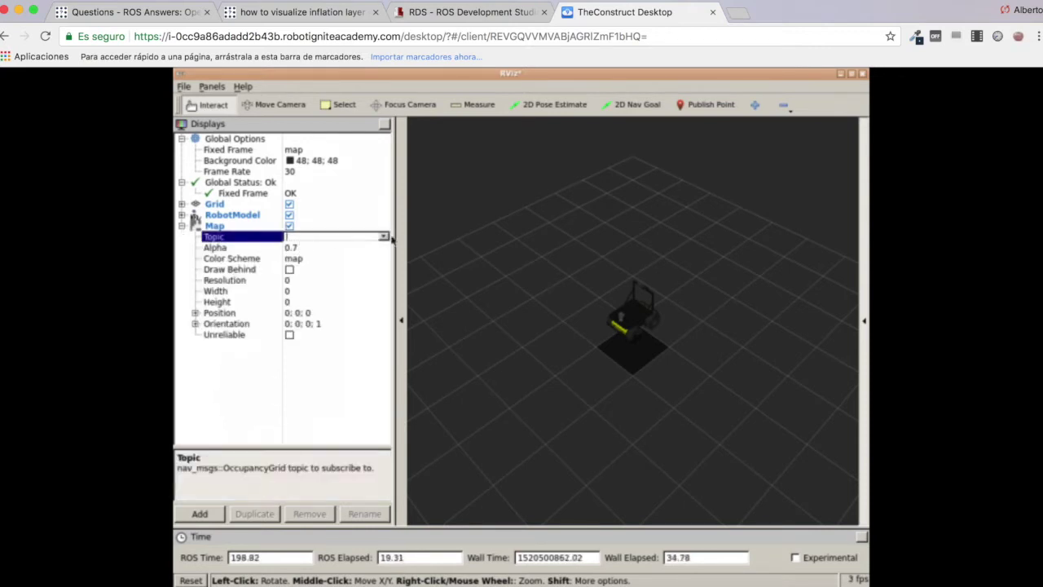
drag(393, 237, 477, 234)
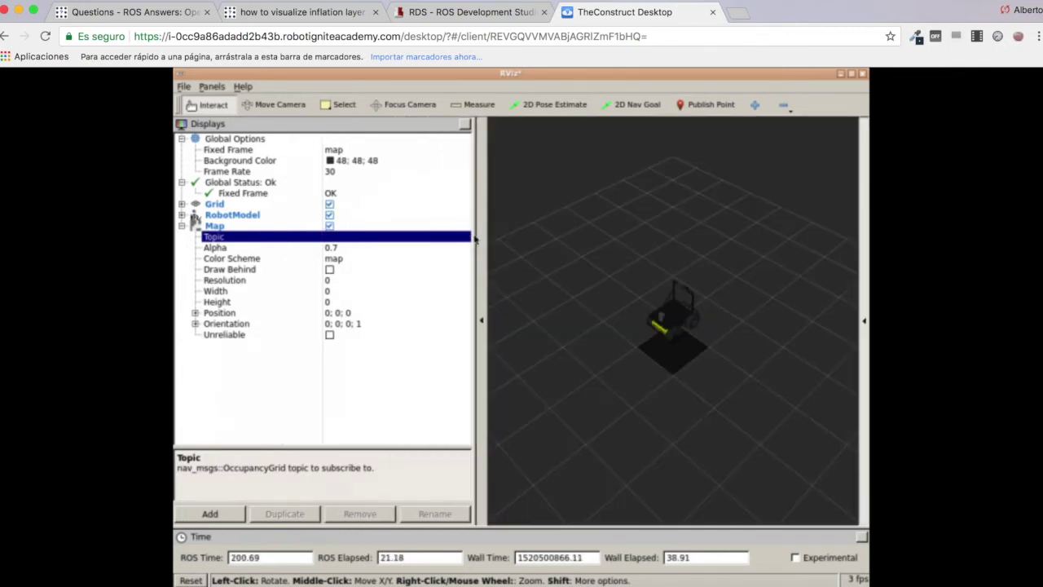
click(432, 238)
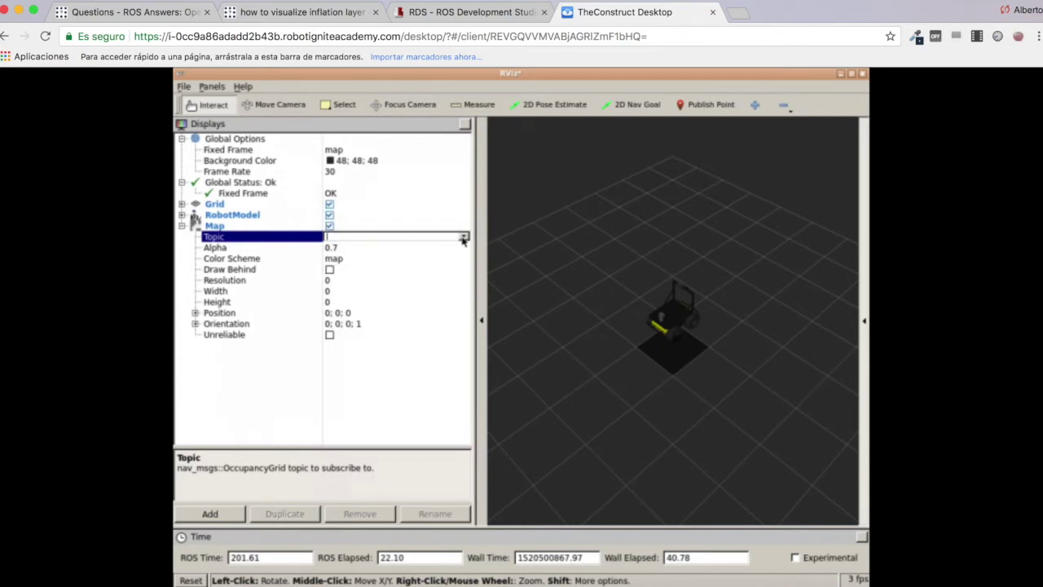
click(464, 237)
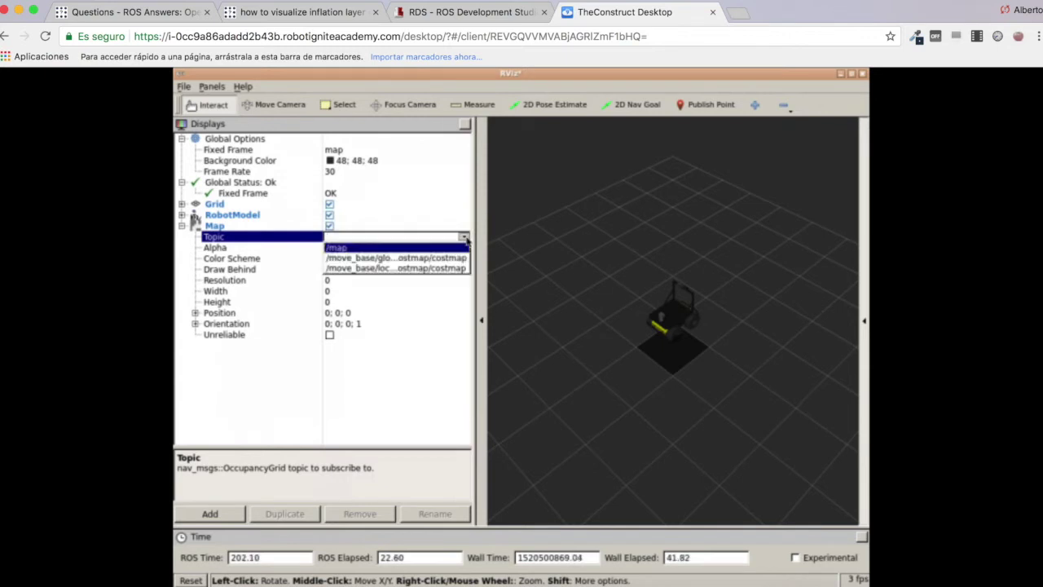
click(410, 259)
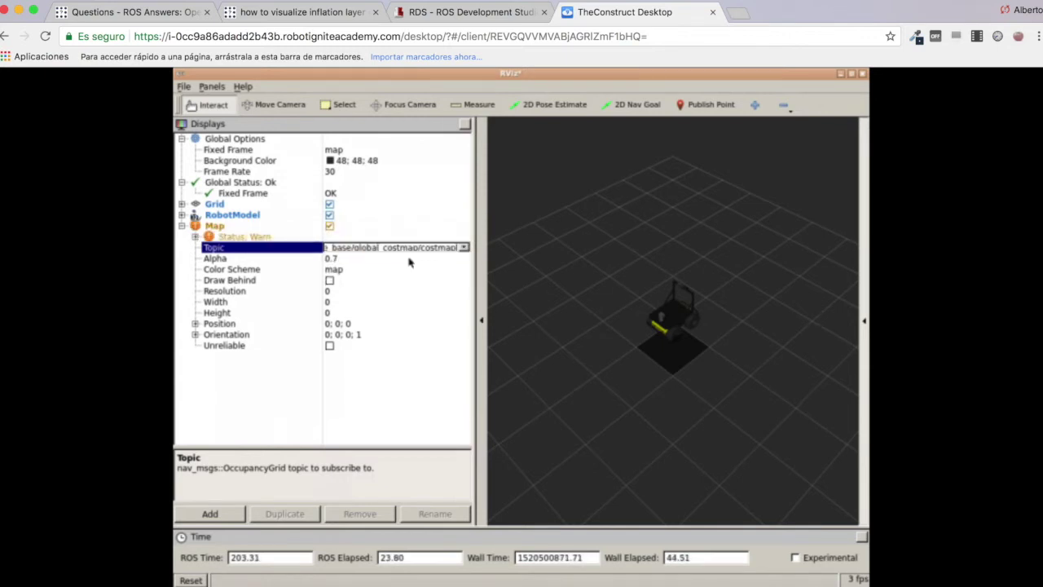
- Set the Map display's Color Scheme to costmap and narrow the Displays area again
click(345, 271)
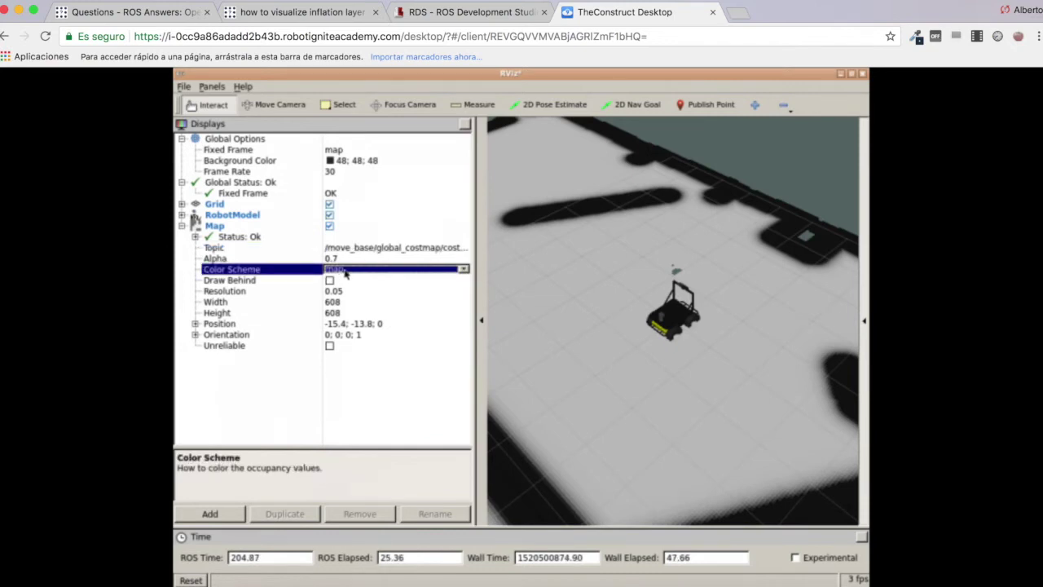
click(462, 272)
click(462, 272)
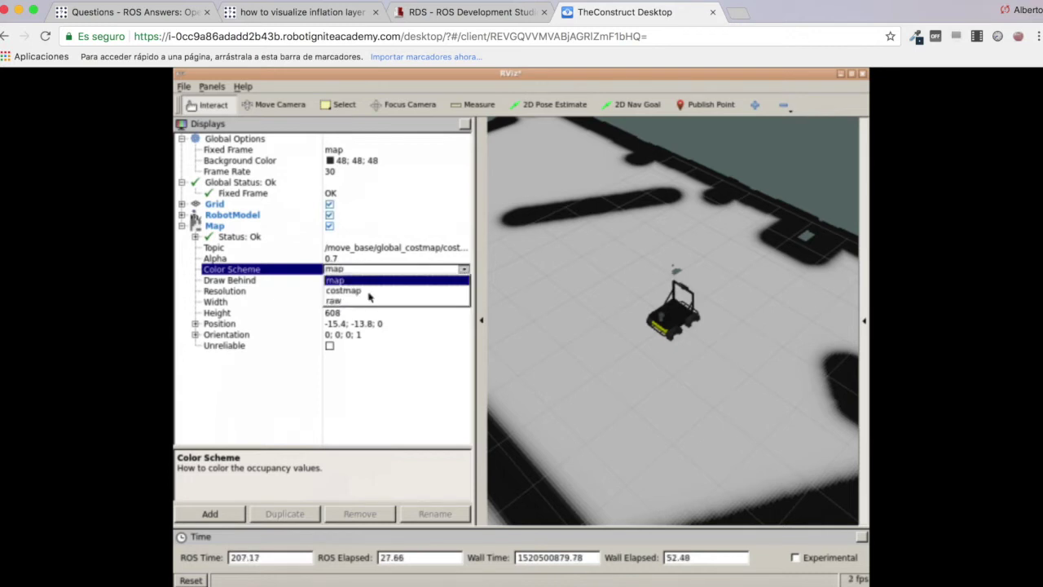
click(366, 291)
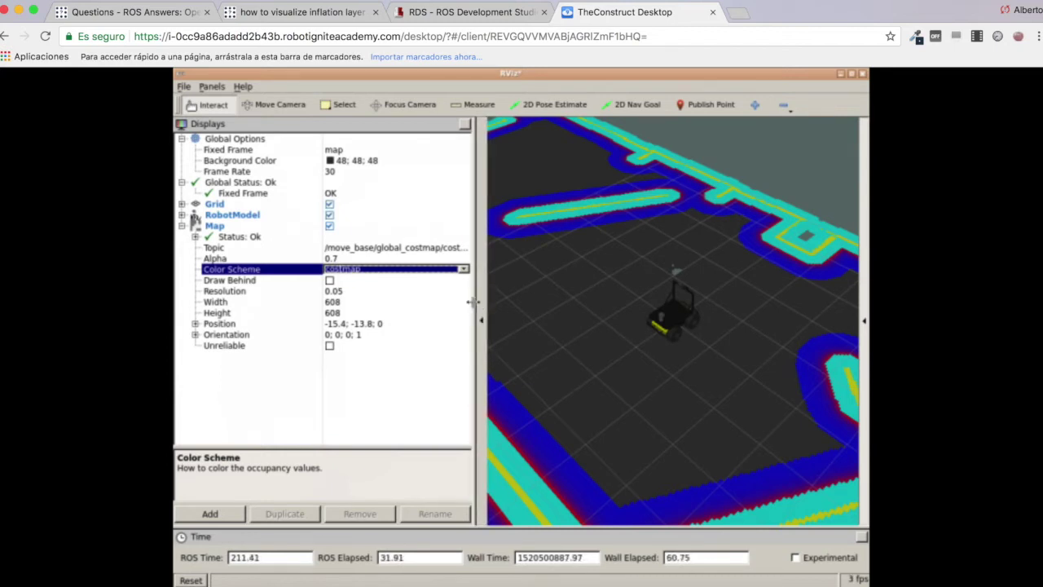
drag(472, 302, 383, 310)
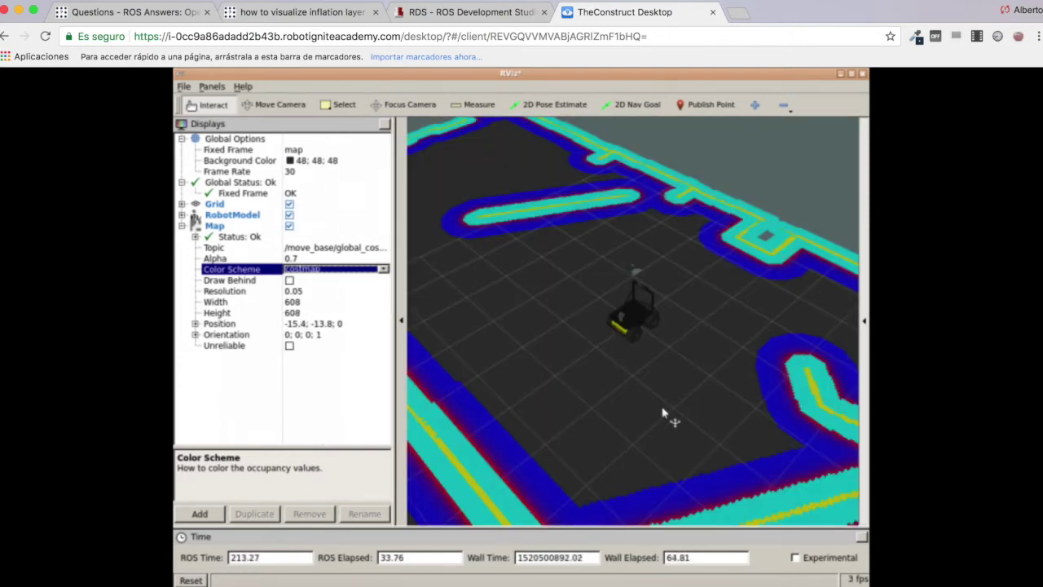
scroll(663, 414, down, 5)
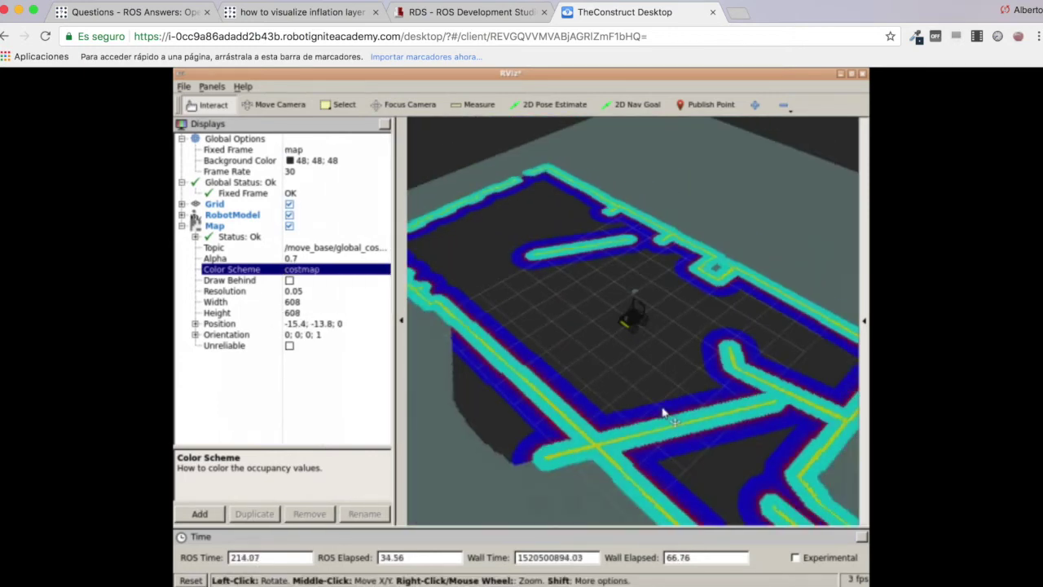
scroll(662, 414, down, 2)
scroll(663, 415, down, 2)
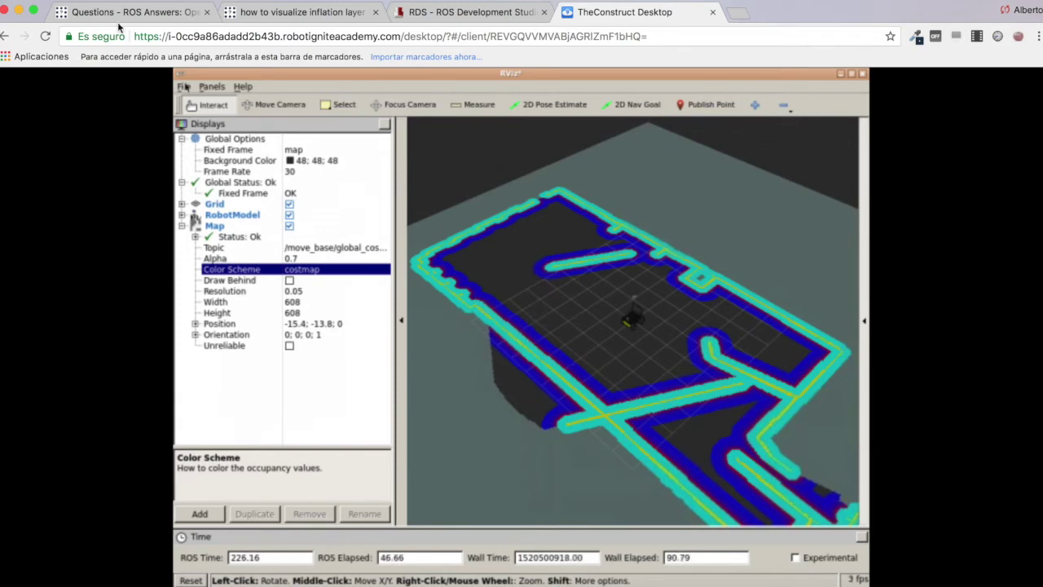
- Examine the ROS Navigation Basics costmap picture in the ros inflation radius image search, and return to TheConstruct Desktop
click(245, 13)
click(266, 355)
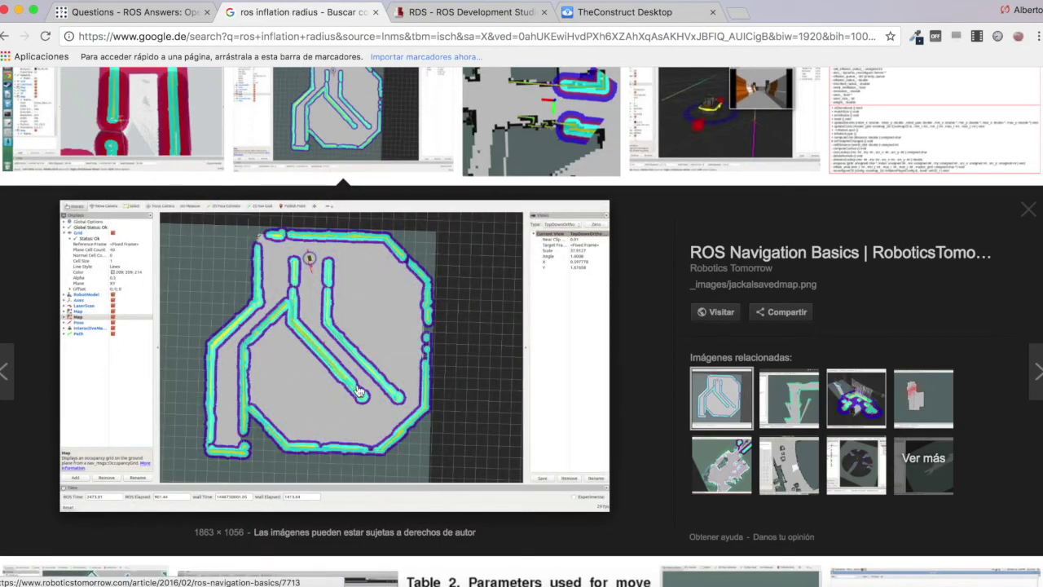
click(610, 13)
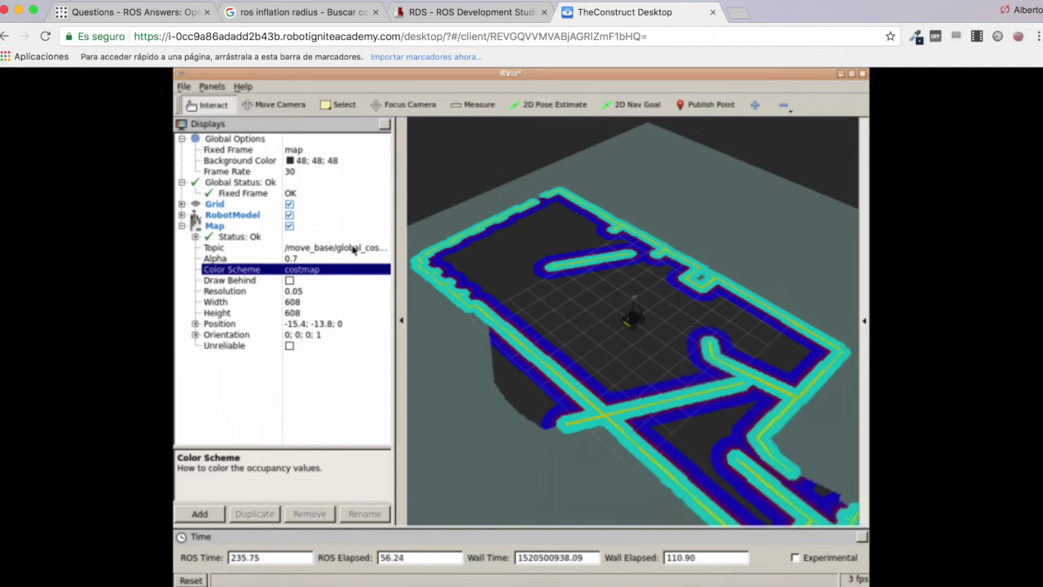
- Switch the Map display's topic to /move_base/local_costmap/costmap
click(353, 248)
click(383, 249)
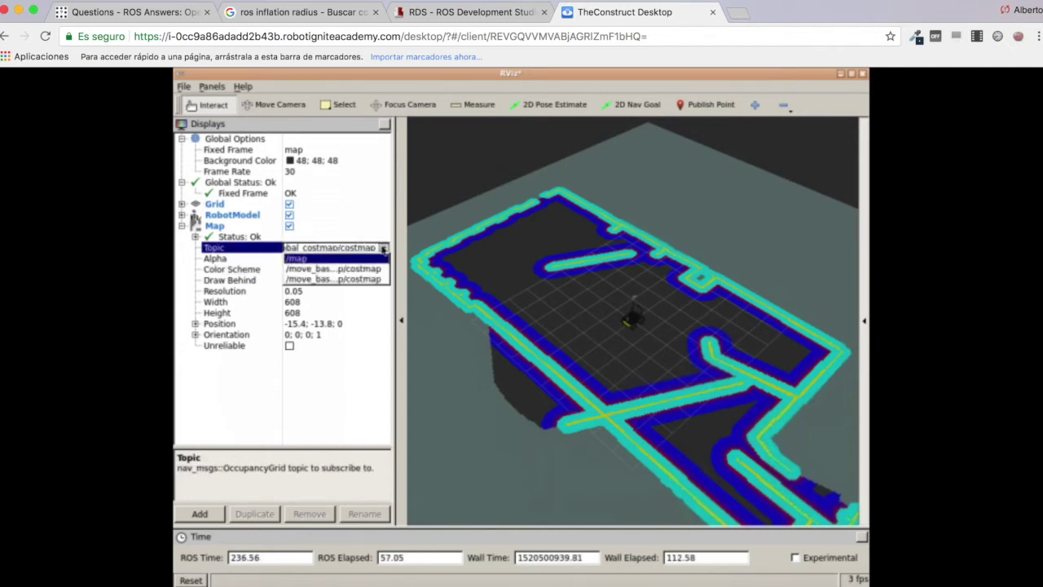
click(330, 276)
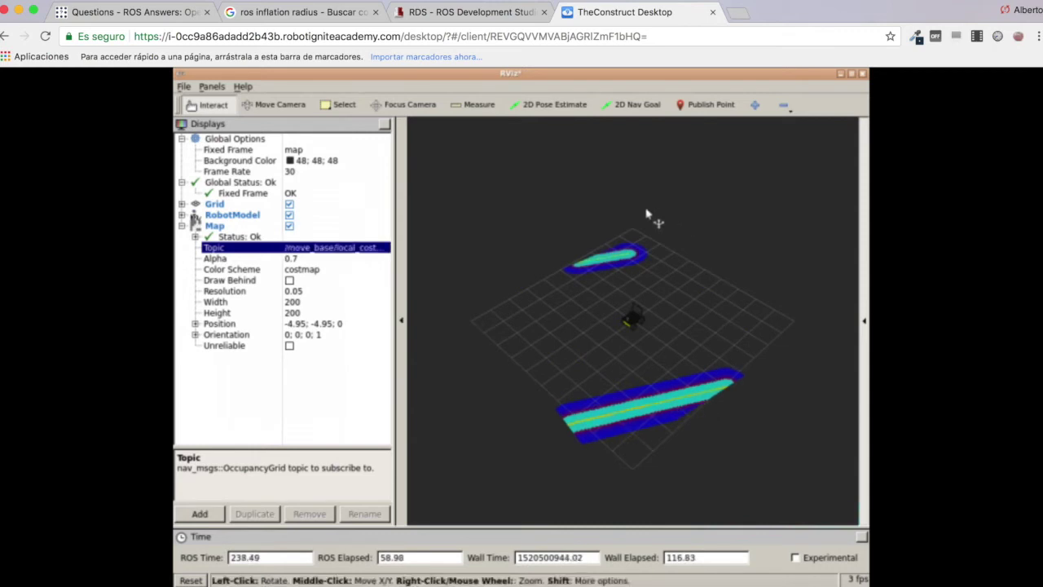
- Switch the Map display's topic back to /move_base/global_costmap/costmap and keep the costmap color scheme
click(354, 254)
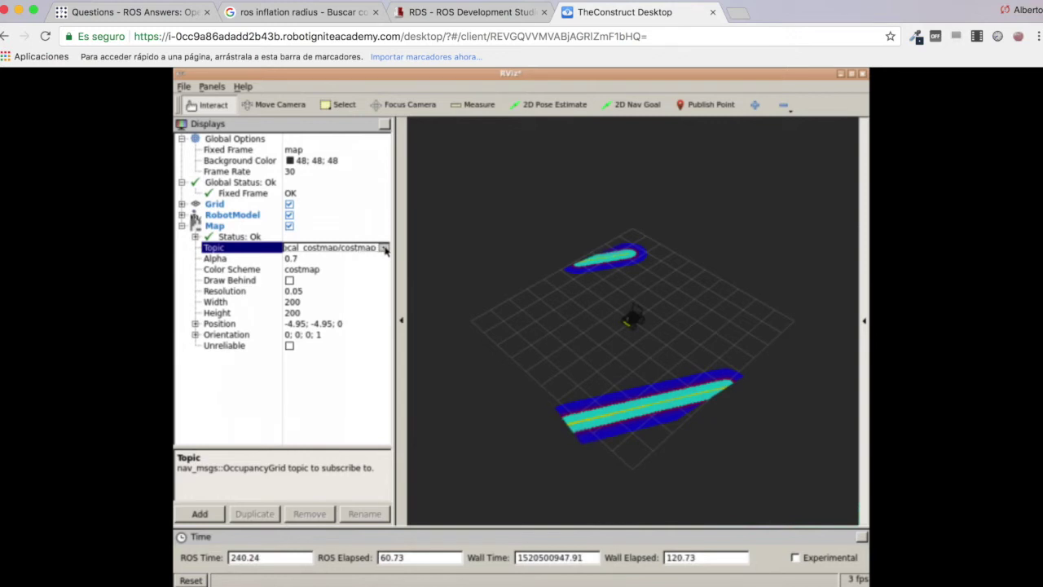
click(384, 248)
click(333, 270)
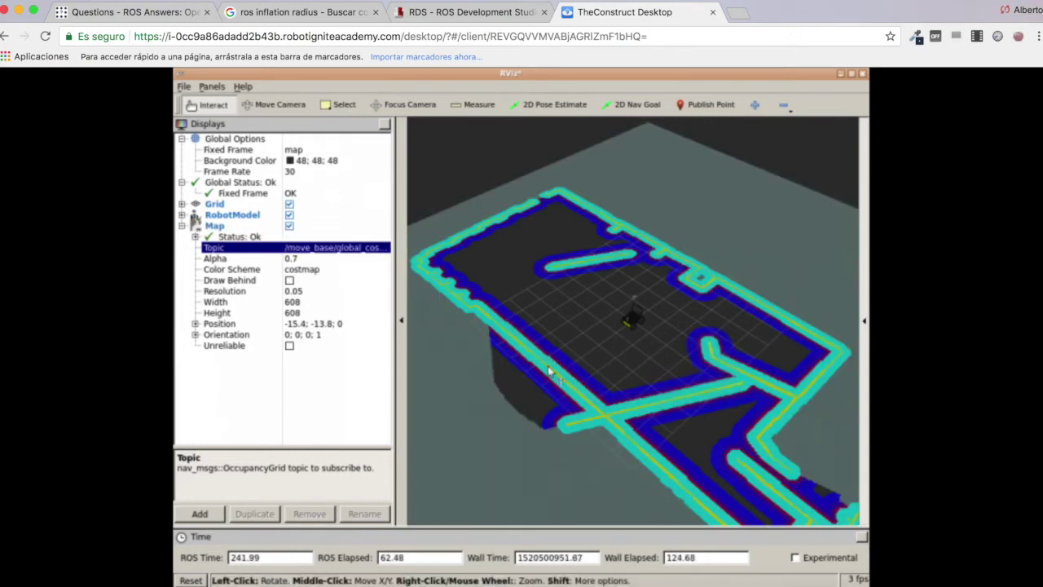
click(323, 271)
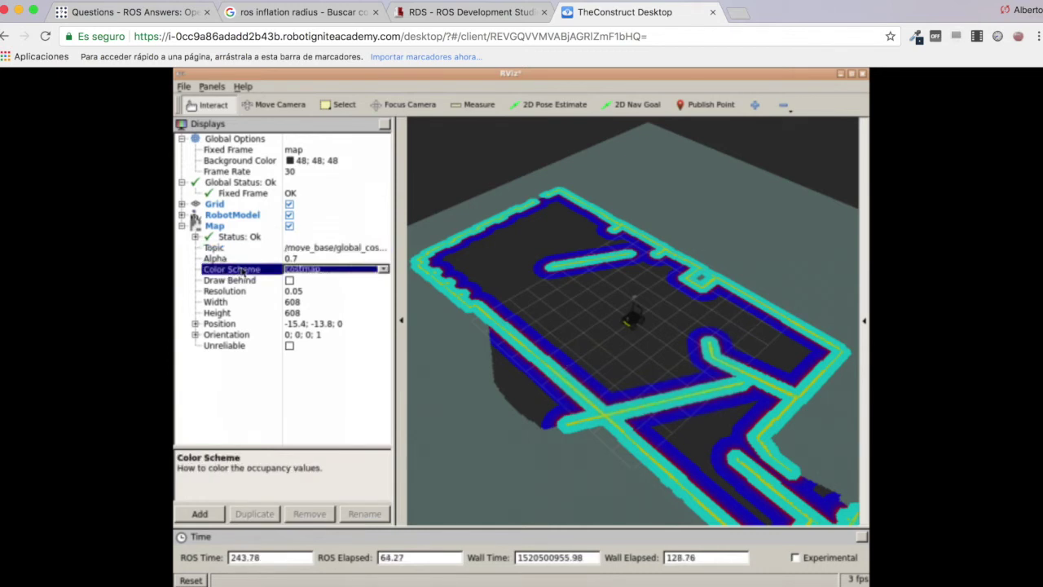
click(562, 413)
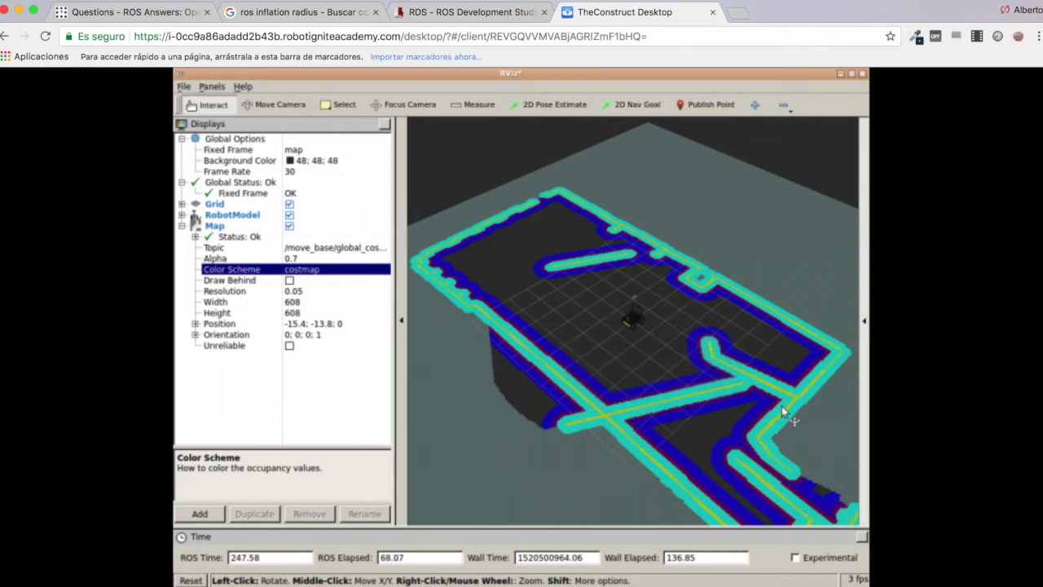
- Switch to ROS Development Studio and terminate the running navigation launch and RViz in their Shells
click(499, 13)
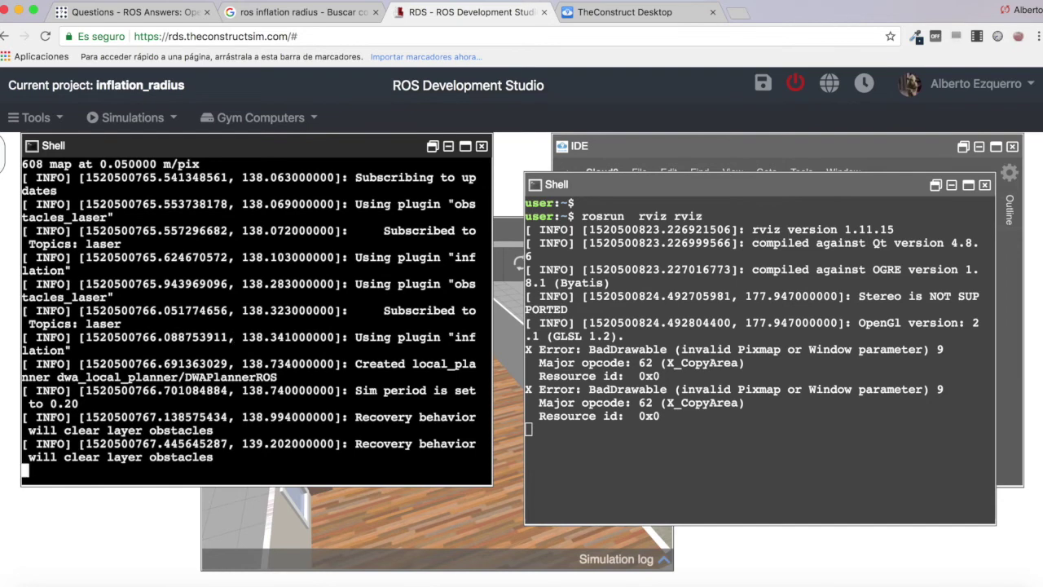
key(ctrl+c)
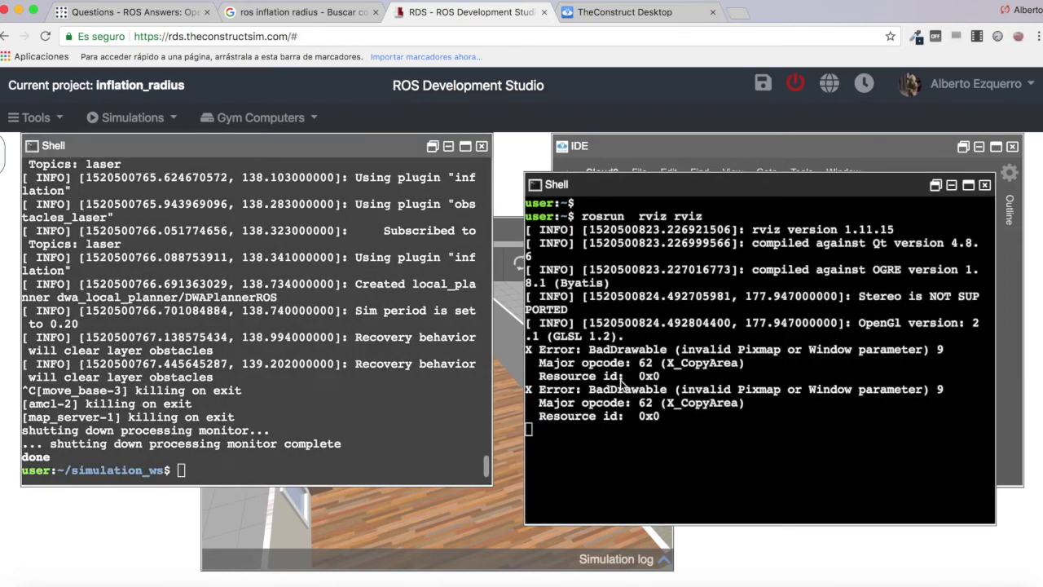
click(615, 20)
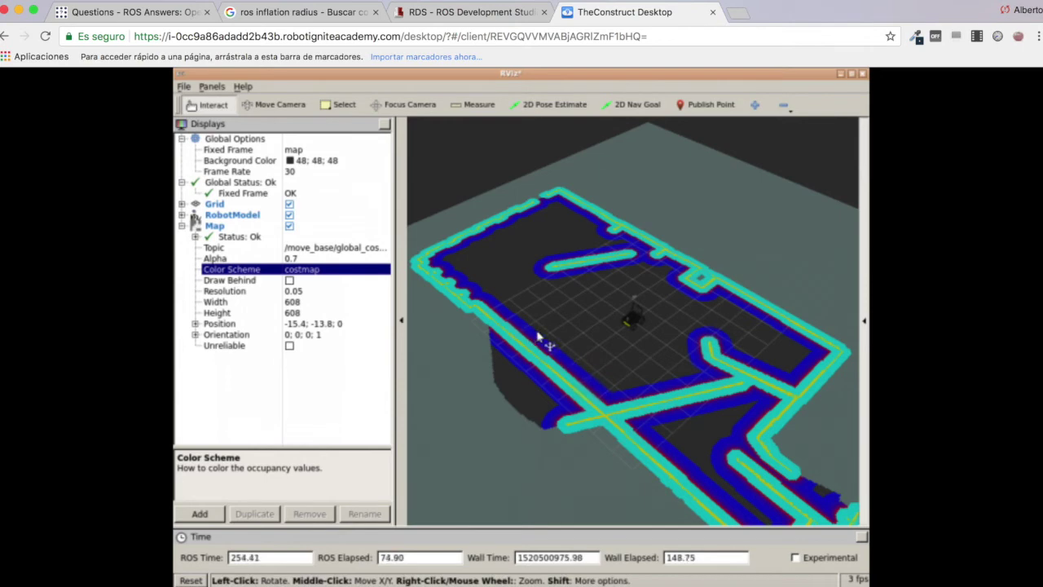
click(460, 12)
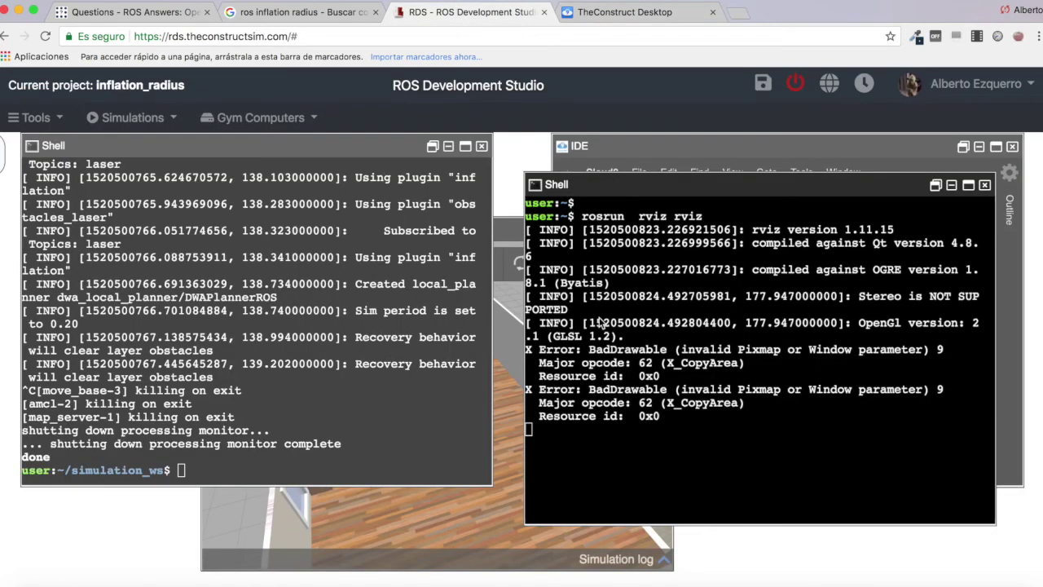
key(ctrl+c)
- Maximize the IDE and examine the costmap parameter files and the no_static_map argument in move_base.launch
click(664, 153)
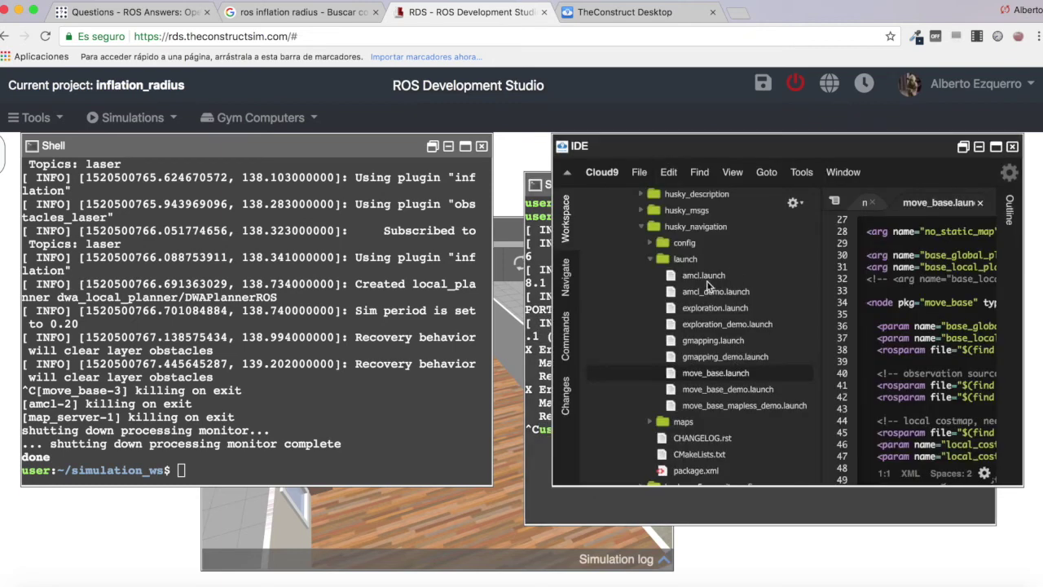
click(996, 146)
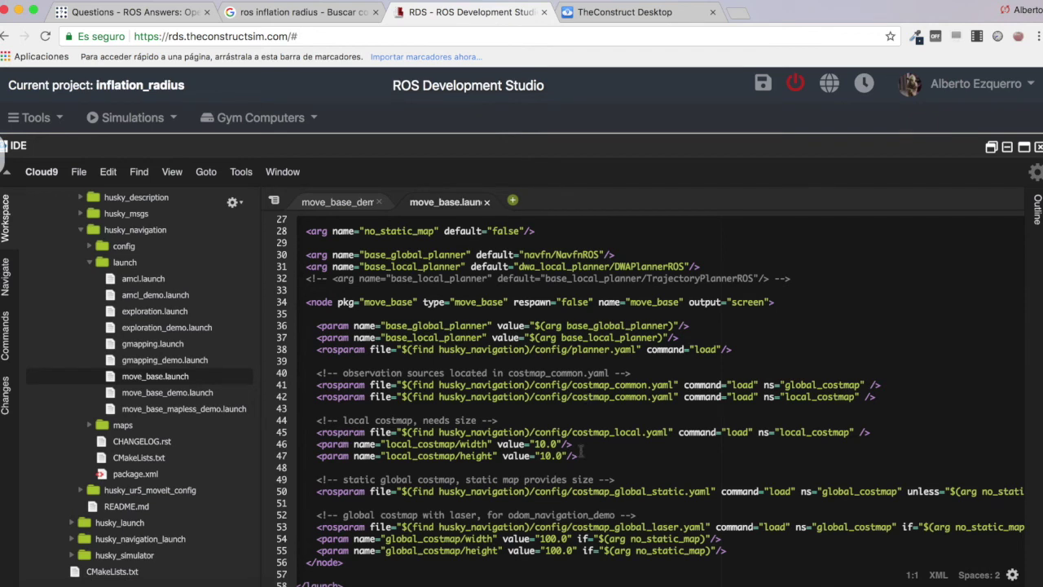
scroll(497, 461, down, 3)
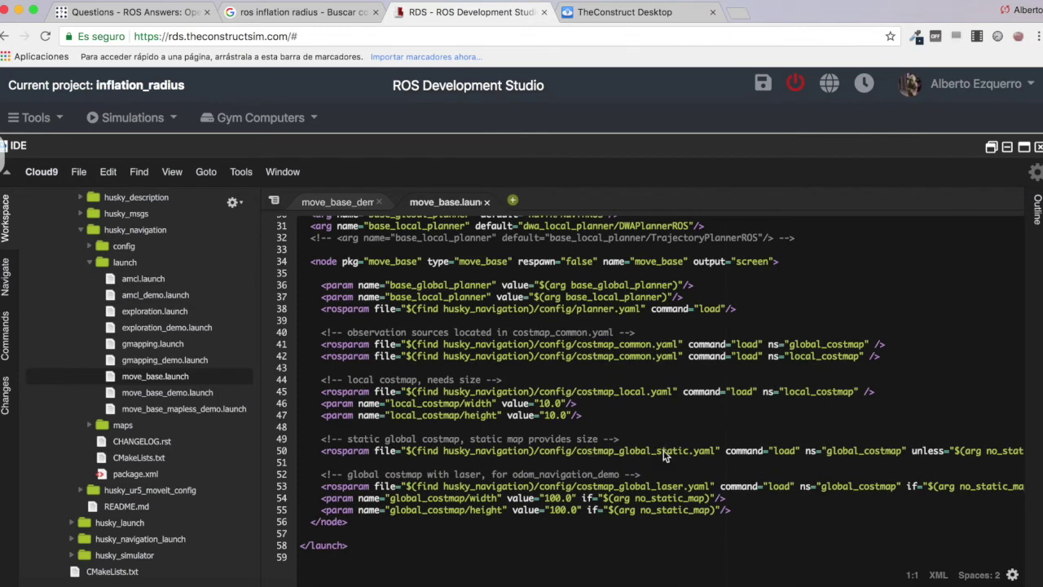
scroll(664, 455, right, 1)
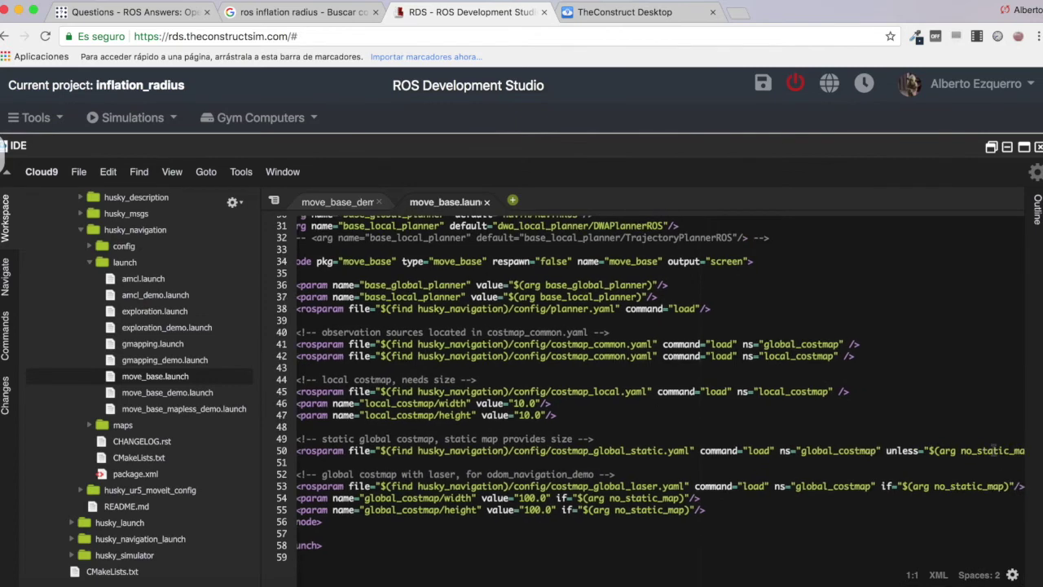
scroll(594, 389, up, 5)
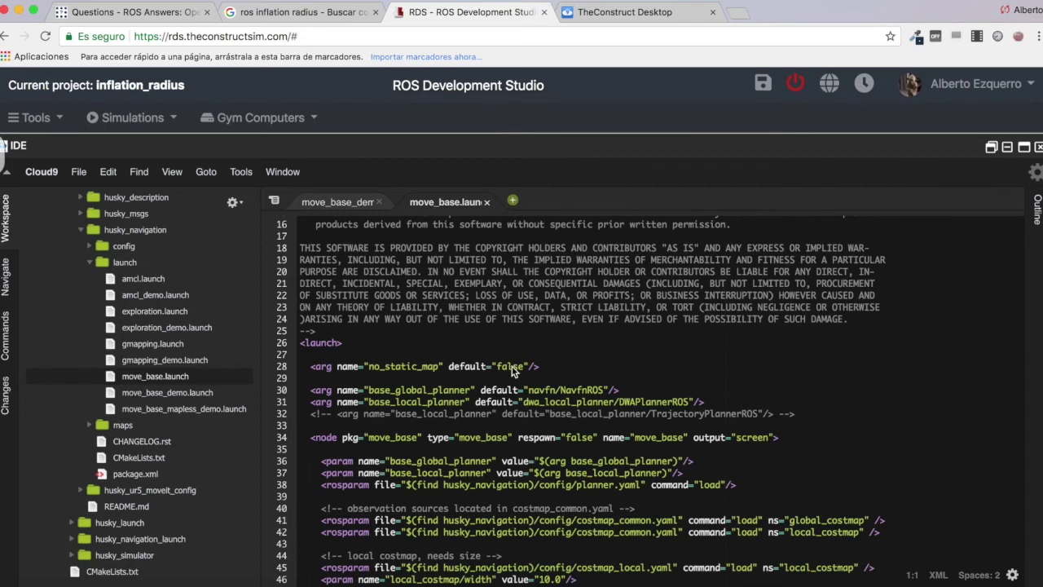
scroll(514, 371, down, 5)
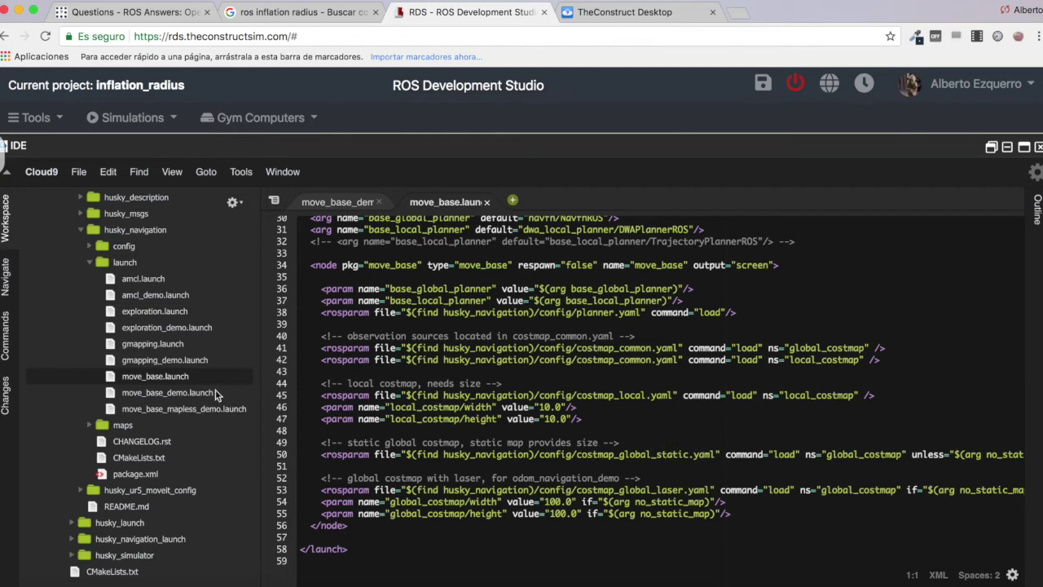
- Open costmap_global_static.yaml from husky_navigation's config folder and select the inflation plugin name
click(90, 246)
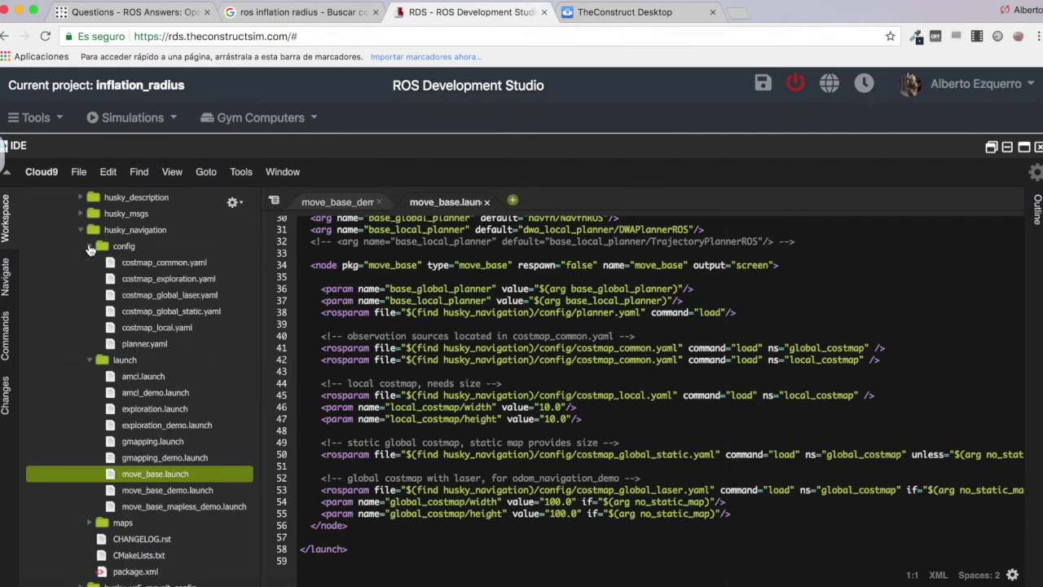
double_click(163, 312)
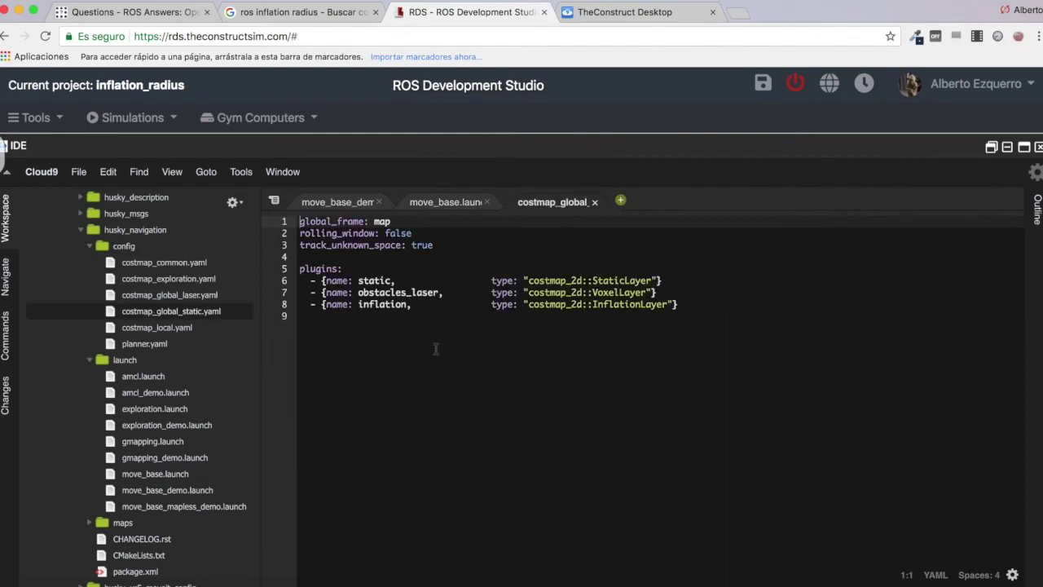
double_click(381, 304)
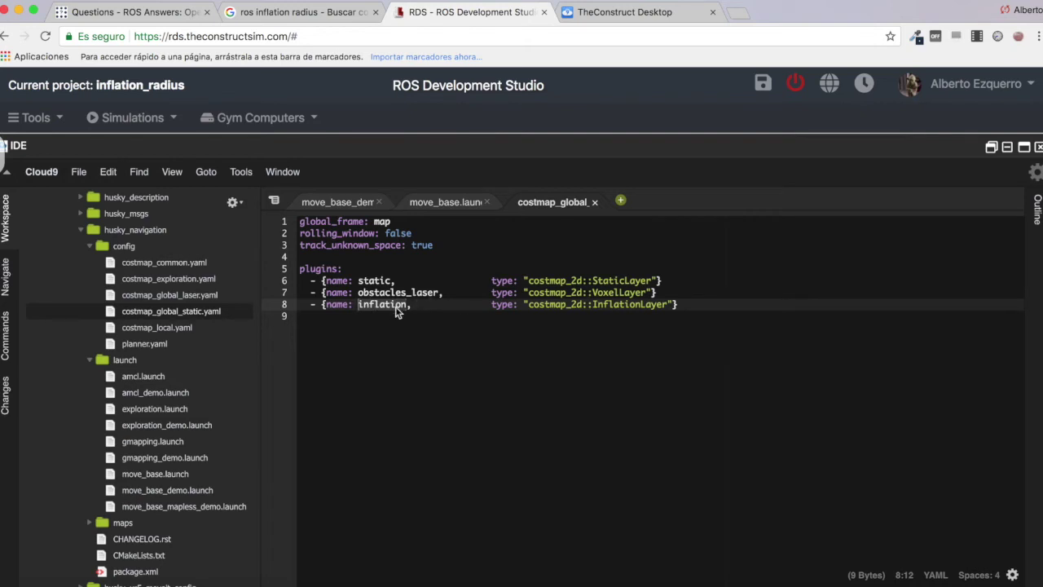
- Open costmap_common.yaml from husky_navigation's config folder in the editor
click(171, 269)
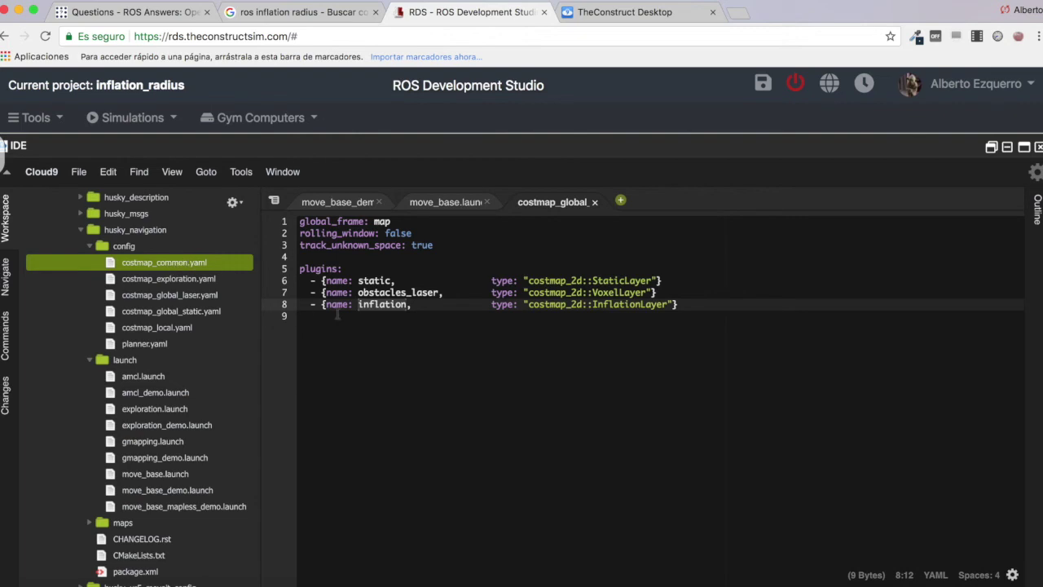
double_click(190, 261)
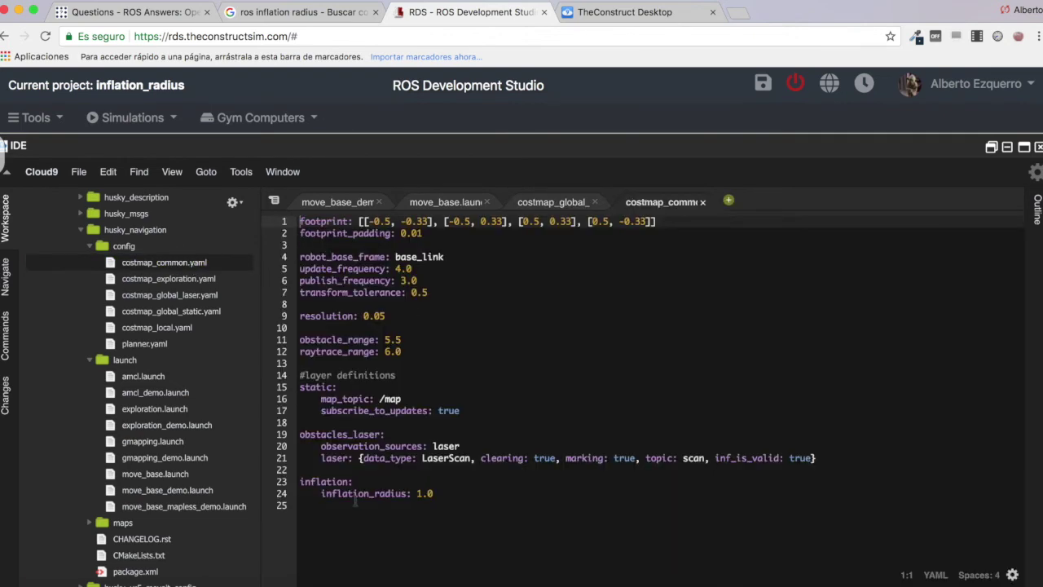
- Set inflation_radius in the inflation section of costmap_common.yaml to 0.5 and save the file
drag(301, 481, 428, 493)
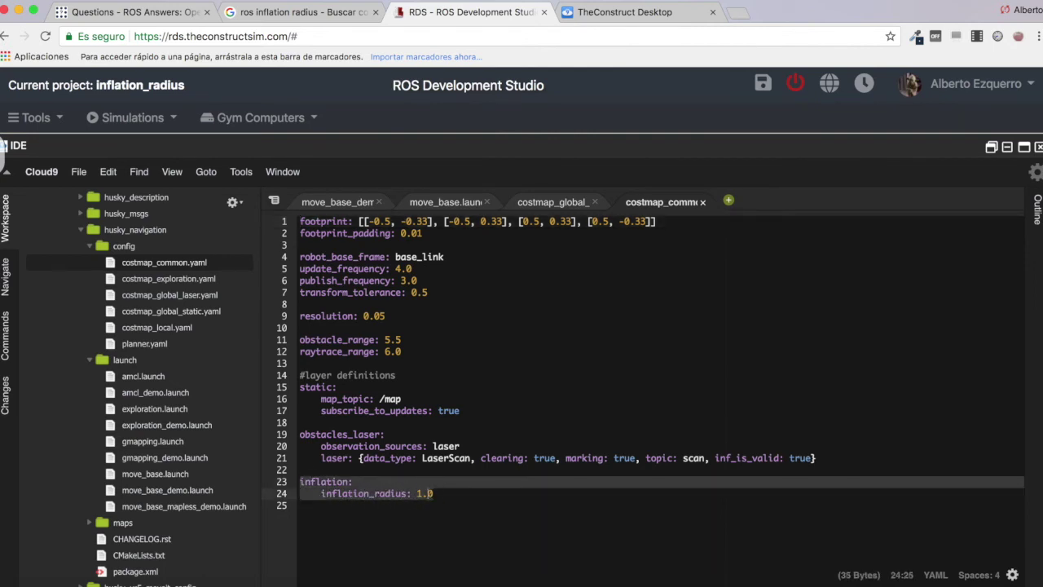
click(351, 494)
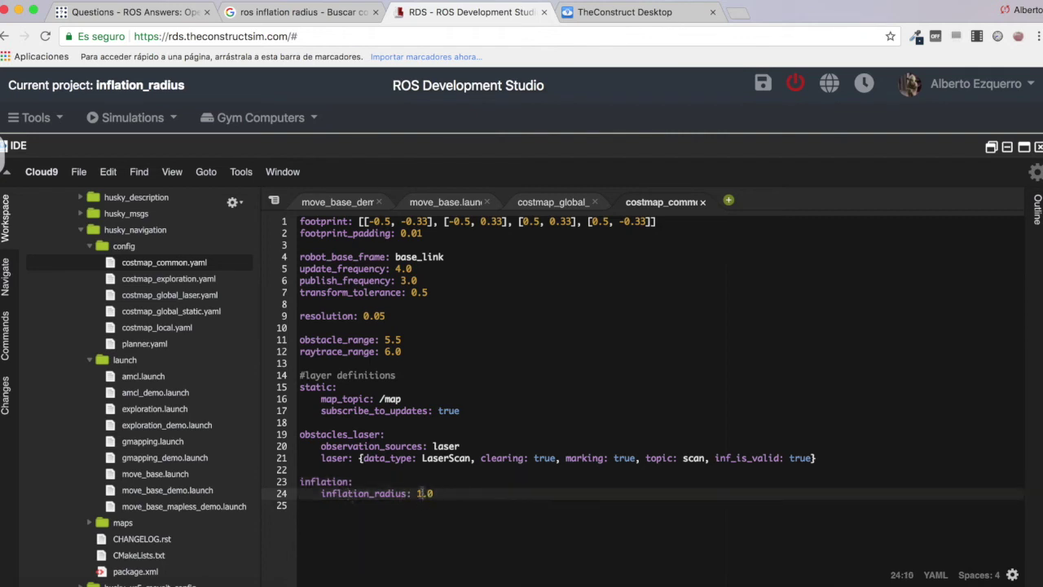
key(BackSpace)
text(0)
key(Right)
key(shift+Right)
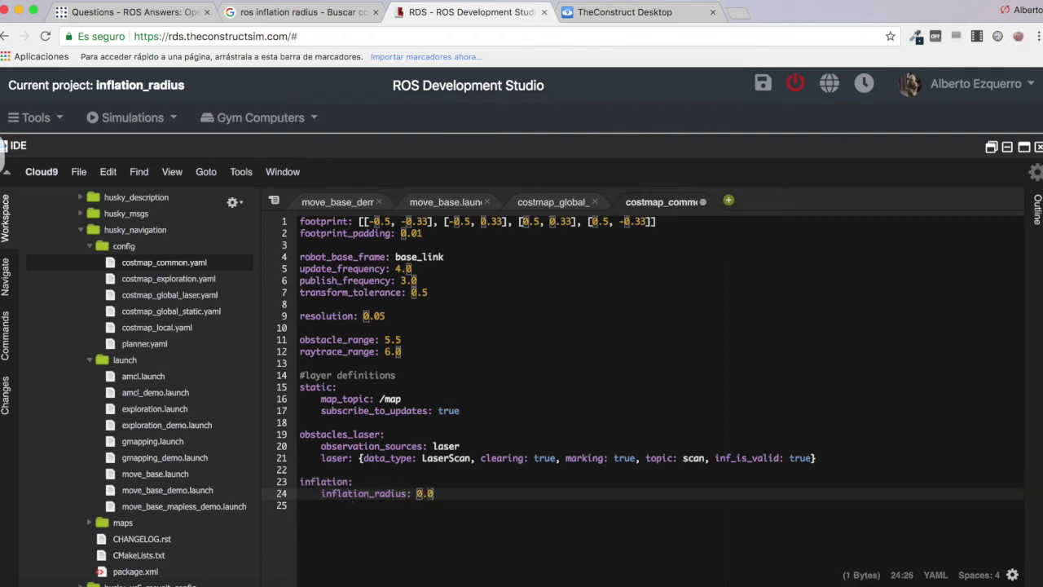
text(5)
key(super+s)
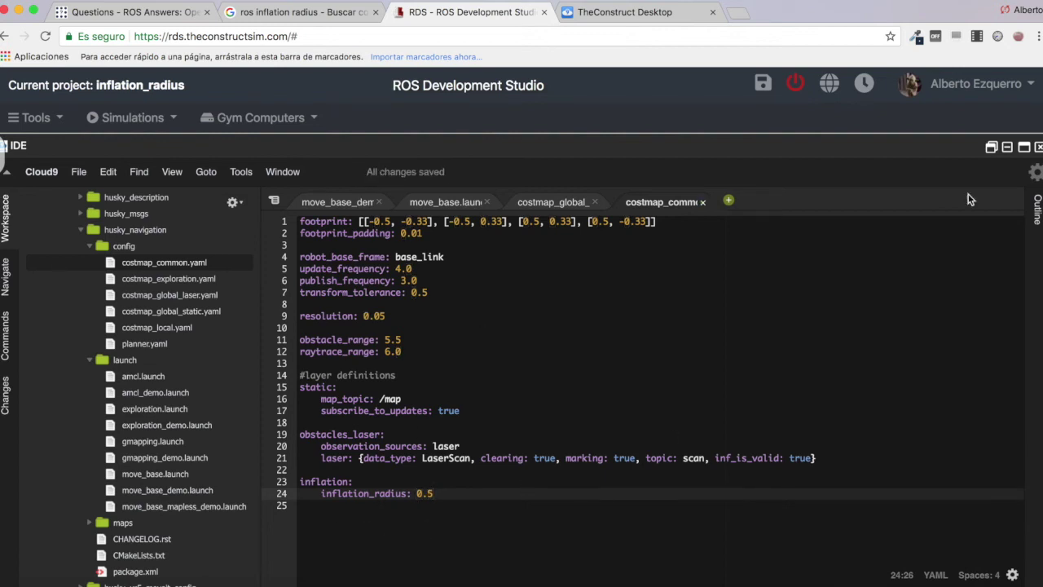
- Restore the IDE to its smaller size and rerun the navigation launch and "rosrun rviz rviz" in their Shells
click(1024, 148)
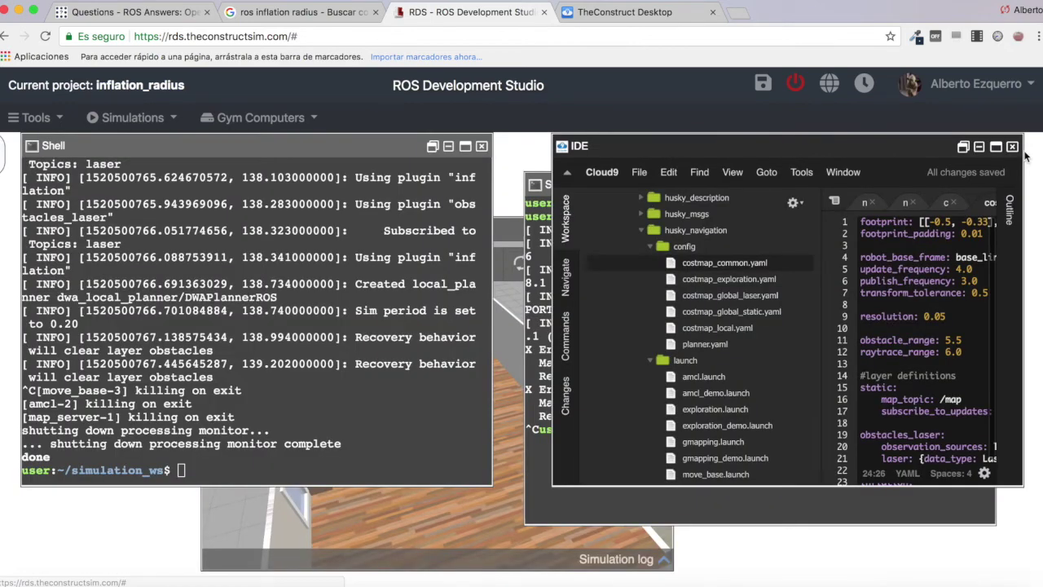
click(235, 316)
key(Return)
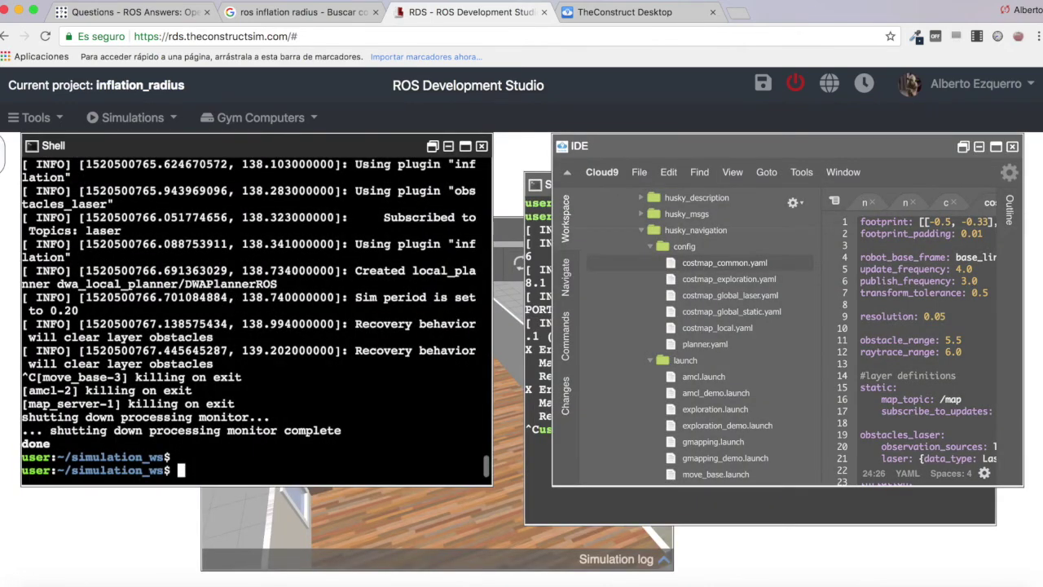
key(Up)
key(Return)
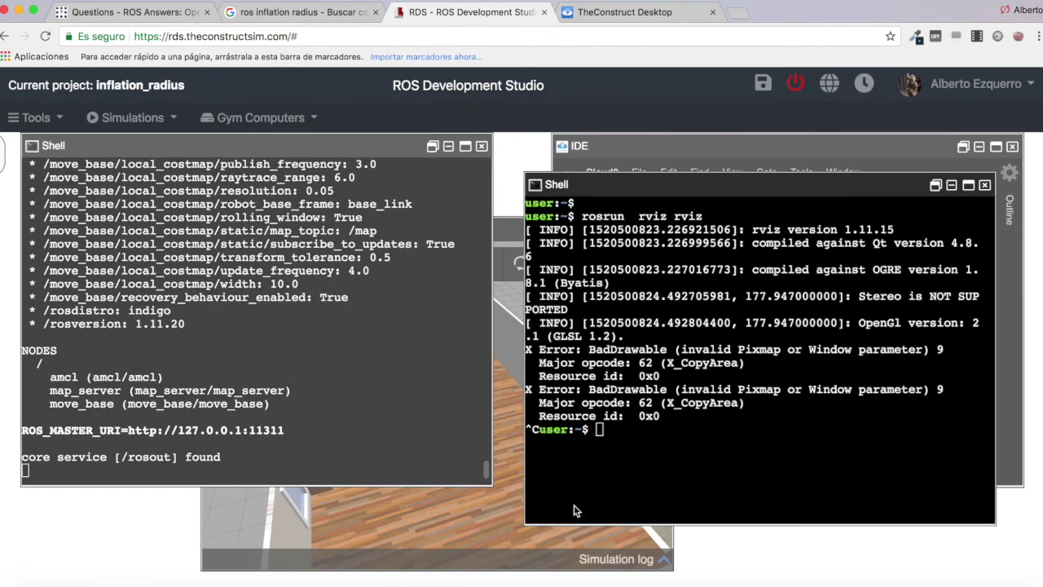
key(Return)
key(Up)
key(Return)
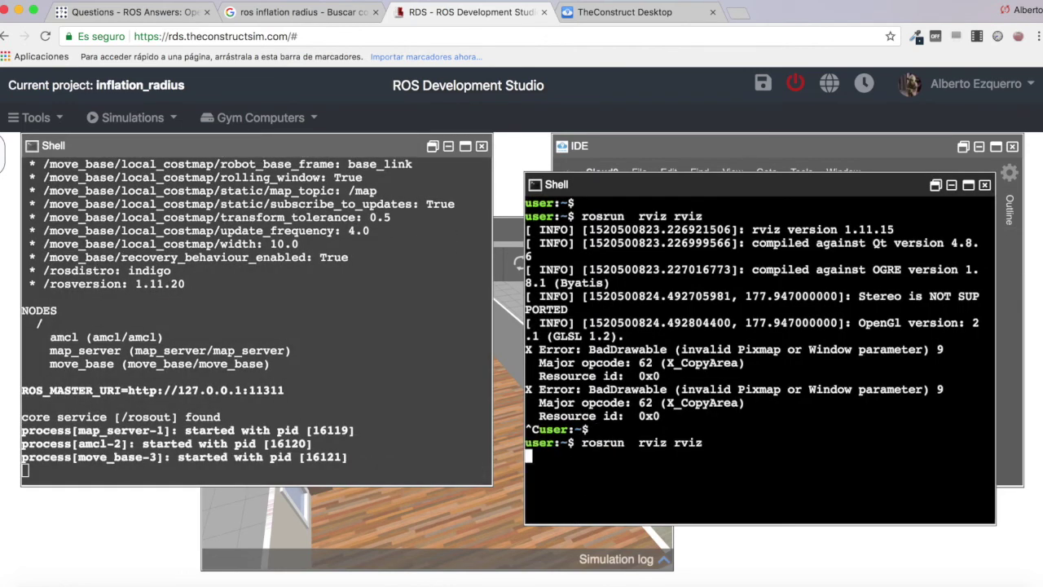
- Switch to the TheConstruct Desktop, maximize RViz and add a RobotModel display
click(604, 12)
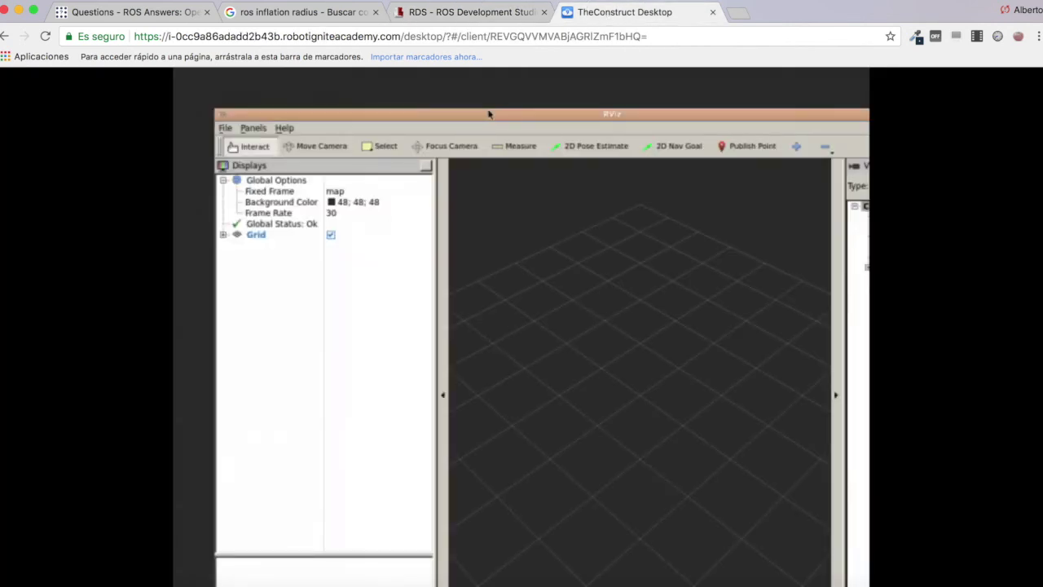
double_click(307, 117)
click(199, 515)
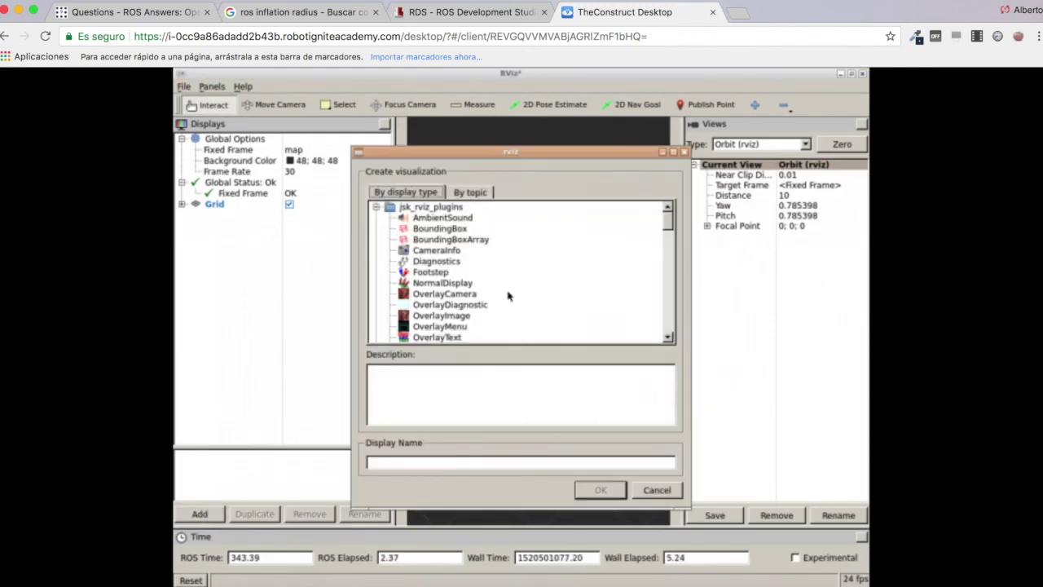
scroll(507, 296, down, 15)
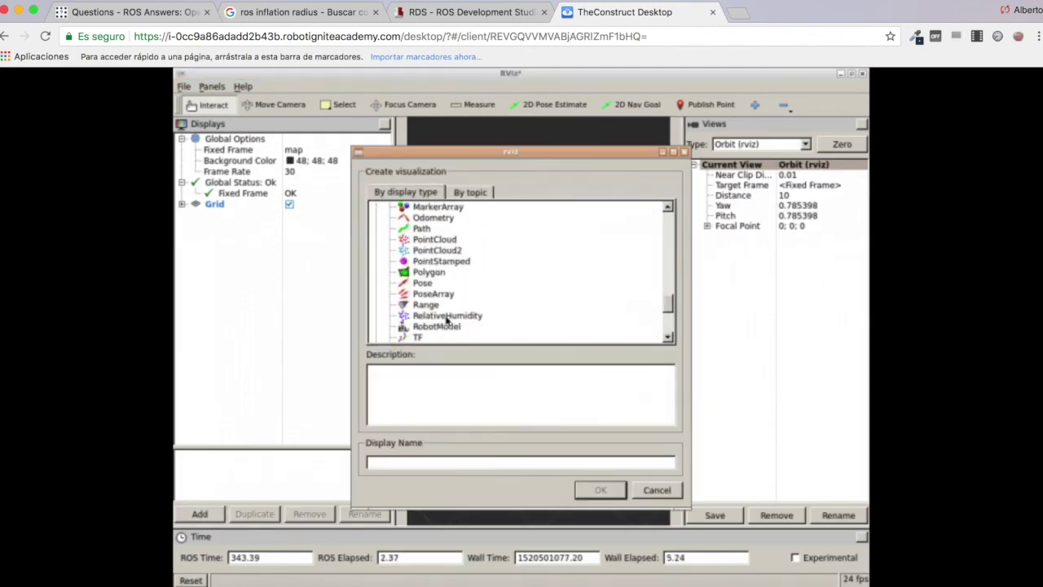
double_click(437, 326)
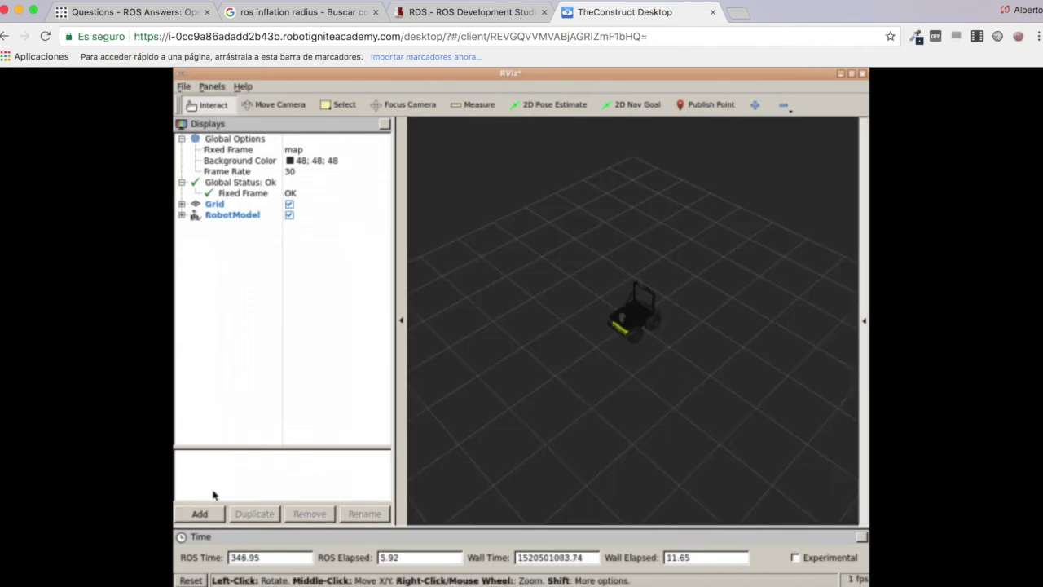
- Add a Map display and set its topic to the move_base global costmap
click(199, 514)
scroll(458, 315, down, 12)
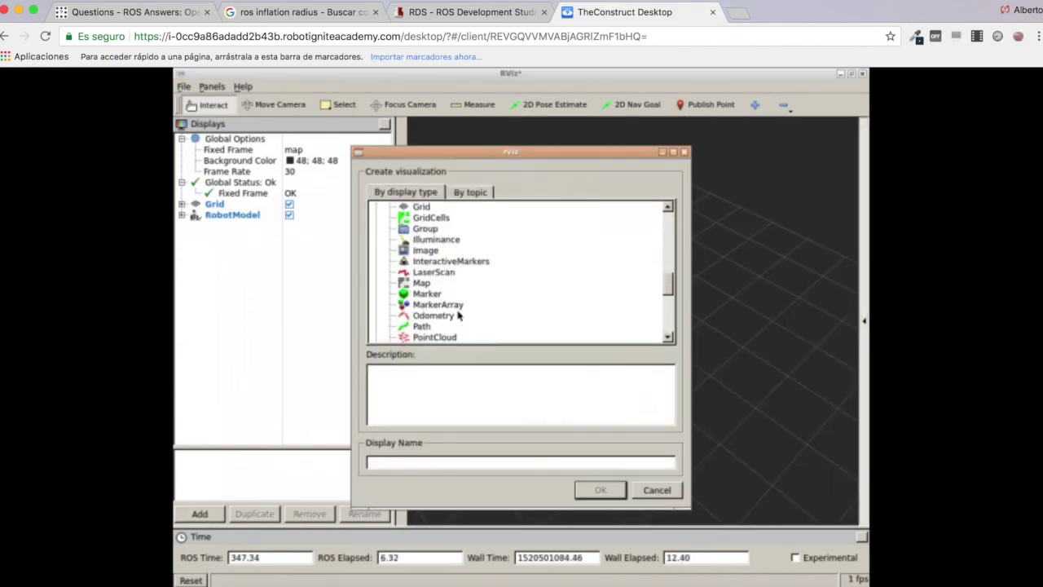
double_click(426, 250)
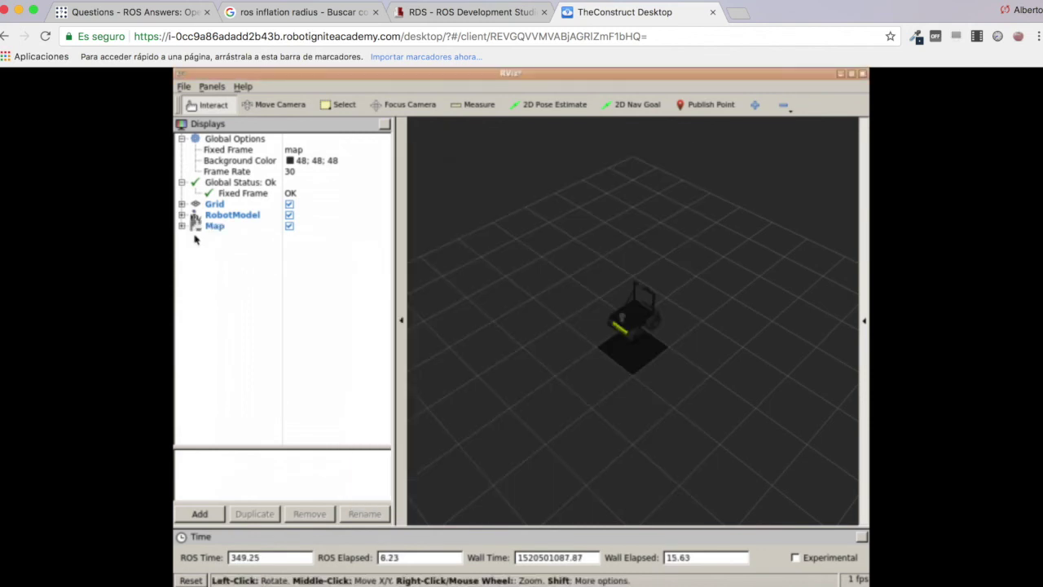
click(182, 226)
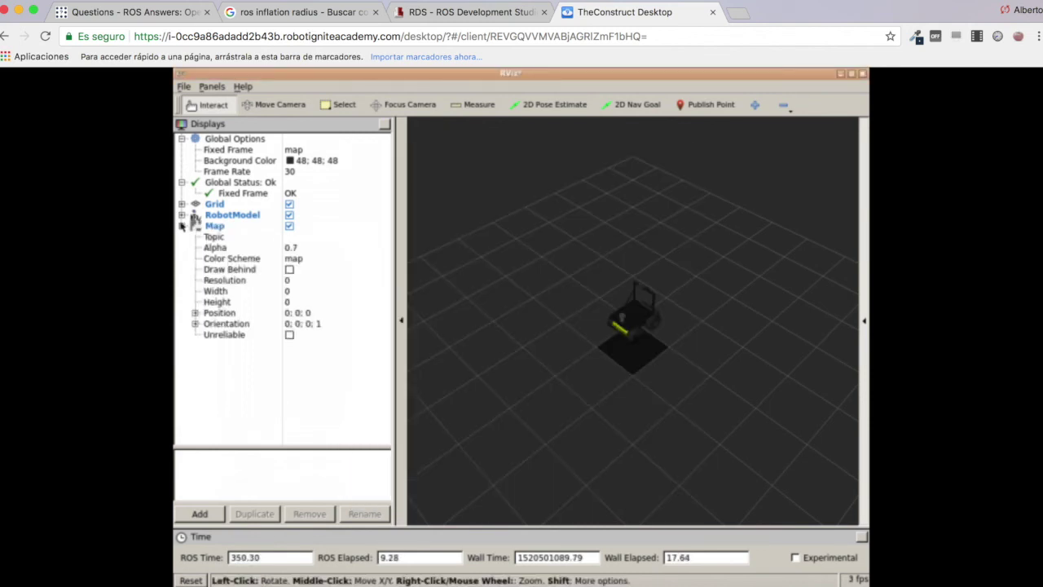
click(298, 238)
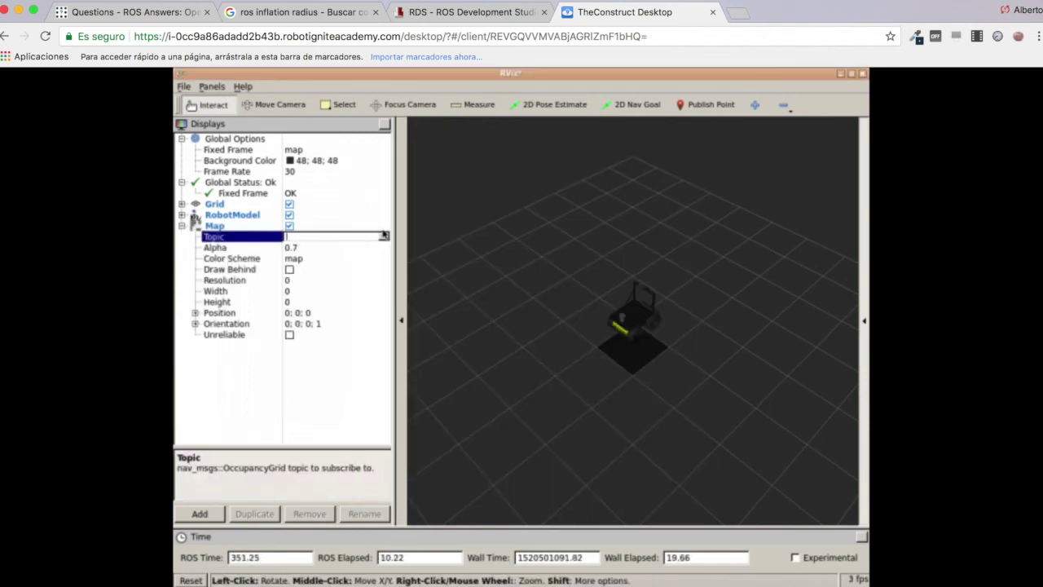
click(383, 236)
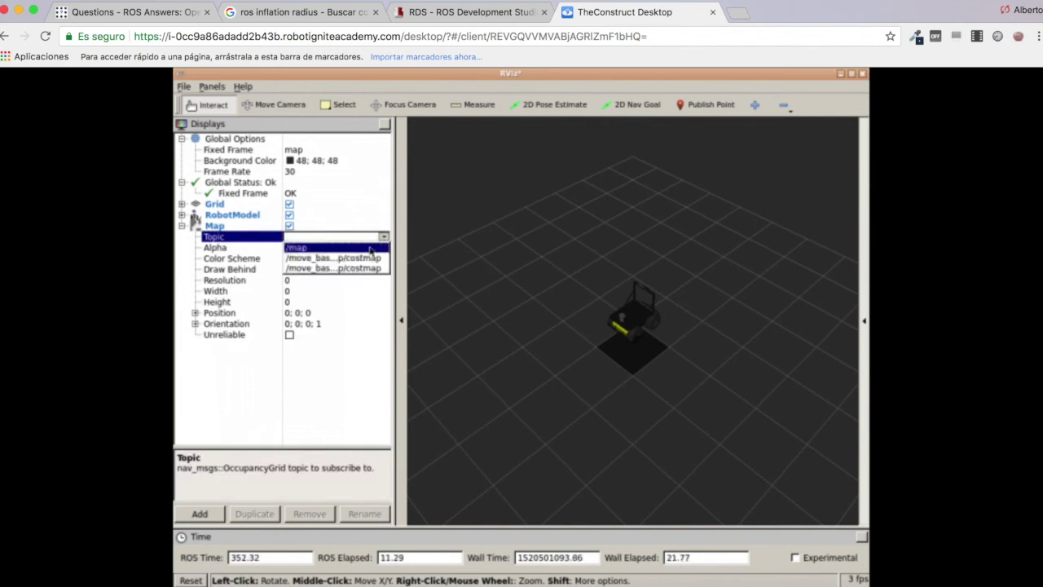
click(358, 259)
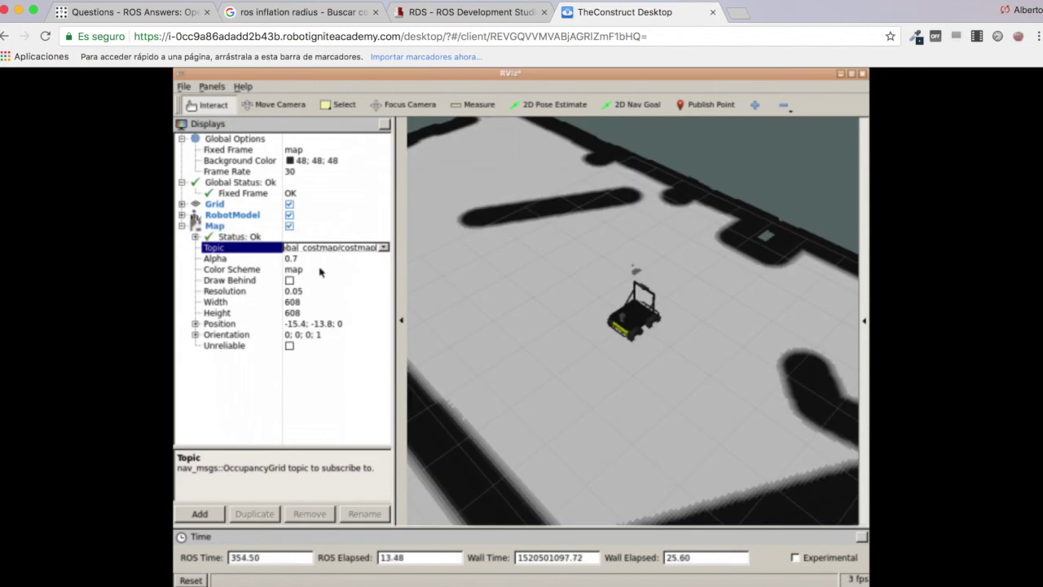
- Set the Map display's color scheme to costmap and examine the inflation around the walls
click(321, 272)
click(379, 272)
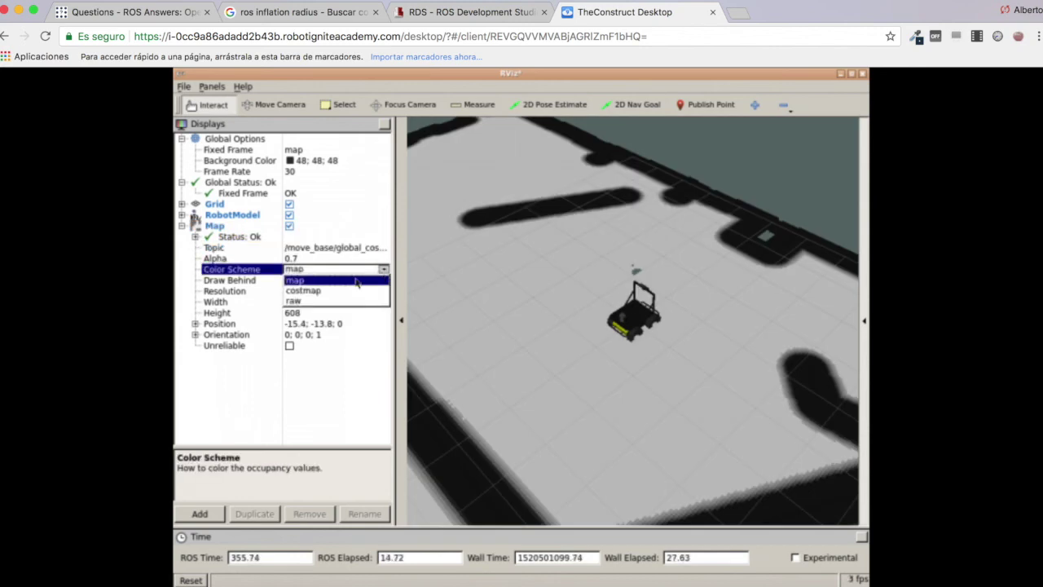
click(332, 291)
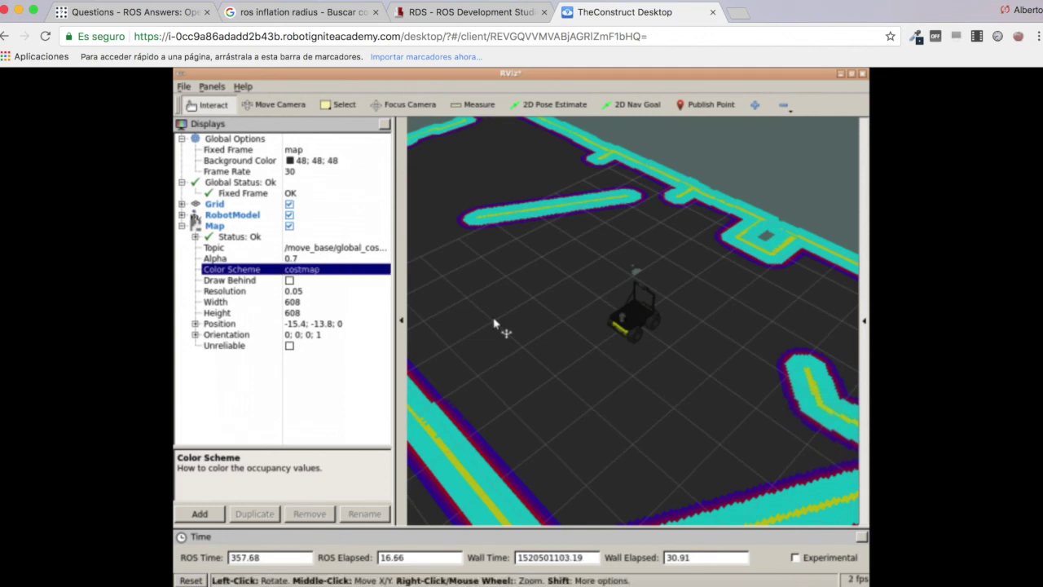
scroll(494, 324, down, 3)
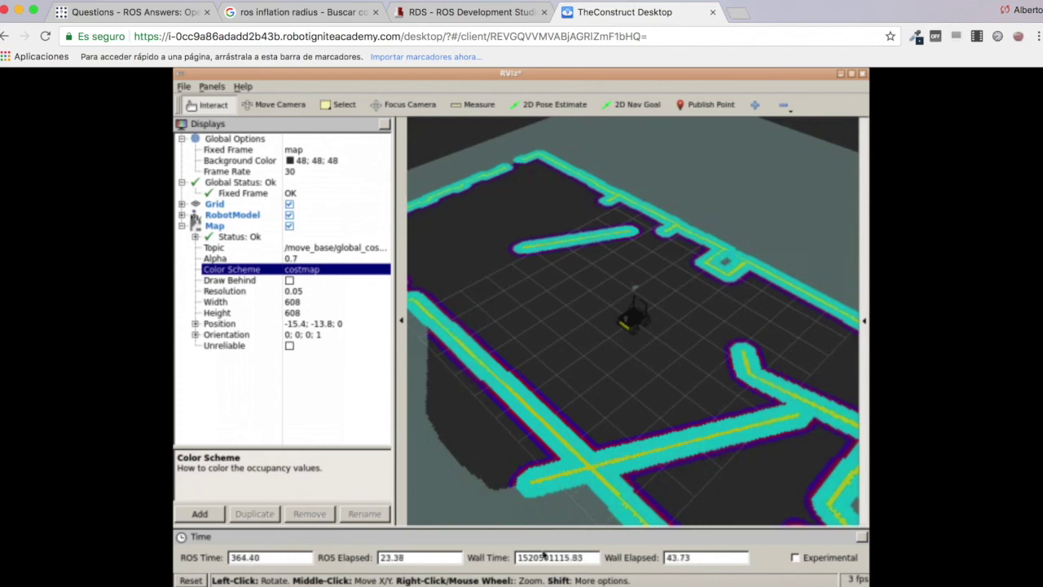
- Switch to ROS Development Studio to review inflation_radius in costmap_common.yaml, and compare it with the costmap in RViz
click(441, 11)
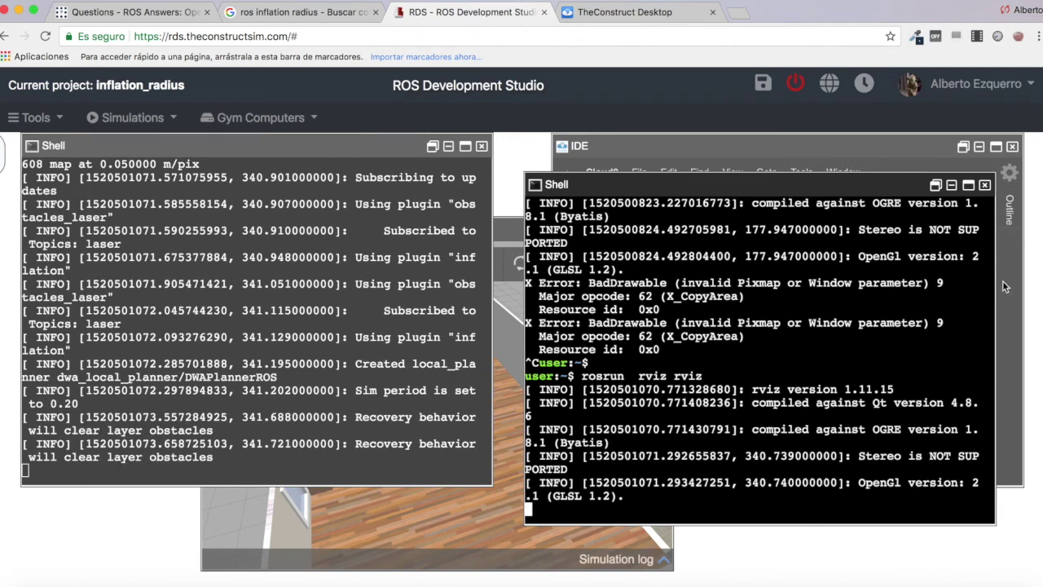
click(636, 145)
scroll(880, 399, down, 5)
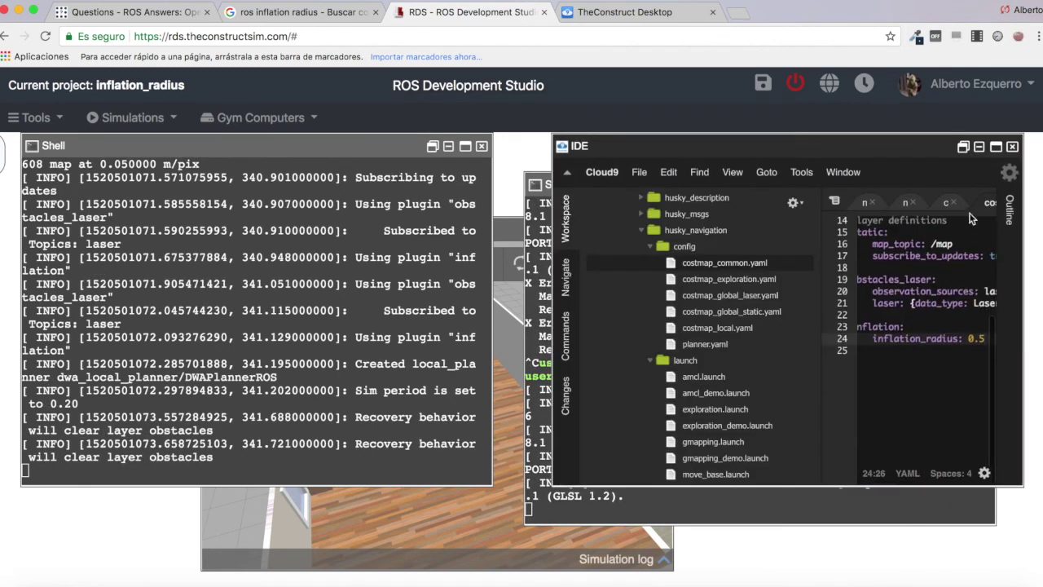
click(997, 147)
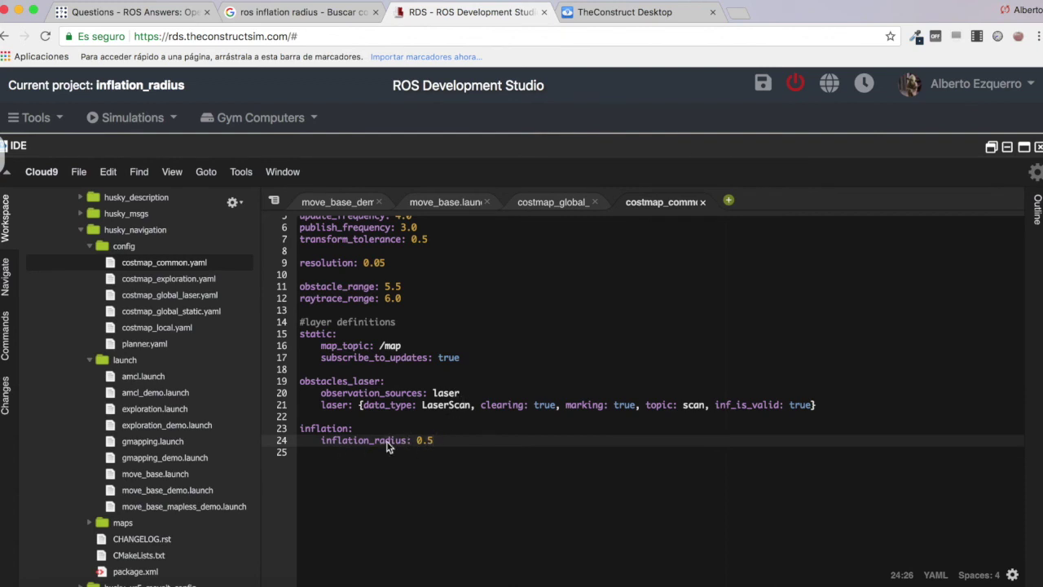
click(1023, 147)
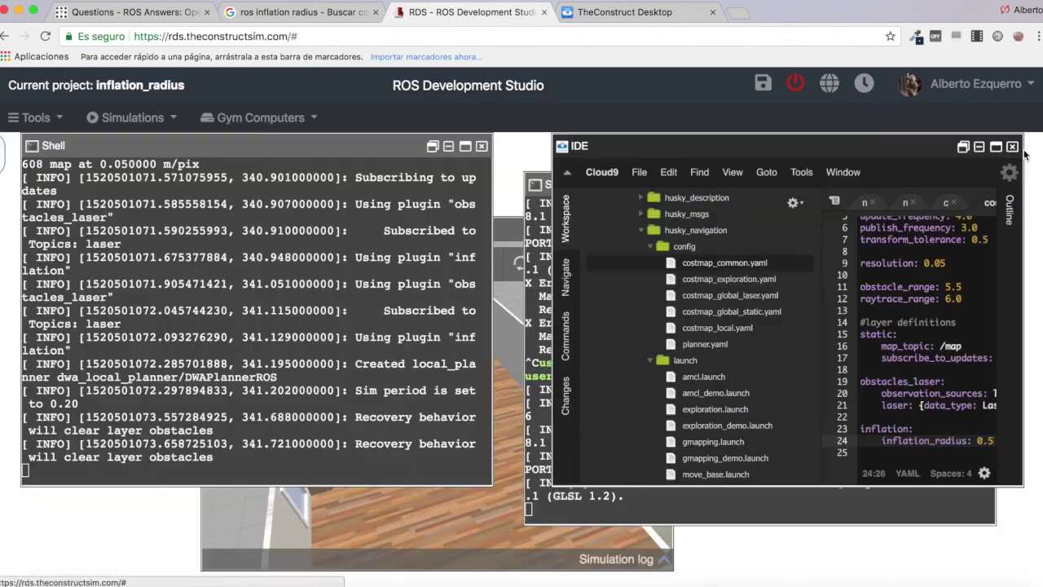
click(601, 13)
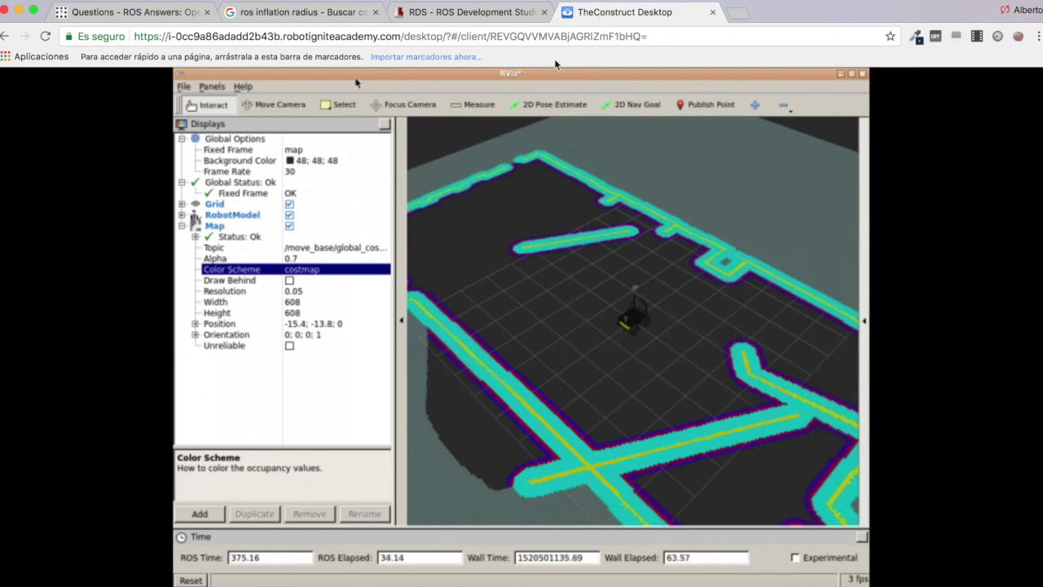
- Return to ROS Development Studio and bring the Shell running RViz to the front
click(460, 14)
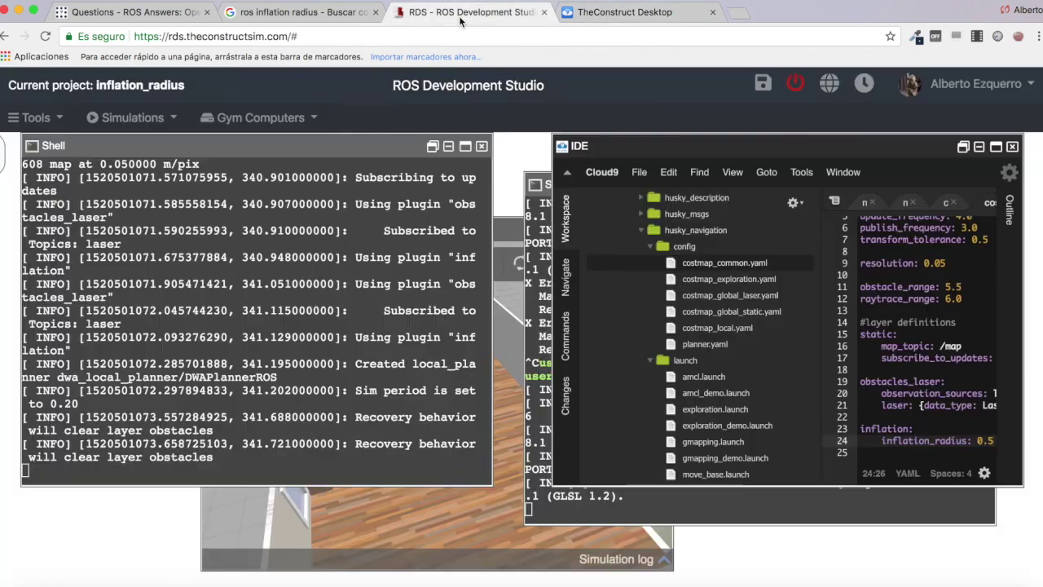
click(542, 321)
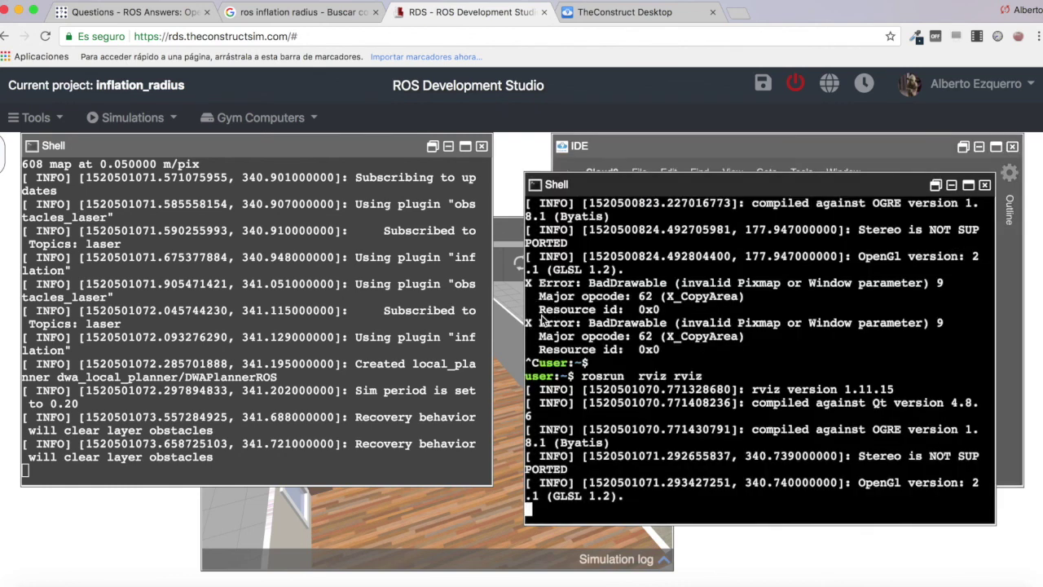